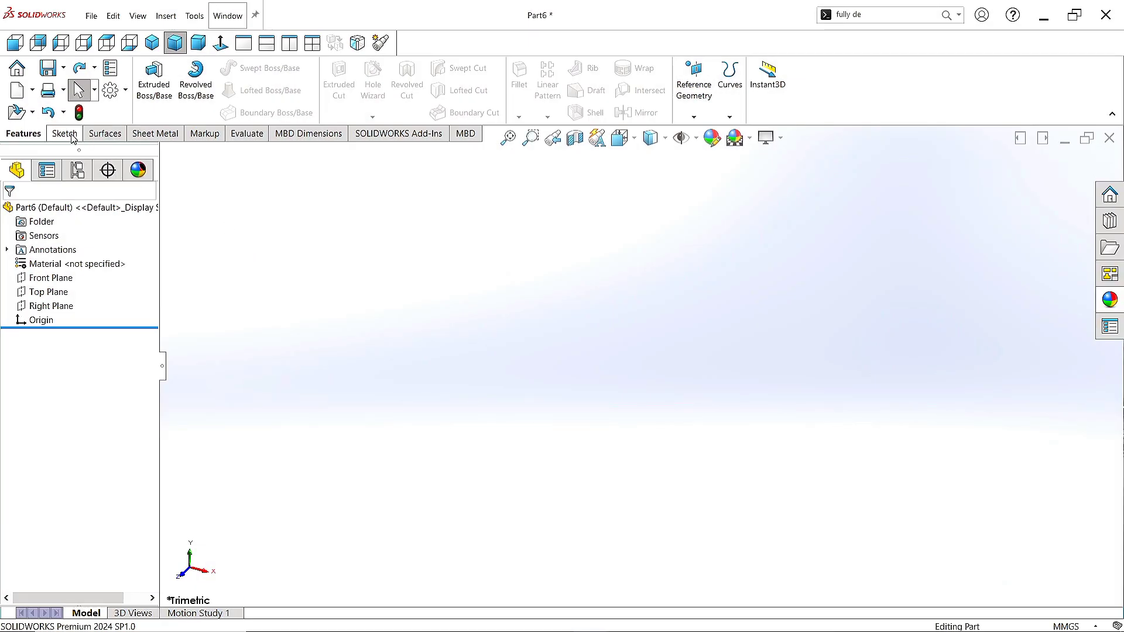
# - Start a new sketch on the Front Plane
pyautogui.click(65, 134)
pyautogui.click(147, 82)
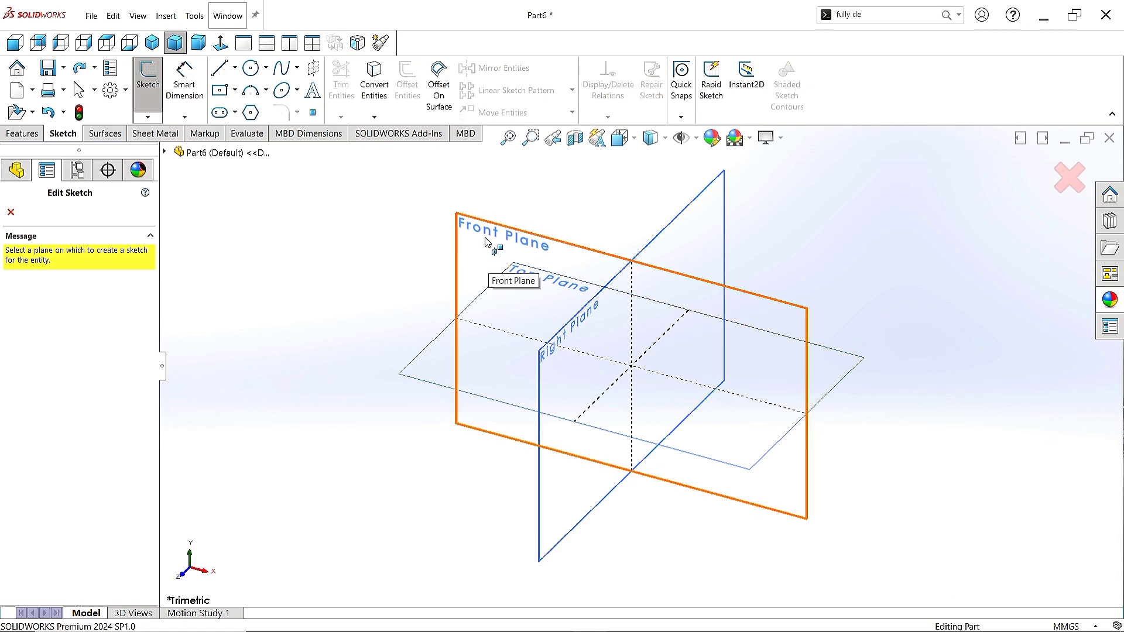
pyautogui.click(485, 286)
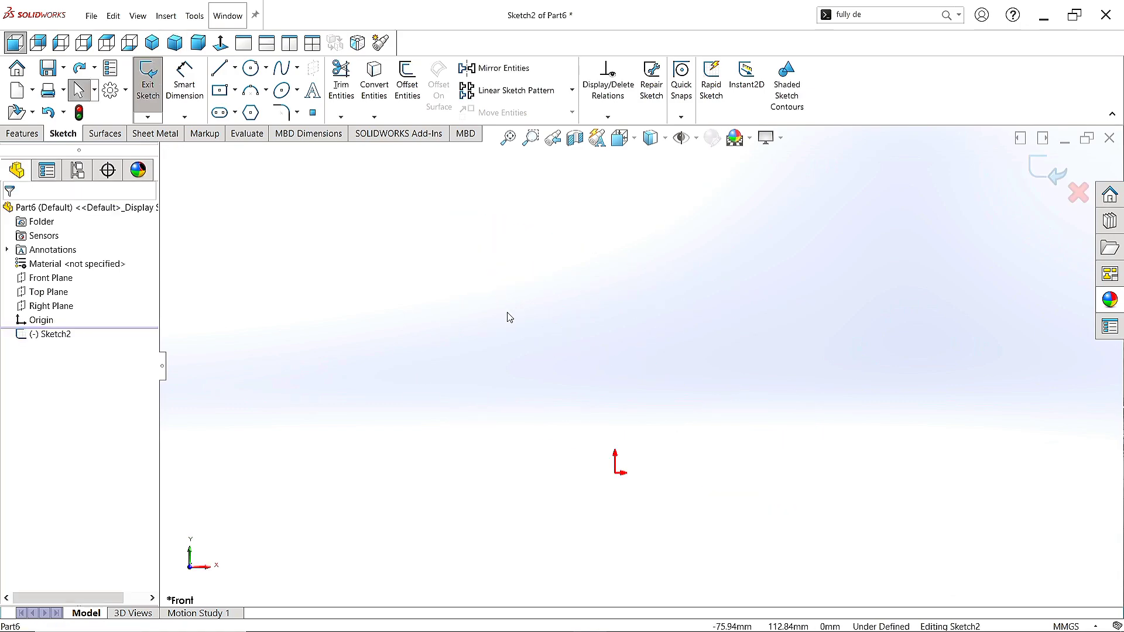
# - Draw a vertical centerline about 205 mm long upward from the origin and end the line chain
pyautogui.click(235, 68)
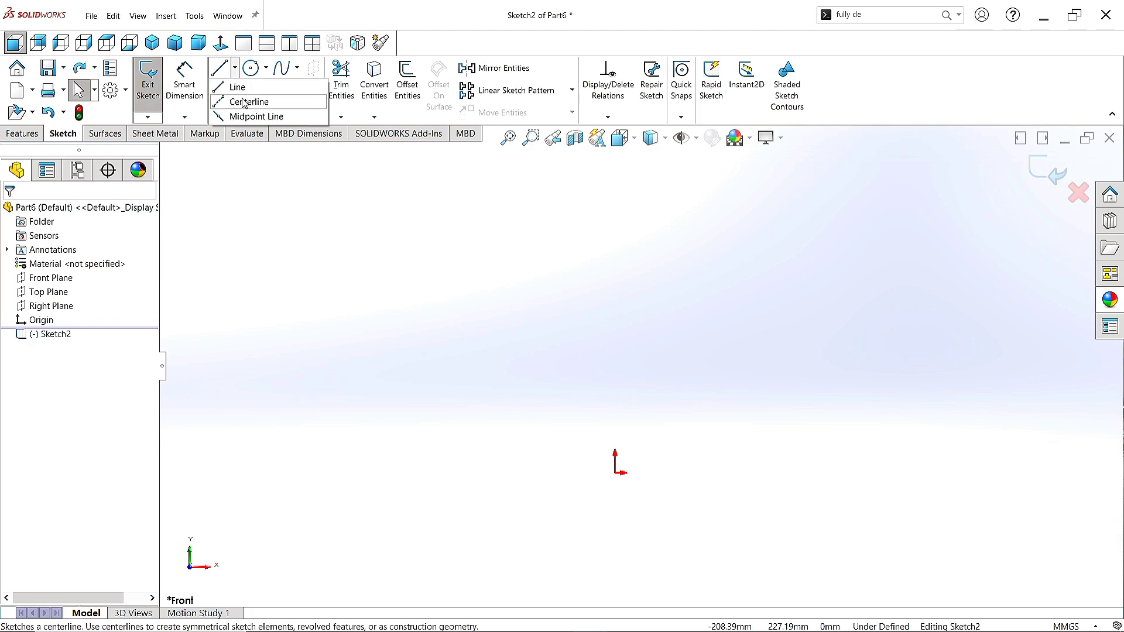
pyautogui.click(248, 103)
pyautogui.click(616, 474)
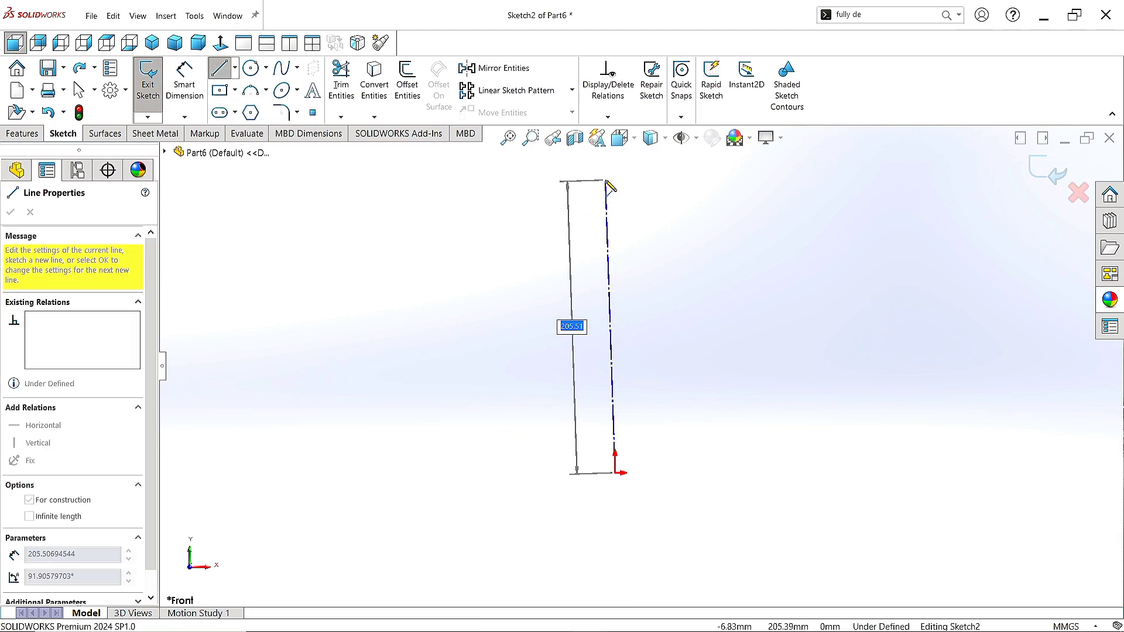
pyautogui.click(616, 180)
pyautogui.rightClick(618, 183)
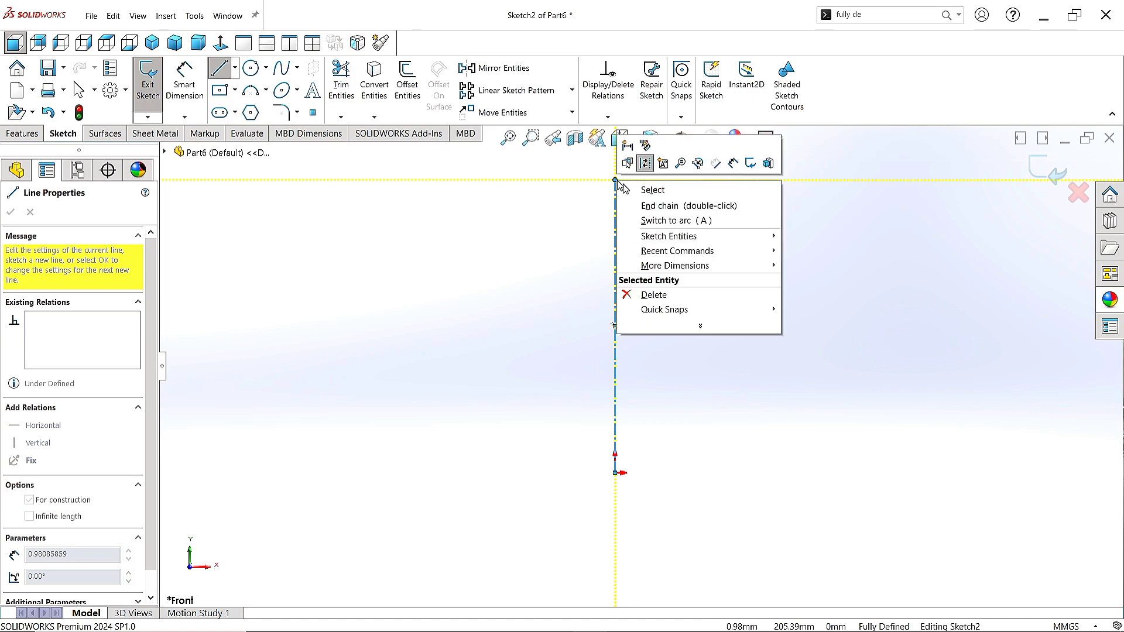
pyautogui.click(645, 189)
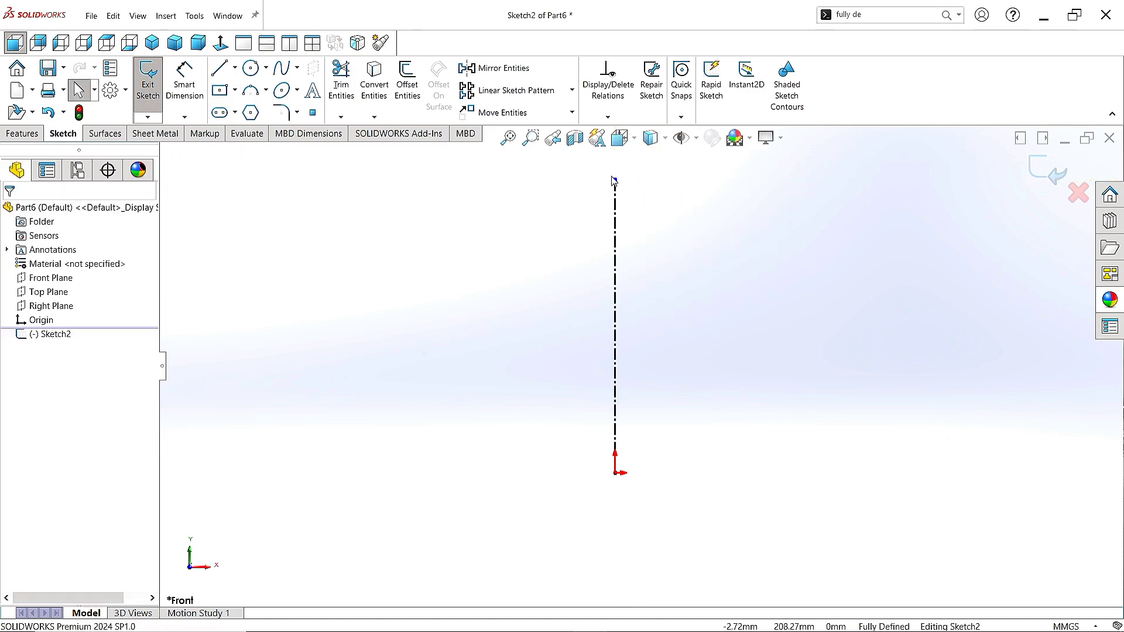
# - Draw a horizontal line about 14 mm long from the centerline's upper end, followed by short zigzag lines forming the neck
pyautogui.scroll(-3, 611, 177)
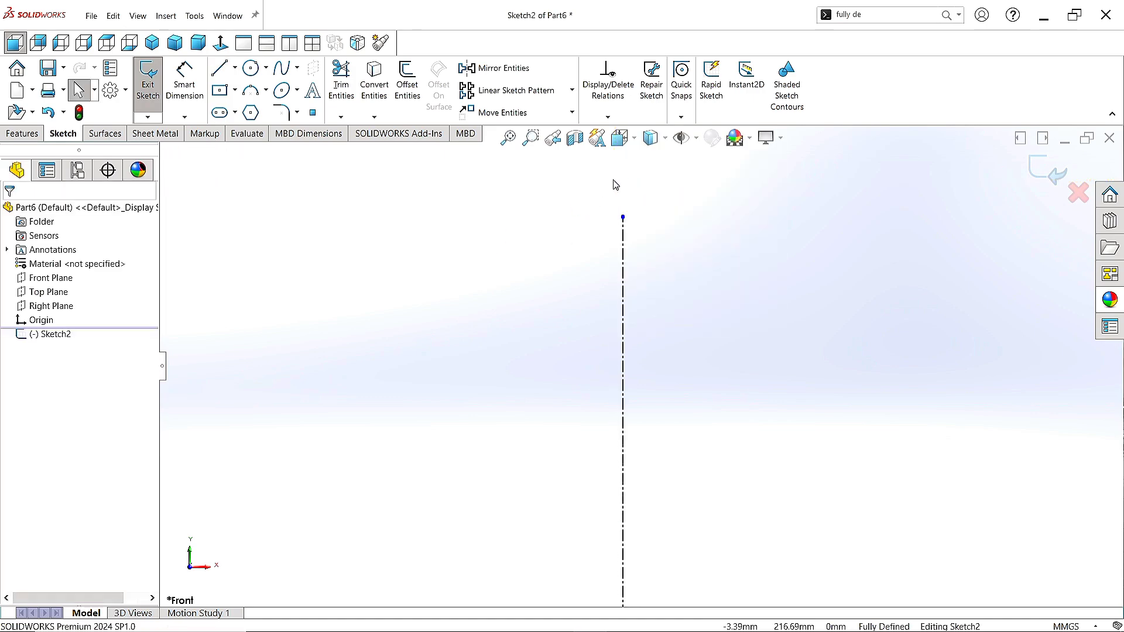
pyautogui.click(220, 70)
pyautogui.click(623, 218)
pyautogui.click(659, 218)
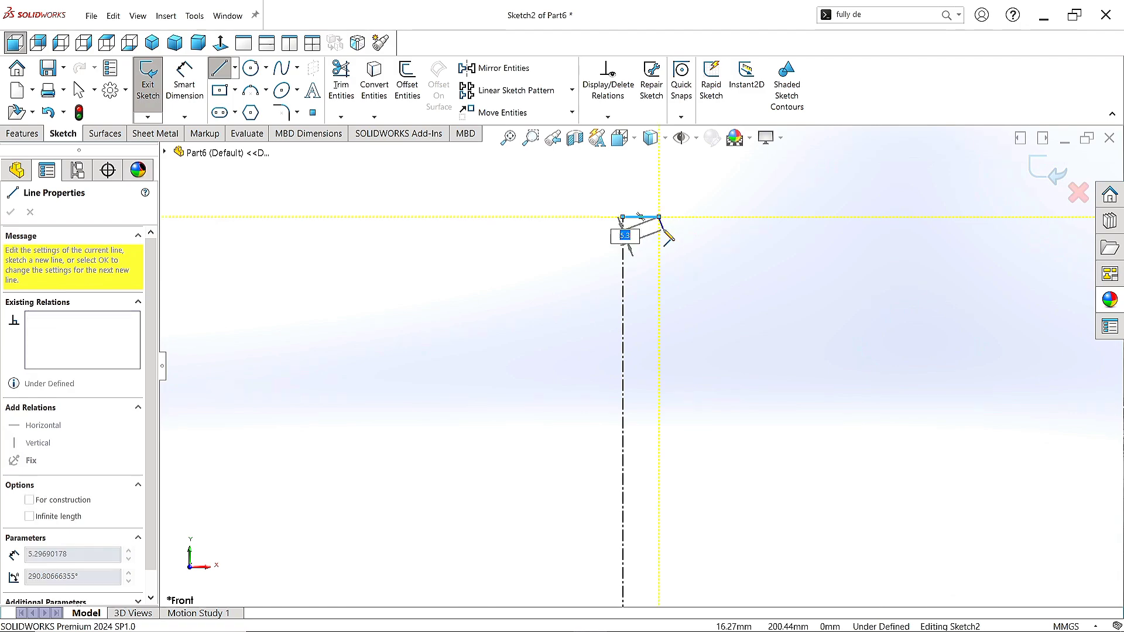
pyautogui.click(664, 229)
pyautogui.click(656, 241)
pyautogui.click(669, 254)
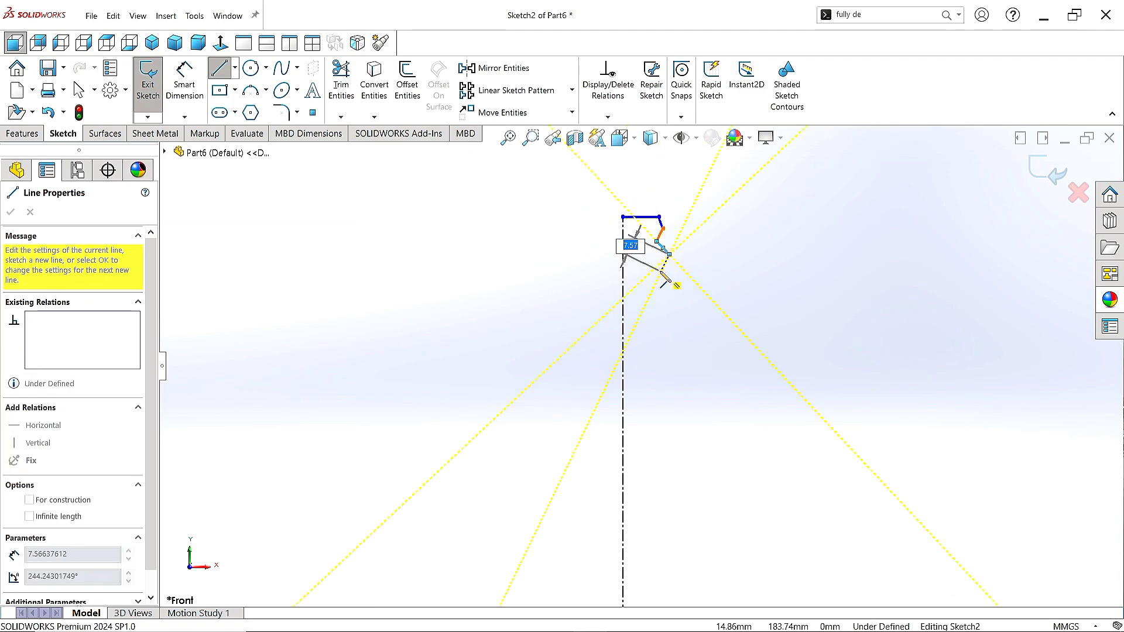
# - Continue the profile with a long sloped line, a shoulder, a vertical side 60 mm from the centerline, a lower chamfer and a base ending at the origin
pyautogui.click(728, 477)
pyautogui.click(753, 527)
pyautogui.press('z')
pyautogui.press('z')
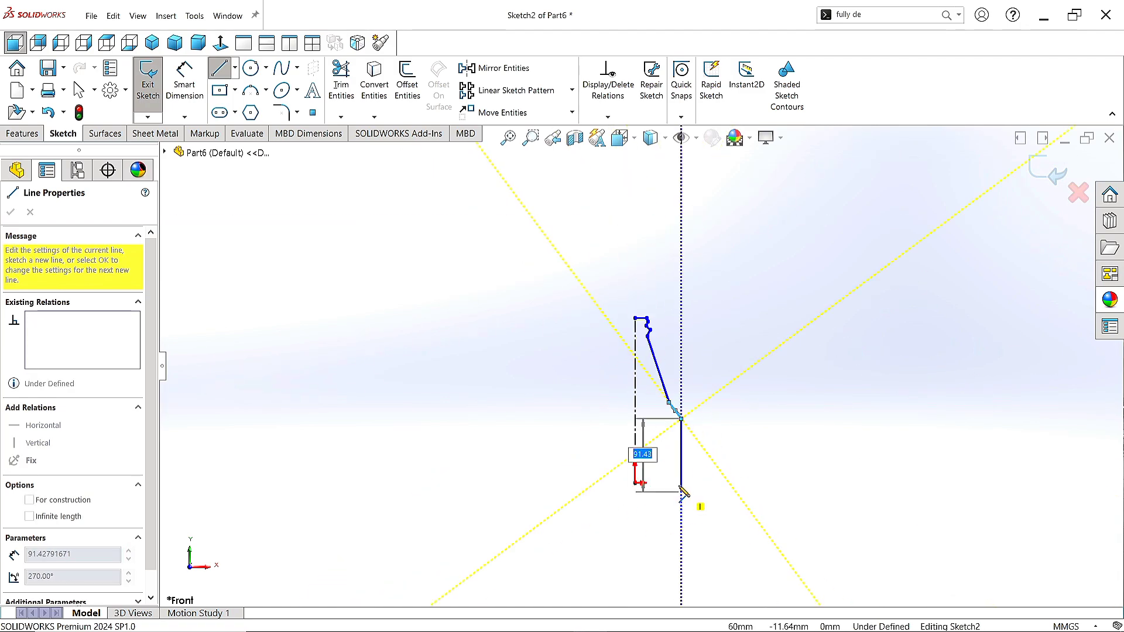
pyautogui.scroll(-2, 683, 492)
pyautogui.click(664, 415)
pyautogui.click(649, 426)
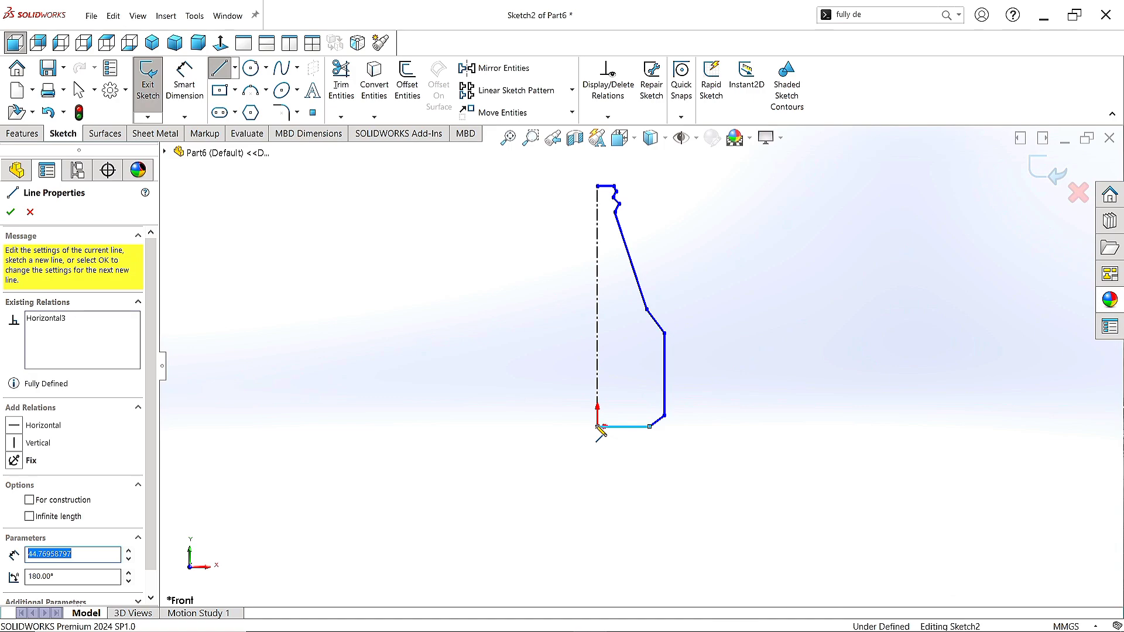
pyautogui.click(597, 427)
pyautogui.rightClick(597, 427)
pyautogui.click(622, 432)
# - Dimension the horizontal line at the profile's upper end to 12.5 mm
pyautogui.scroll(-3, 618, 234)
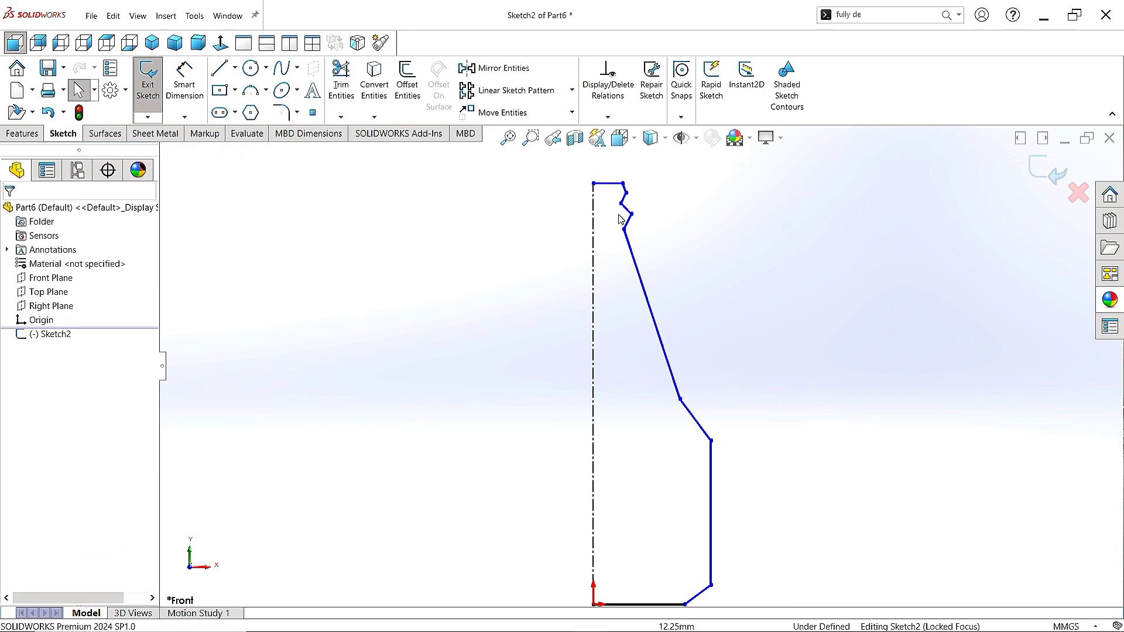
pyautogui.scroll(1, 644, 369)
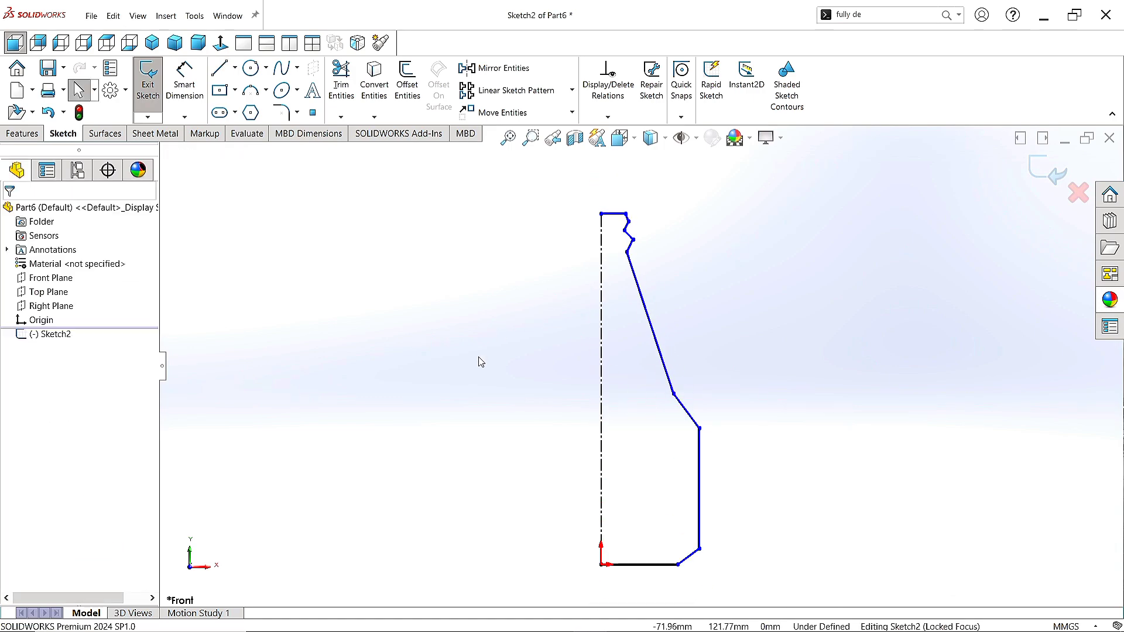
pyautogui.scroll(-3, 625, 187)
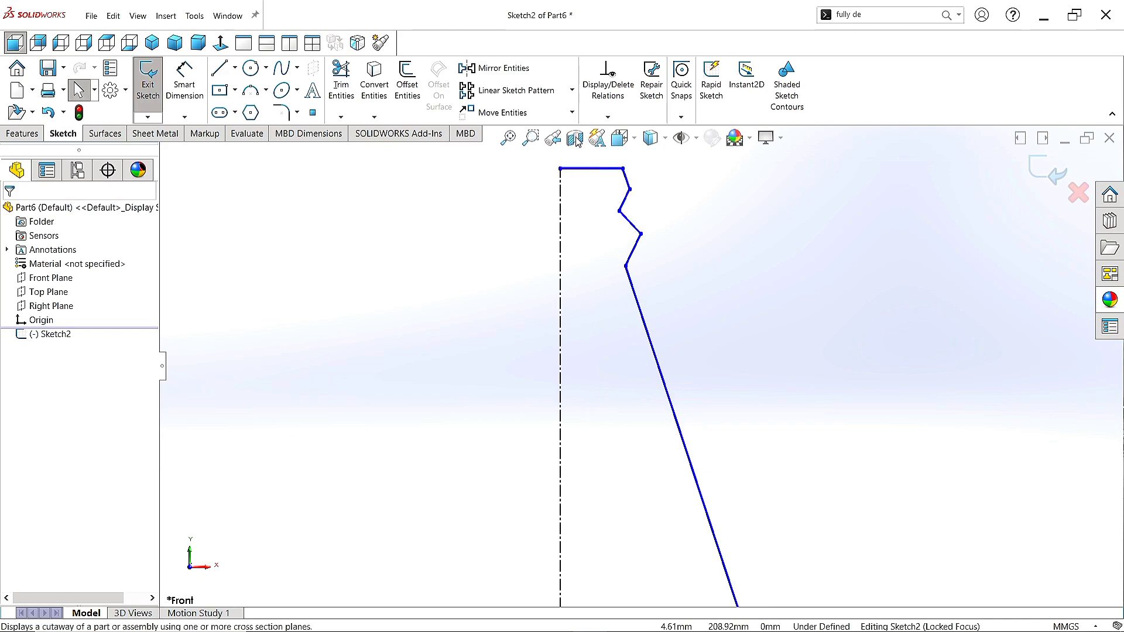
pyautogui.scroll(1, 624, 184)
pyautogui.scroll(-2, 614, 174)
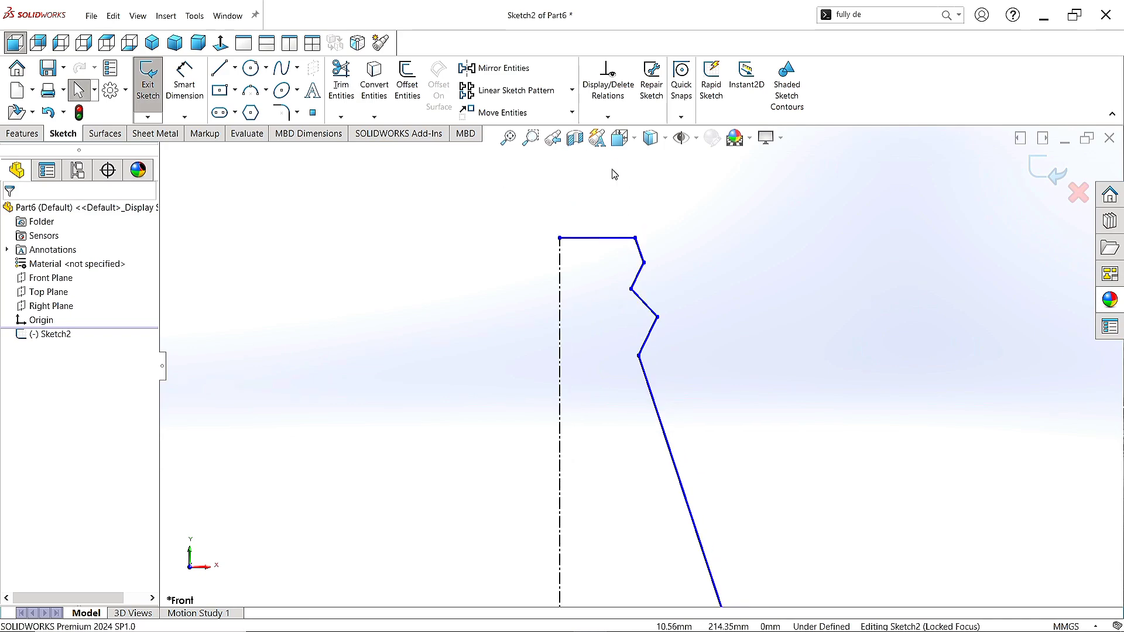
pyautogui.click(175, 100)
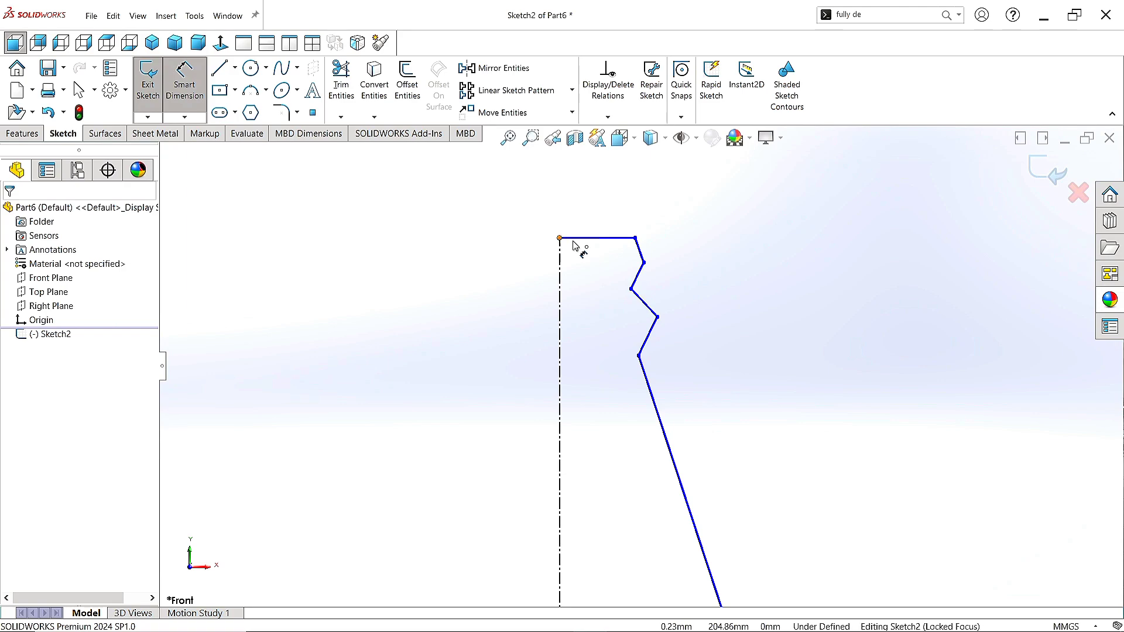
pyautogui.click(614, 239)
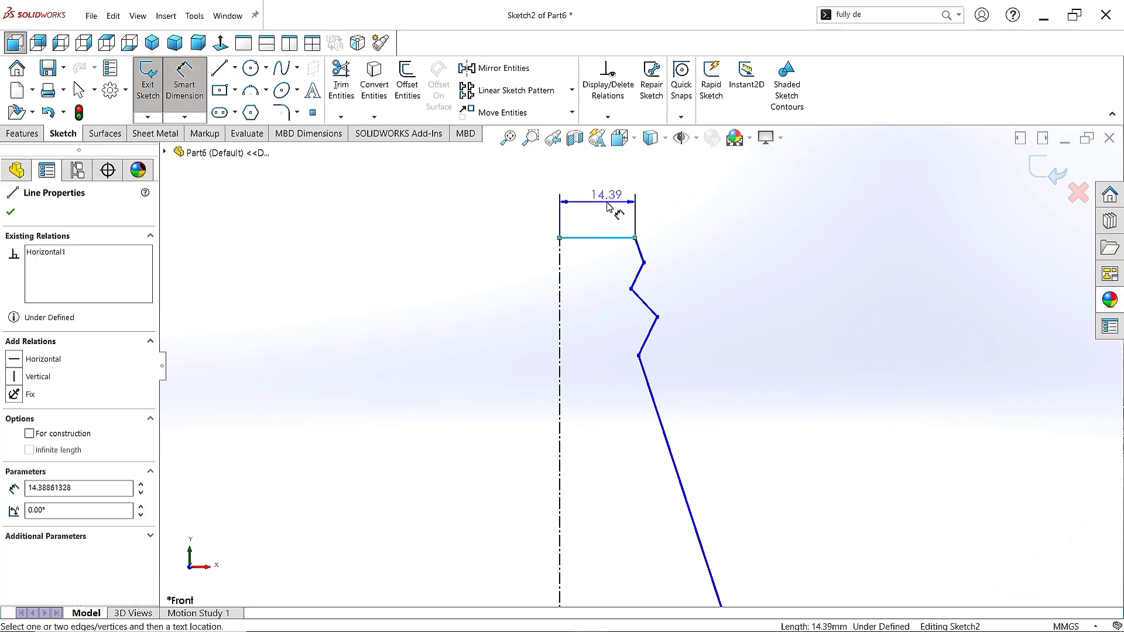
pyautogui.click(609, 207)
pyautogui.write('12.')
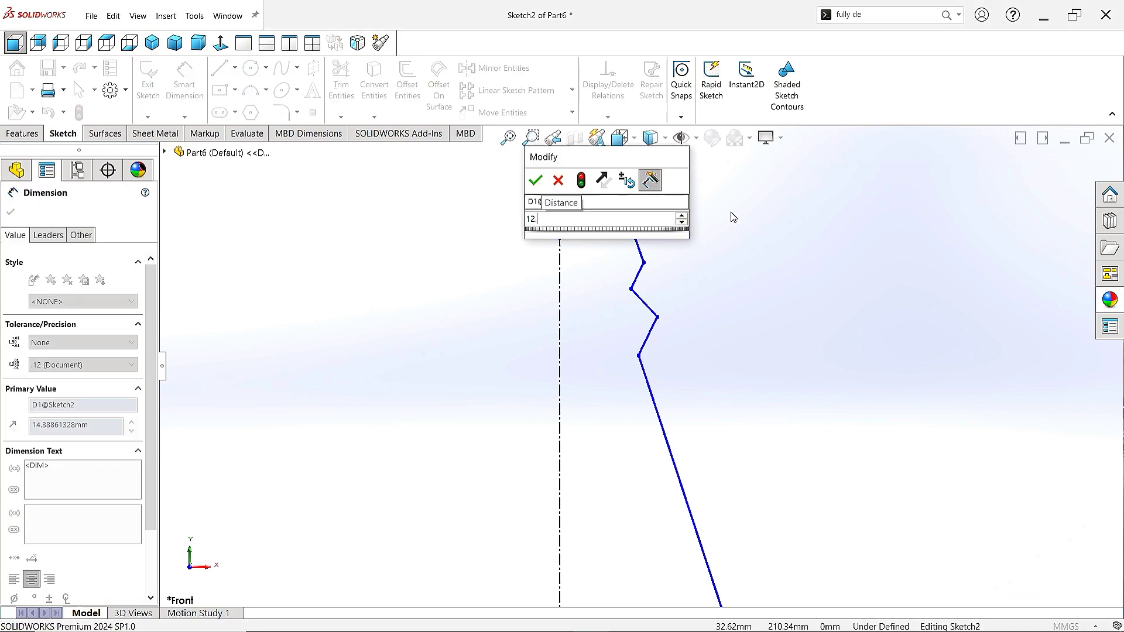
pyautogui.write('5')
pyautogui.press('Return')
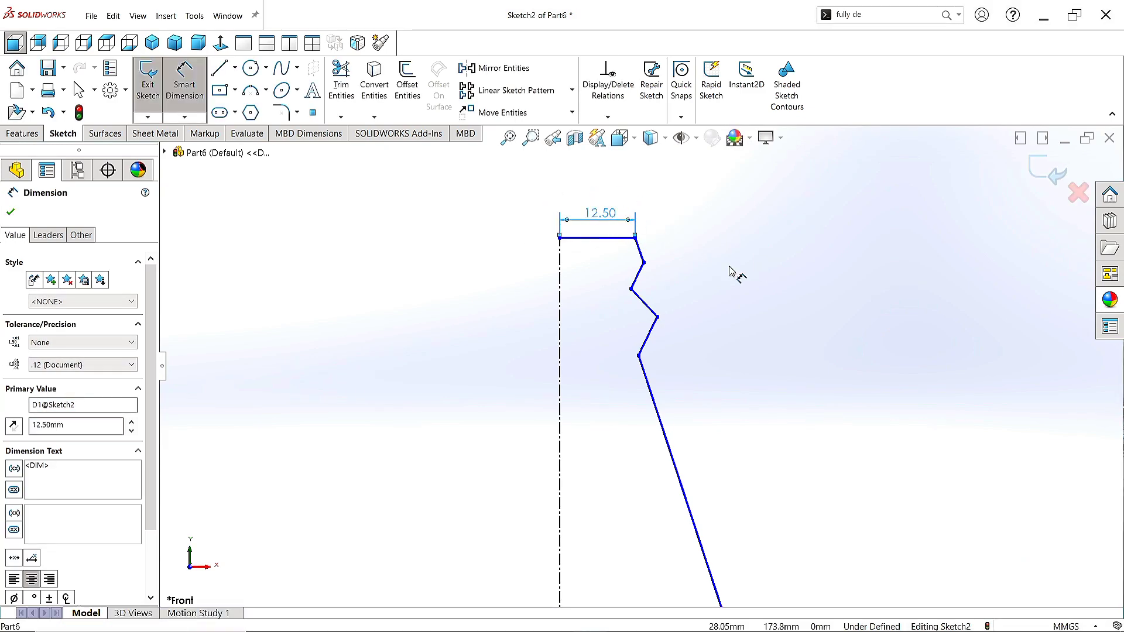
# - Dimension the first outward neck vertex below the upper line to 13.5 mm from the centerline
pyautogui.click(644, 262)
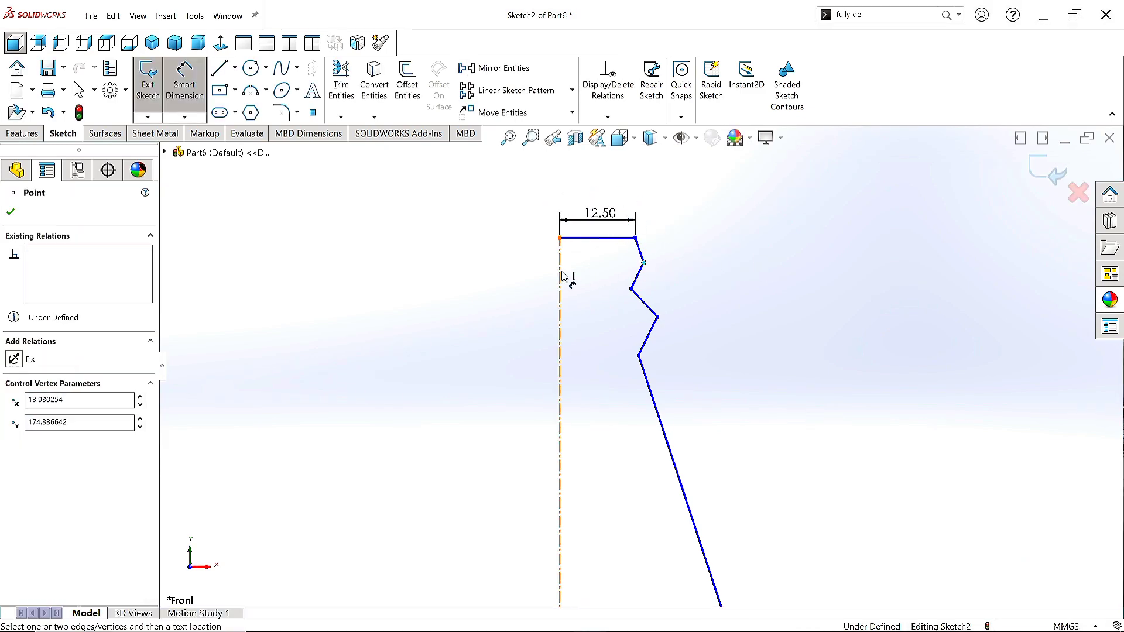
pyautogui.click(560, 278)
pyautogui.click(602, 187)
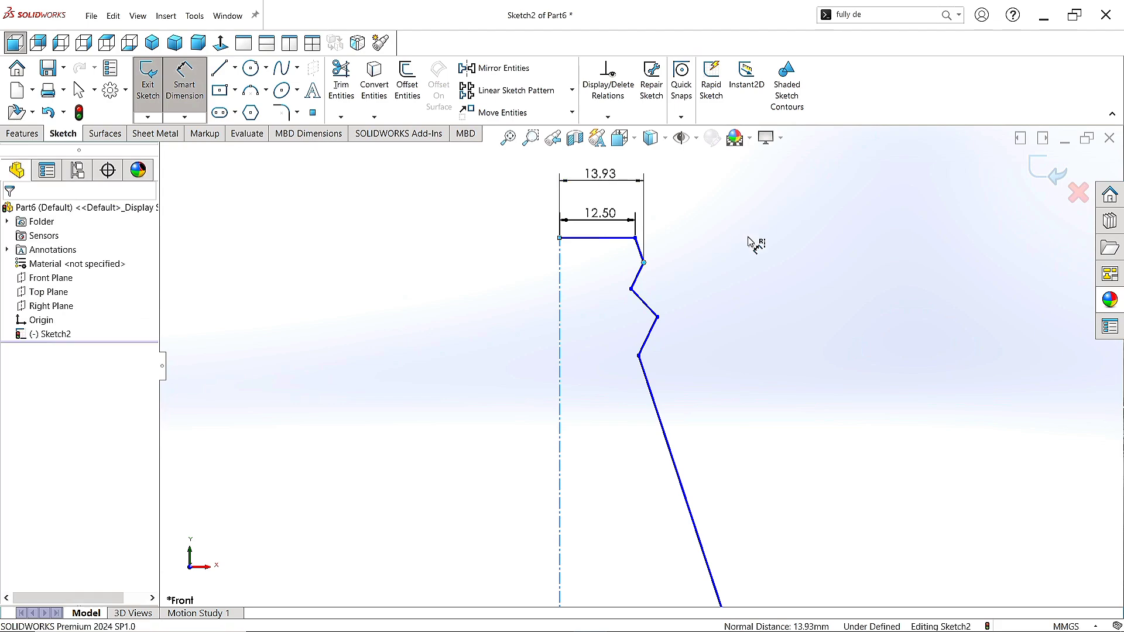
pyautogui.write('13')
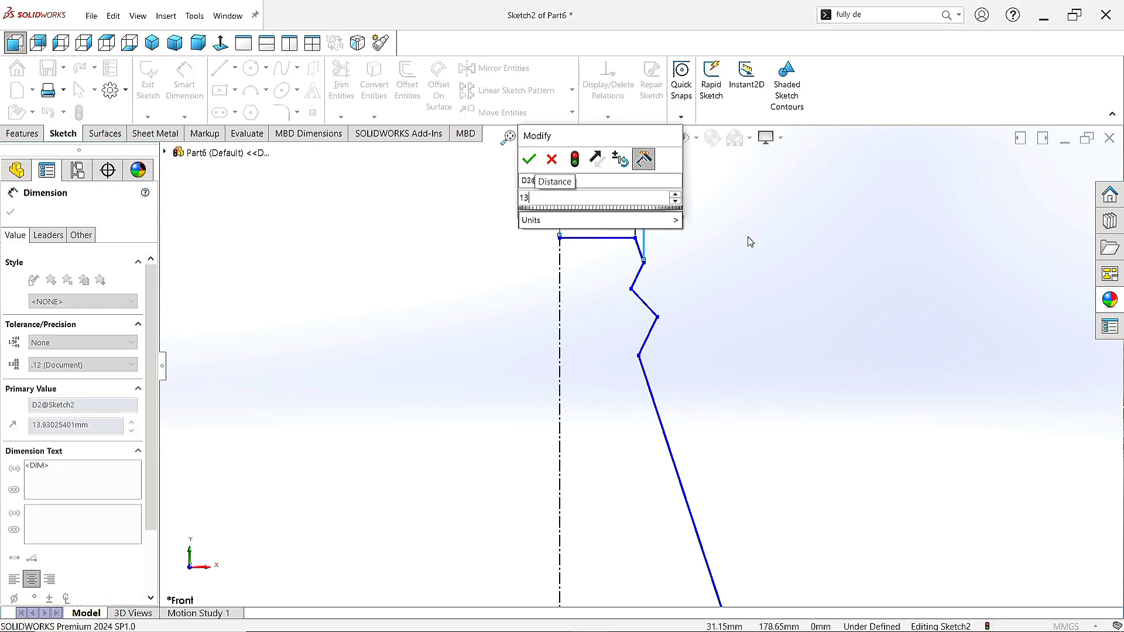
pyautogui.write('.5')
pyautogui.press('Return')
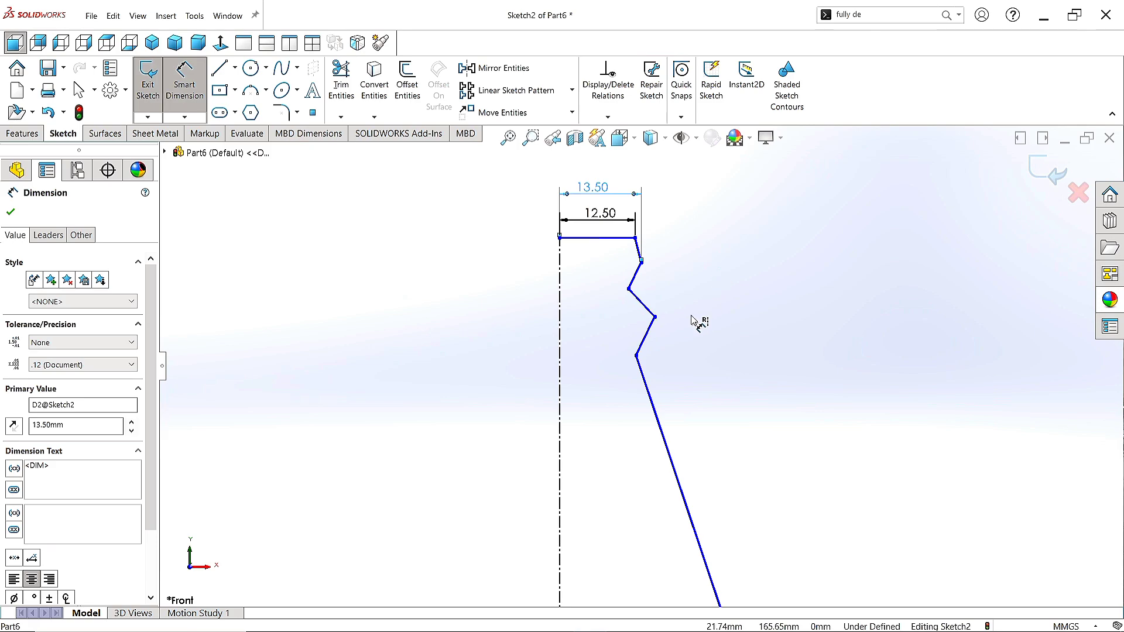
# - Dimension the inward neck vertex to 11.5 mm from the centerline
pyautogui.click(628, 288)
pyautogui.click(560, 288)
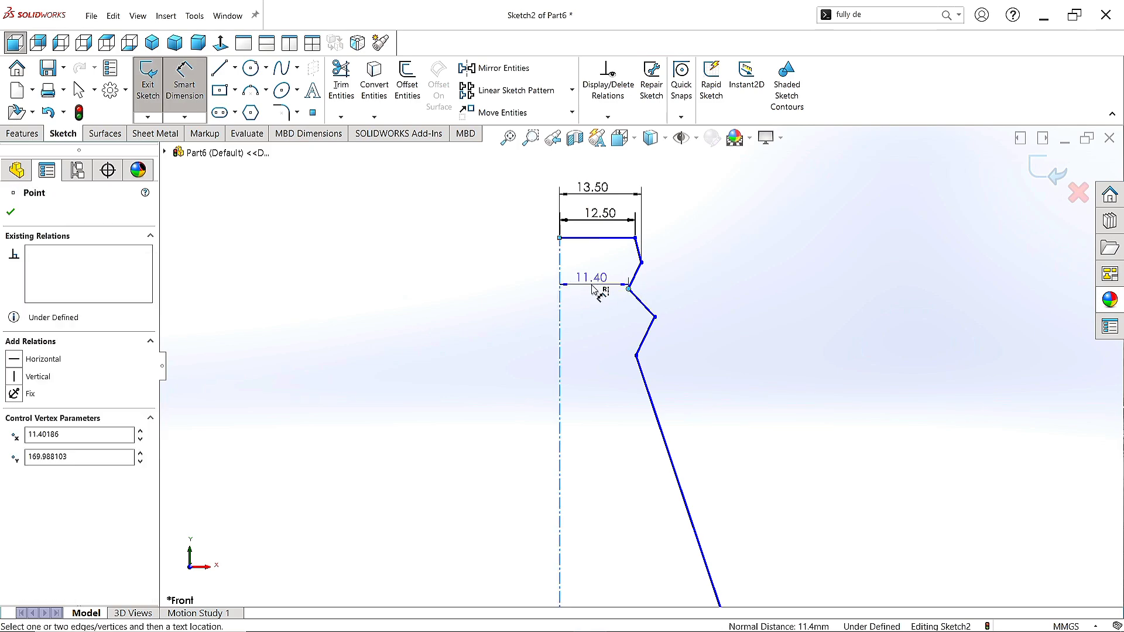
pyautogui.click(596, 278)
pyautogui.write('11.5')
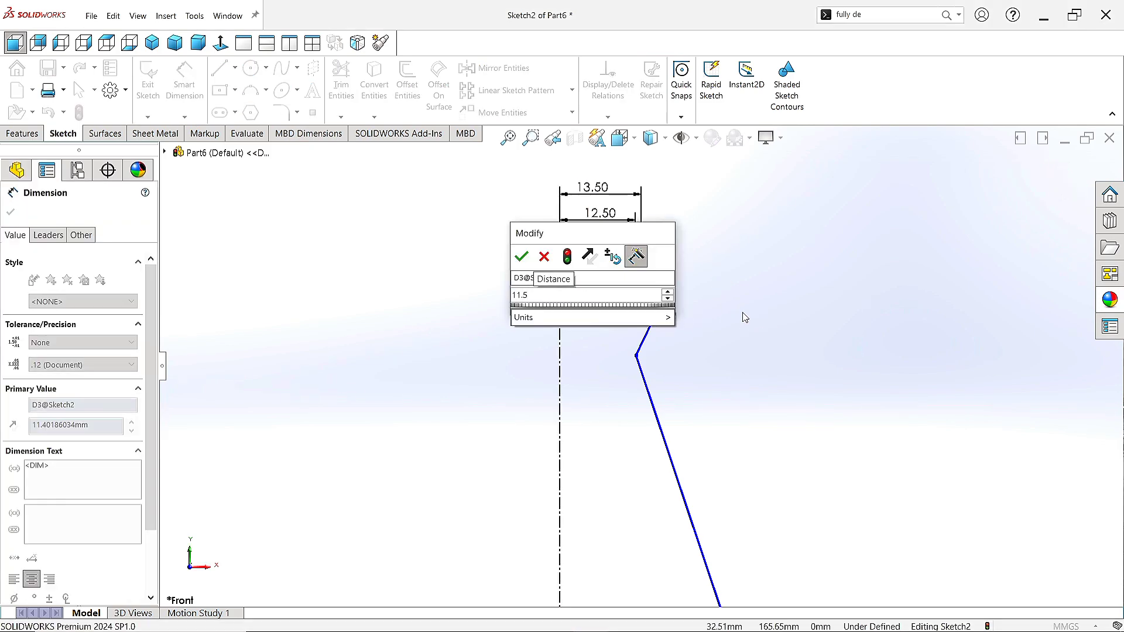
pyautogui.press('Return')
# - Dimension the second outward neck vertex to 14 mm from the centerline, placing the dimension above the profile
pyautogui.click(655, 317)
pyautogui.click(559, 321)
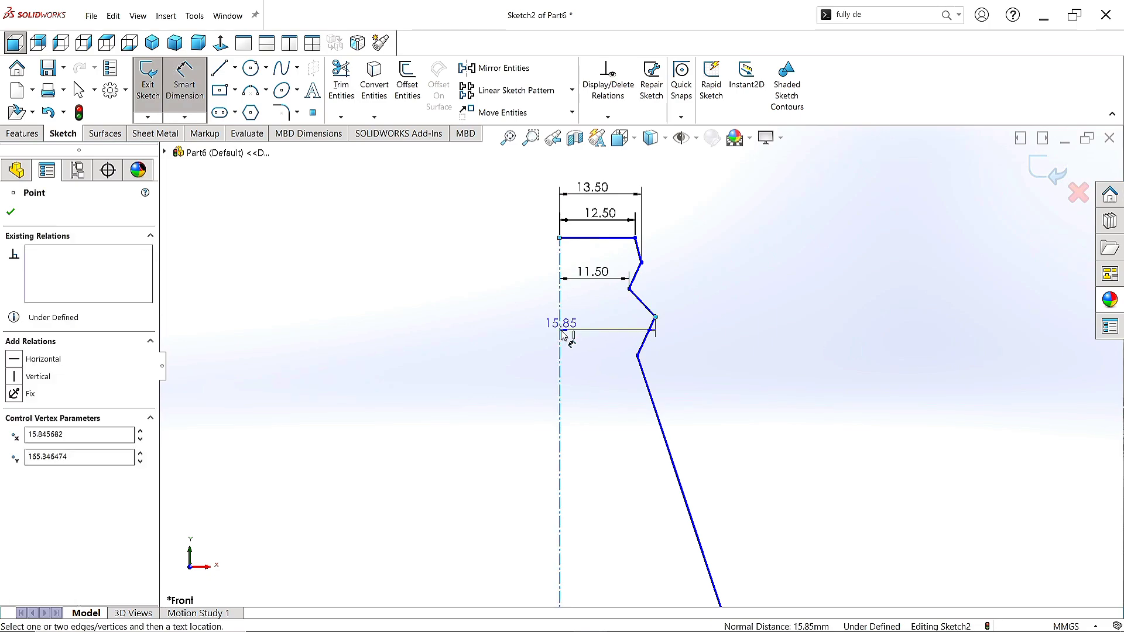
pyautogui.click(598, 170)
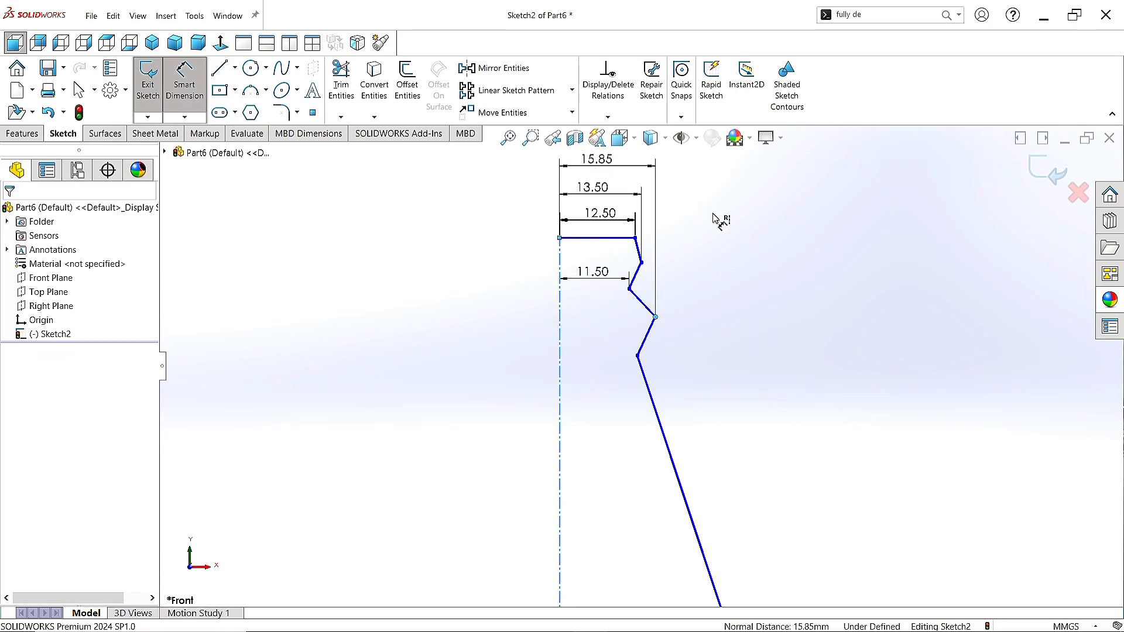
pyautogui.write('1')
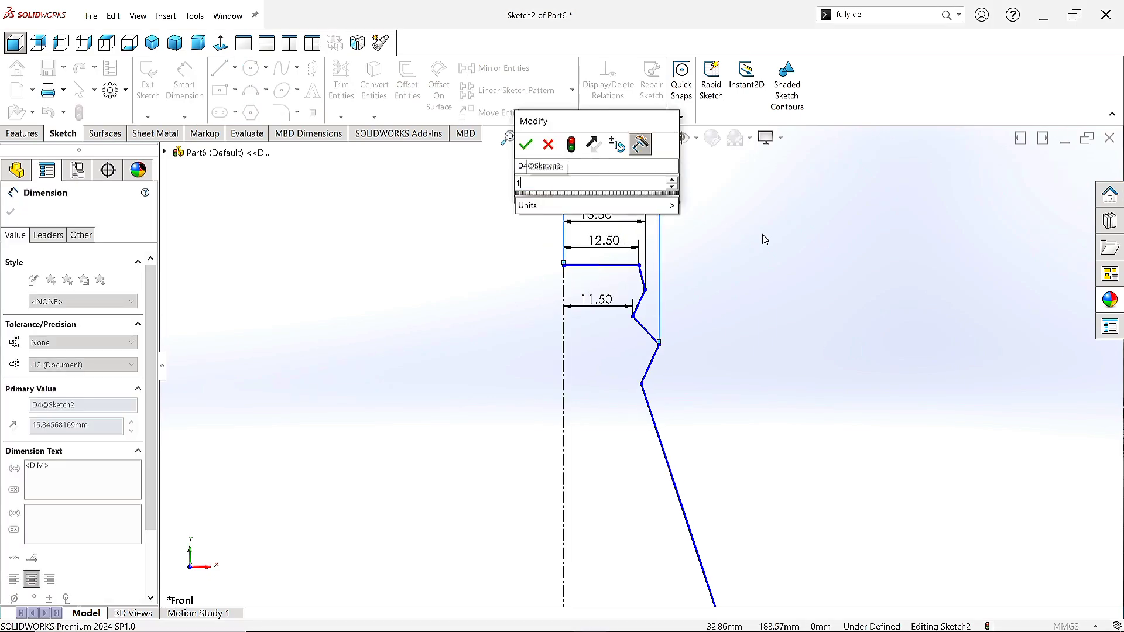
pyautogui.write('4')
pyautogui.press('Return')
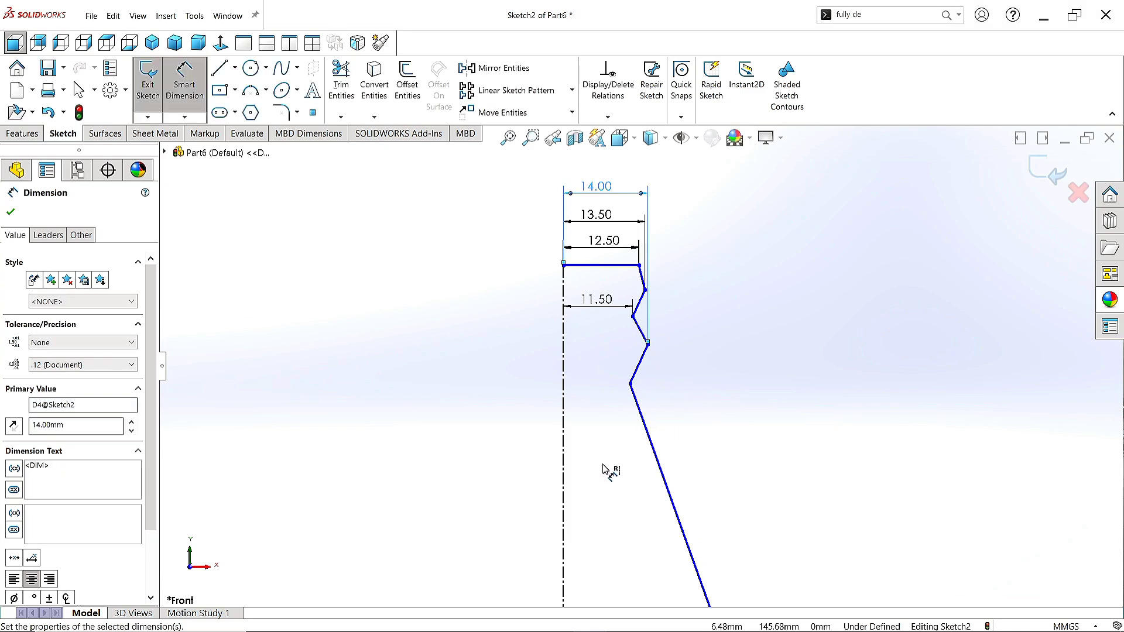
# - Dimension the vertical distance between the upper line's outer endpoint and the first outward neck vertex to 4 mm
pyautogui.click(639, 266)
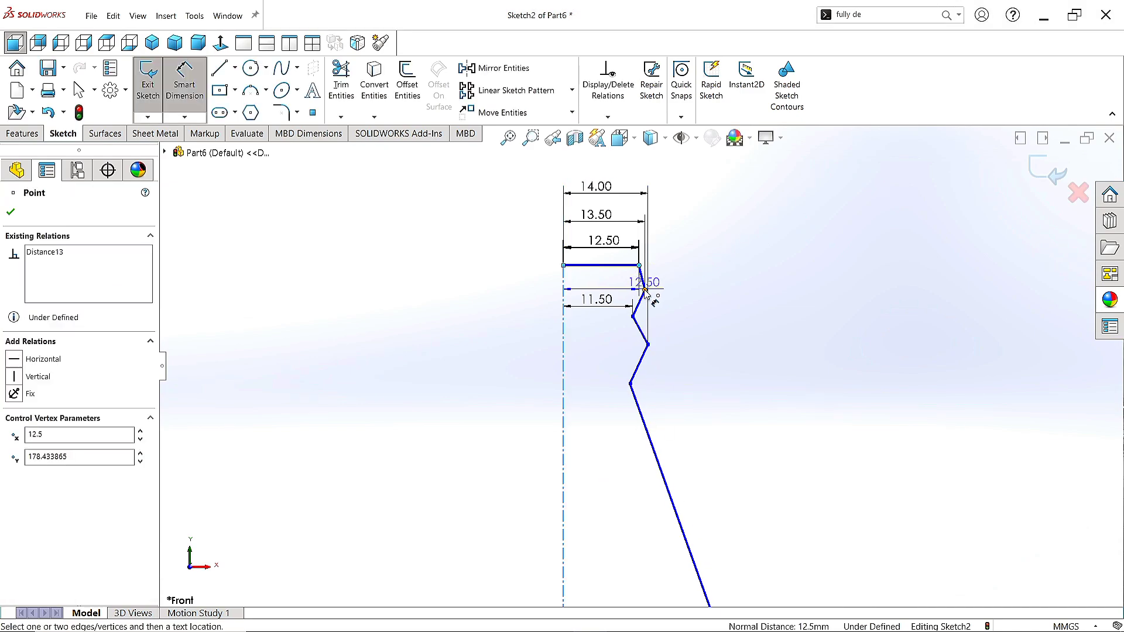
pyautogui.click(645, 290)
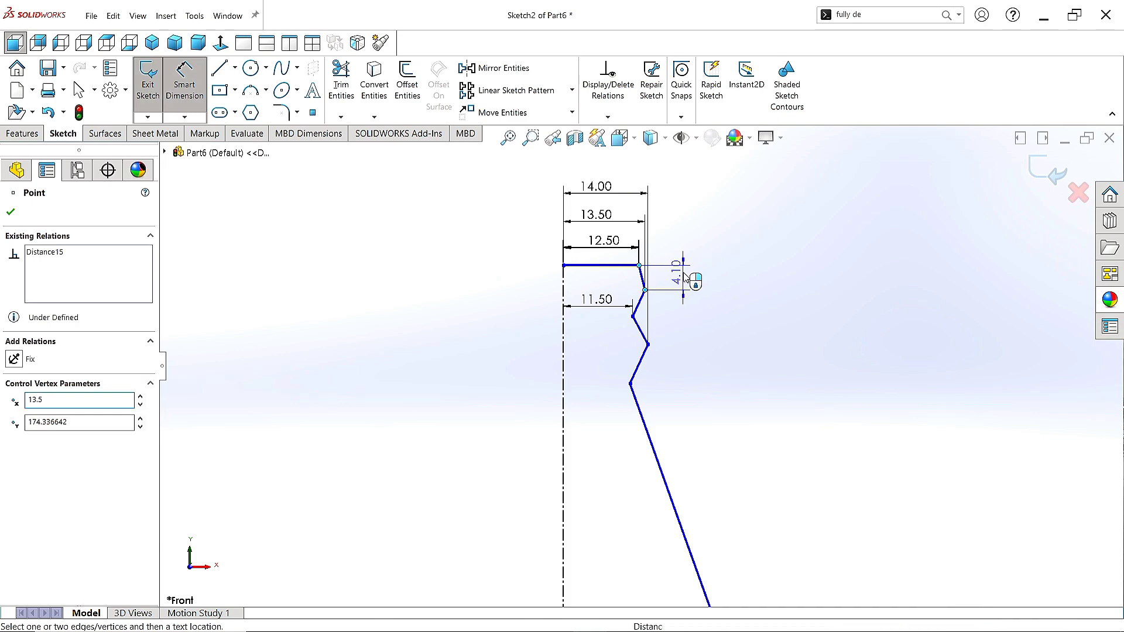
pyautogui.click(679, 280)
pyautogui.write('4')
pyautogui.press('Return')
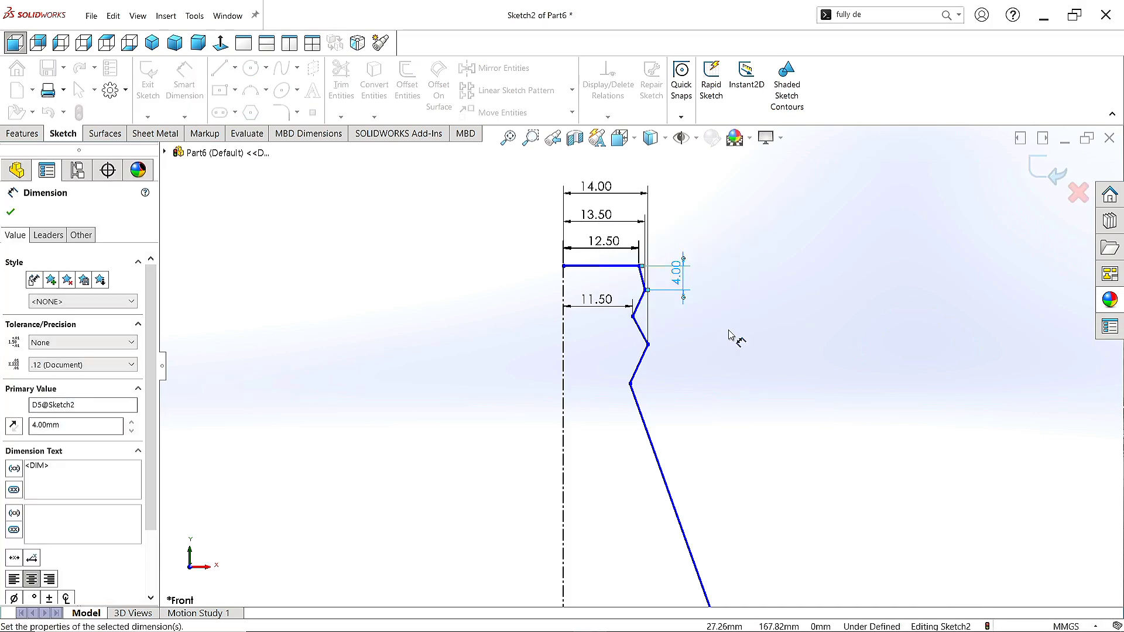
# - Dimension the vertical distance between the upper line and the second outward neck vertex to 9 mm
pyautogui.click(620, 265)
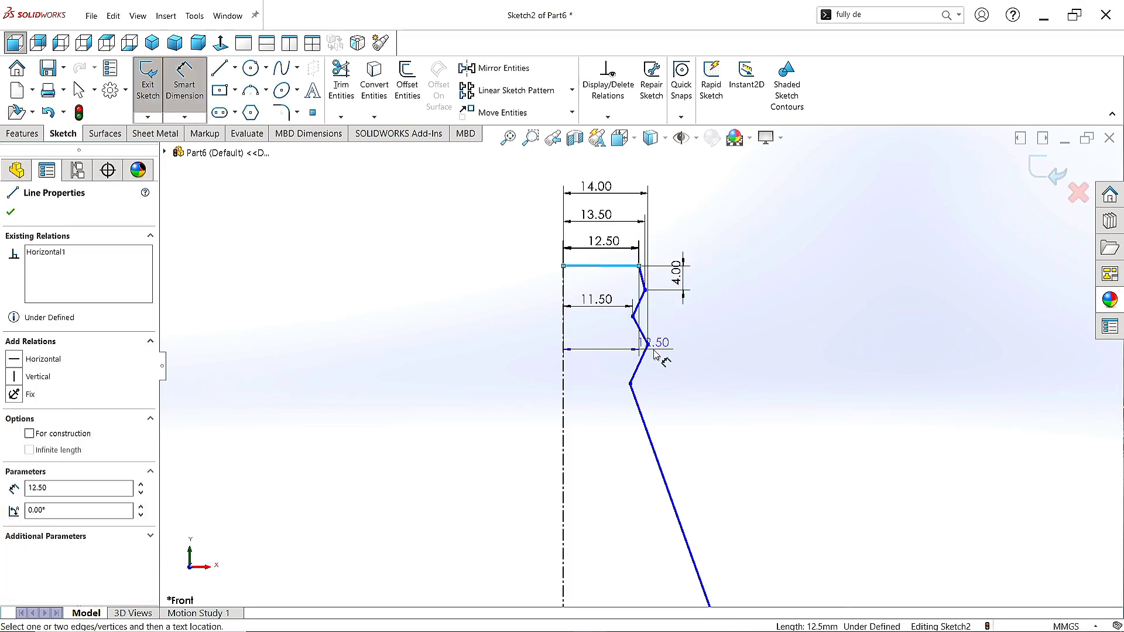
pyautogui.click(648, 344)
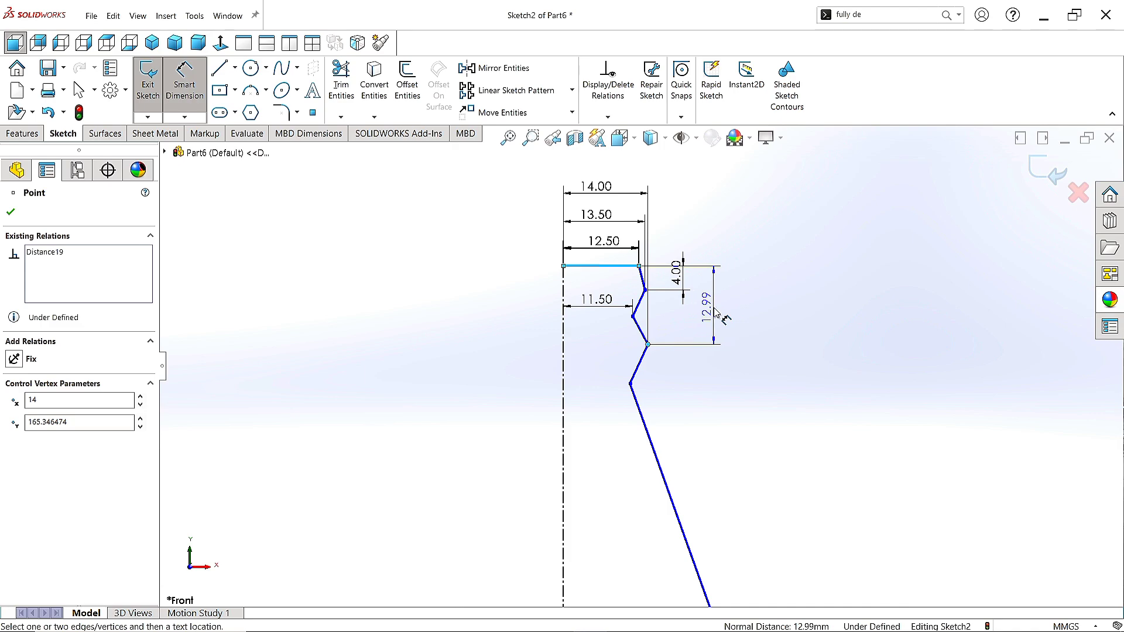
pyautogui.click(713, 309)
pyautogui.write('9')
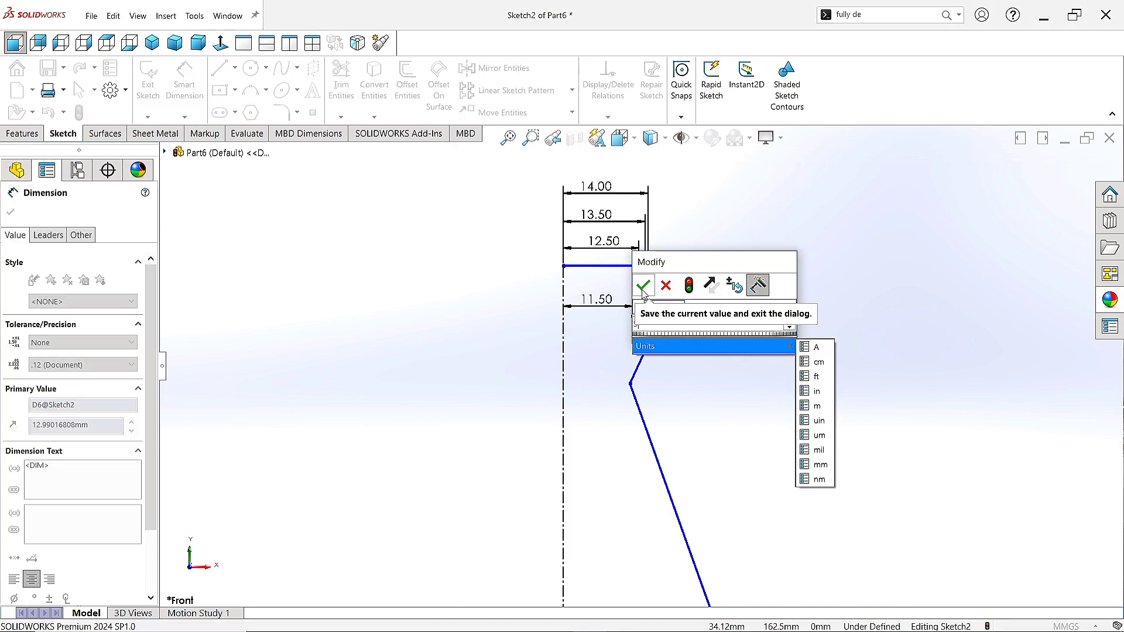
pyautogui.click(643, 287)
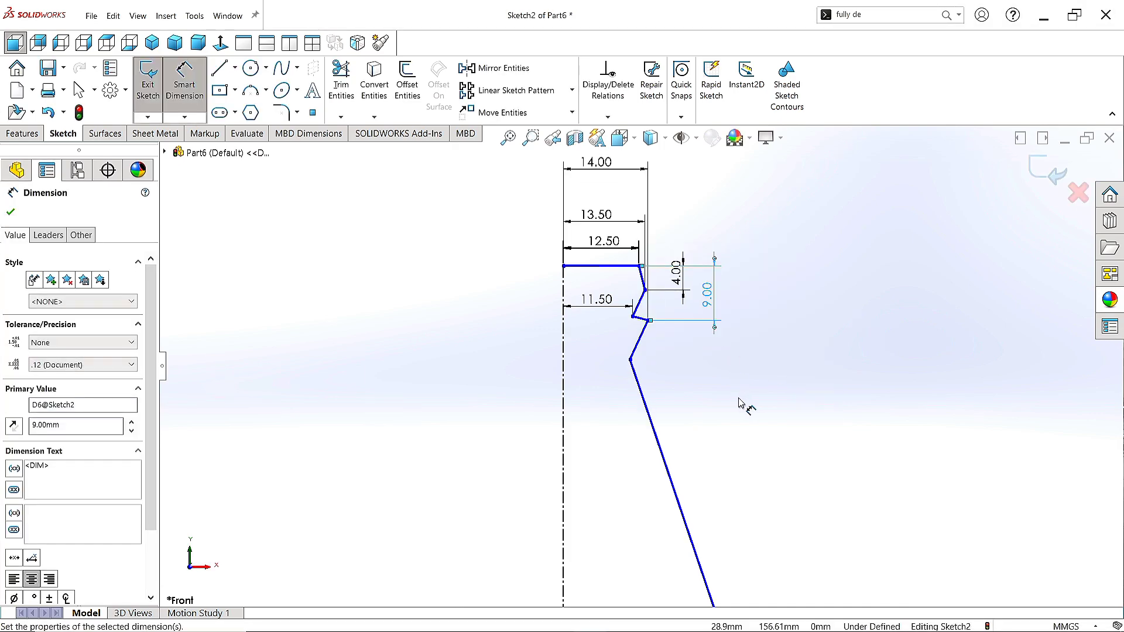
# - Dimension the vertical distance between the upper line and the lowest inward neck vertex to 13 mm, placing it beyond the centerline
pyautogui.click(591, 266)
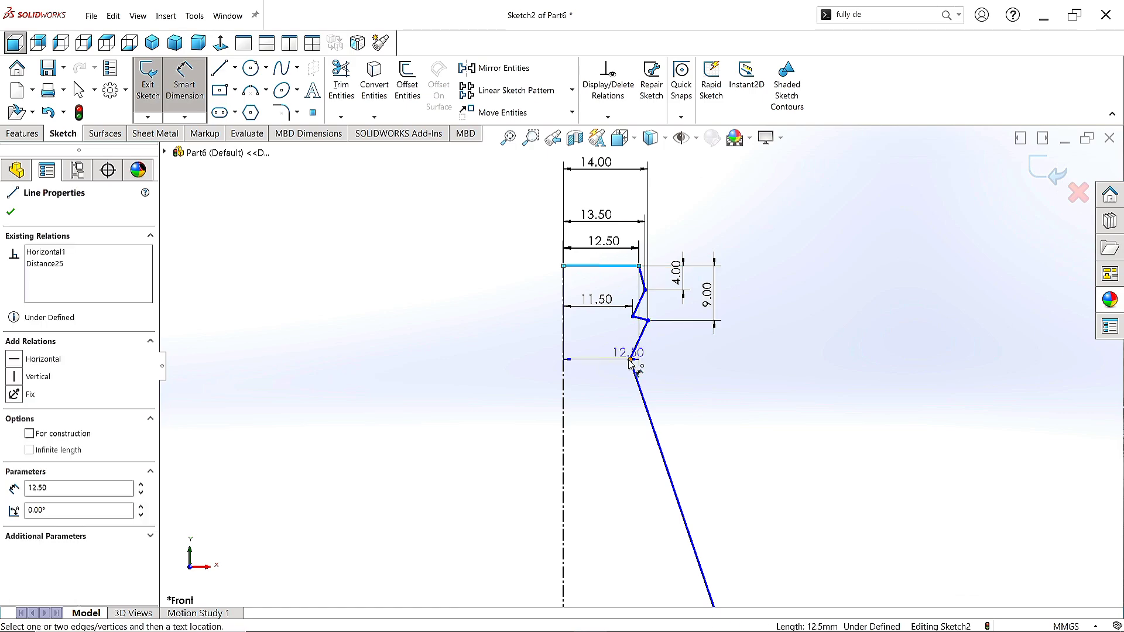
pyautogui.click(628, 359)
pyautogui.click(518, 316)
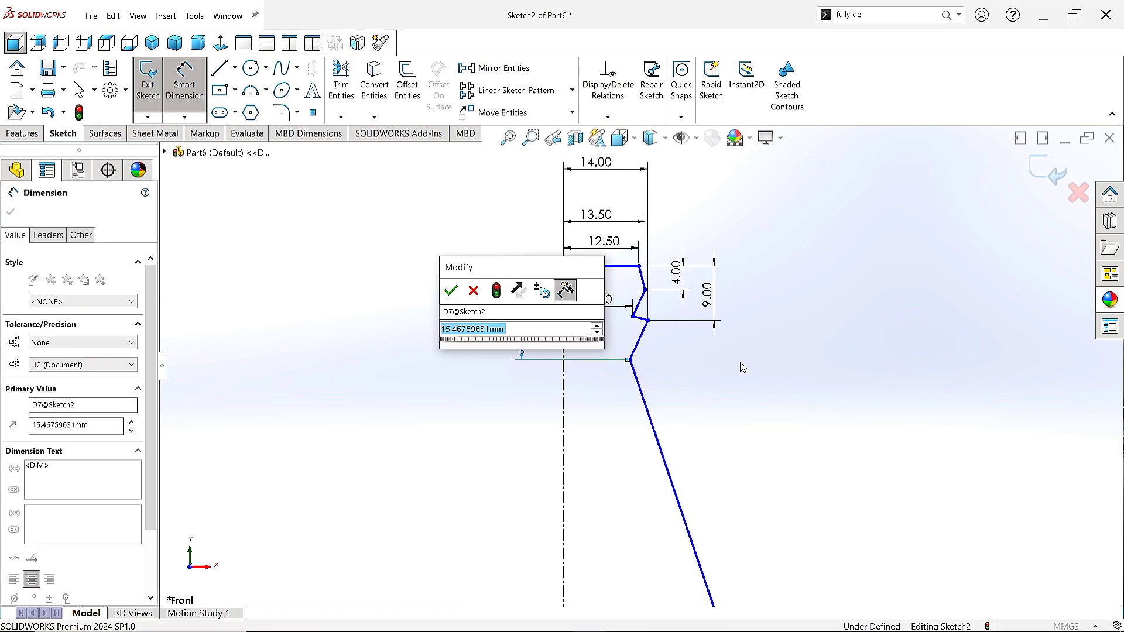
pyautogui.write('13')
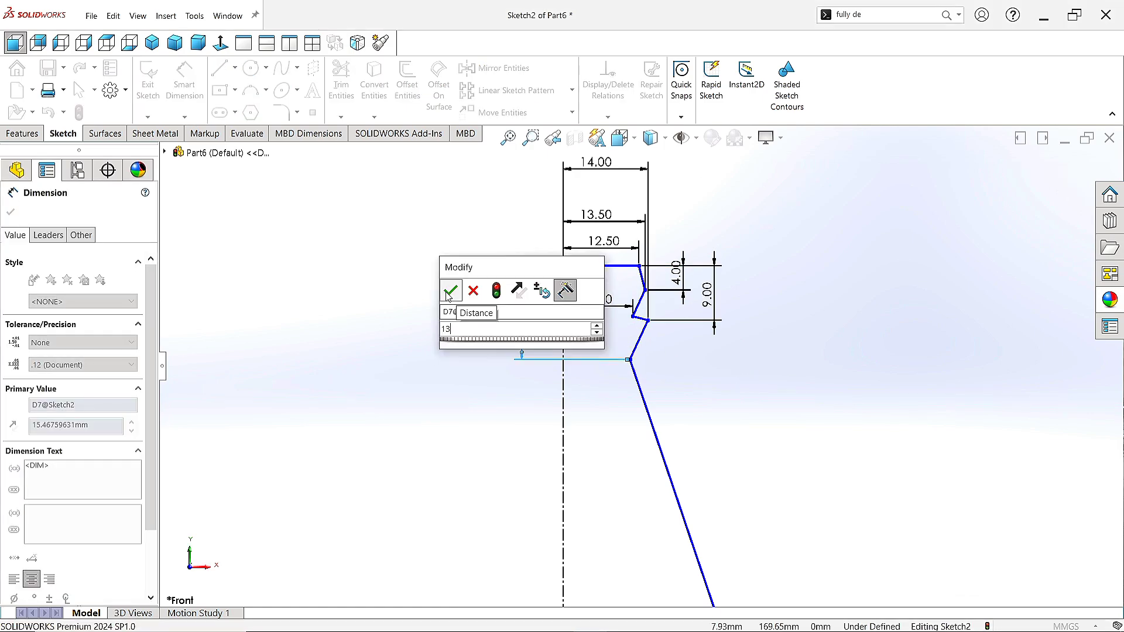
pyautogui.press('Return')
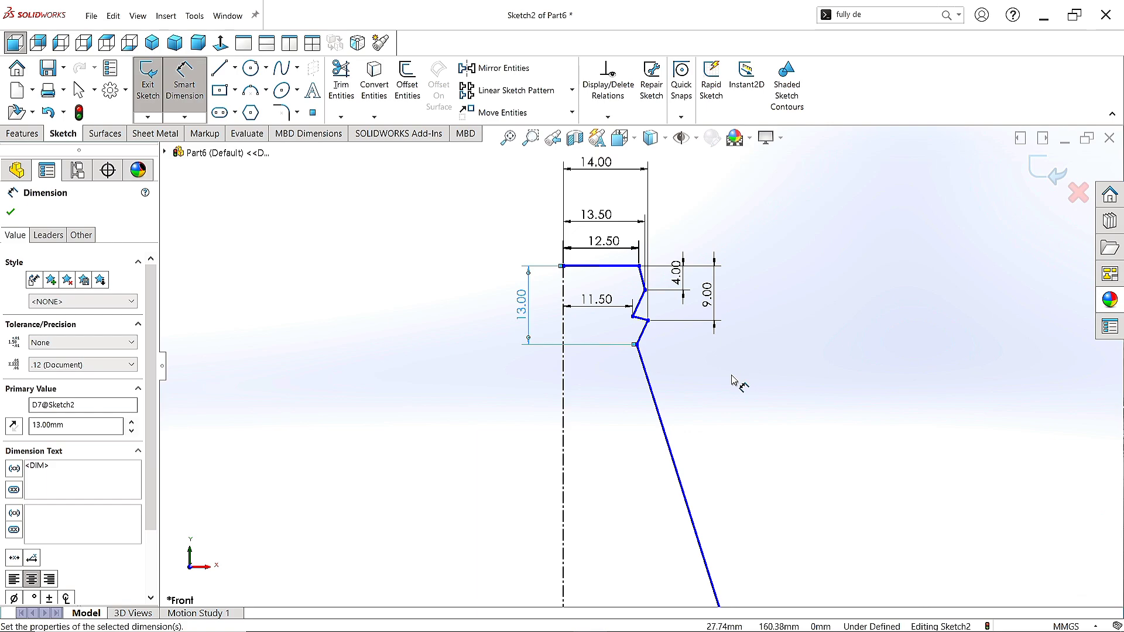
# - Dimension the vertex at the lower end of the long tapered line to 20 mm from the centerline
pyautogui.scroll(5, 677, 469)
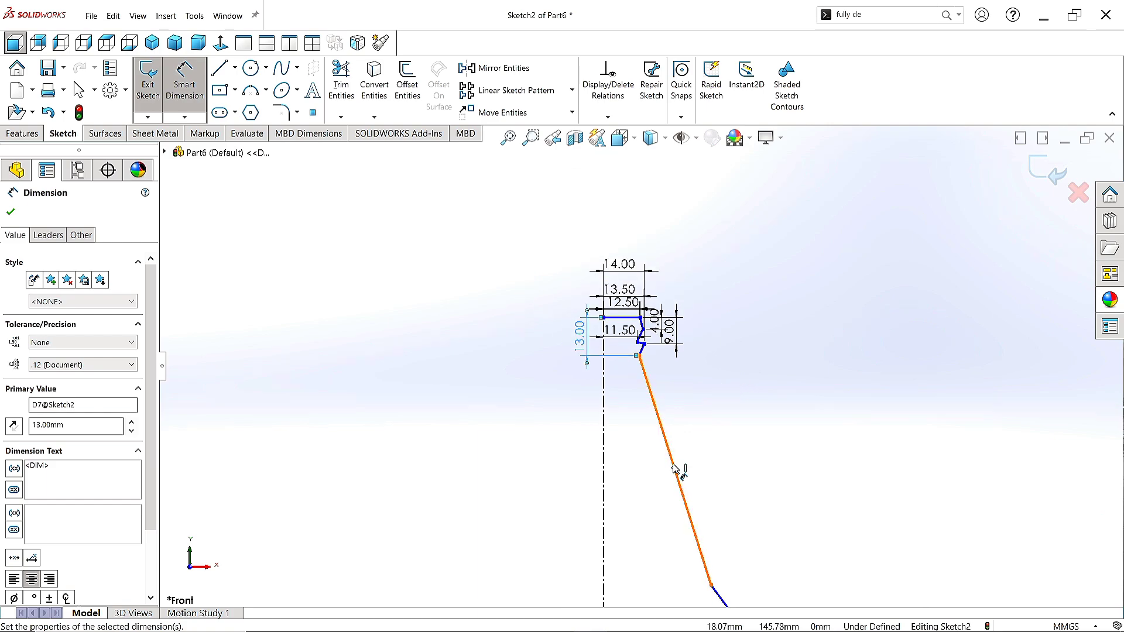
pyautogui.click(660, 385)
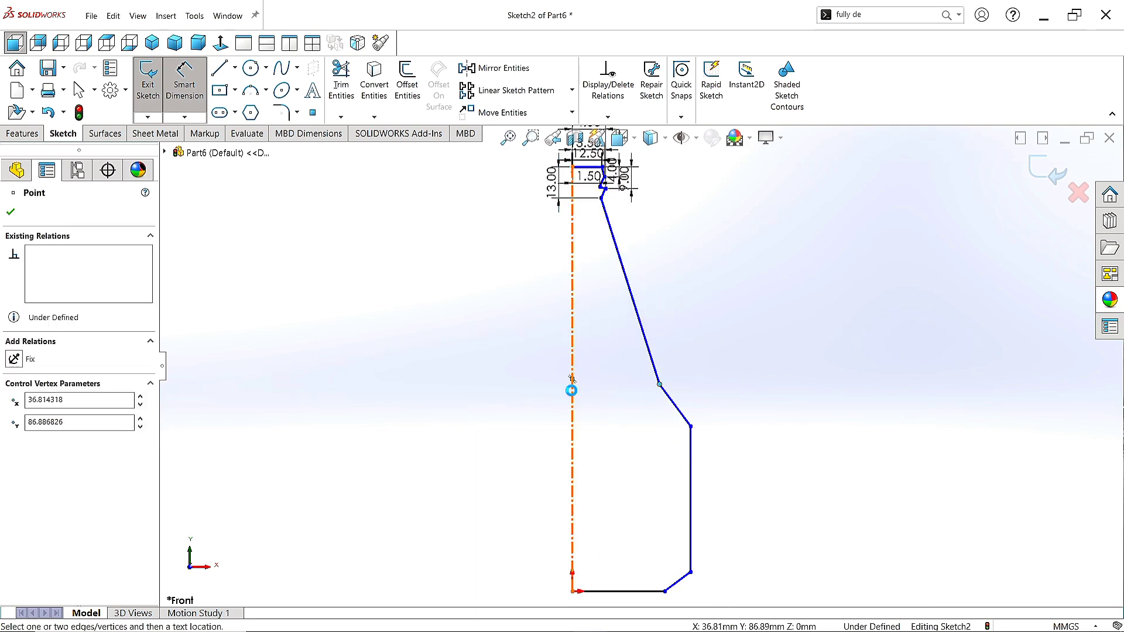
pyautogui.click(573, 379)
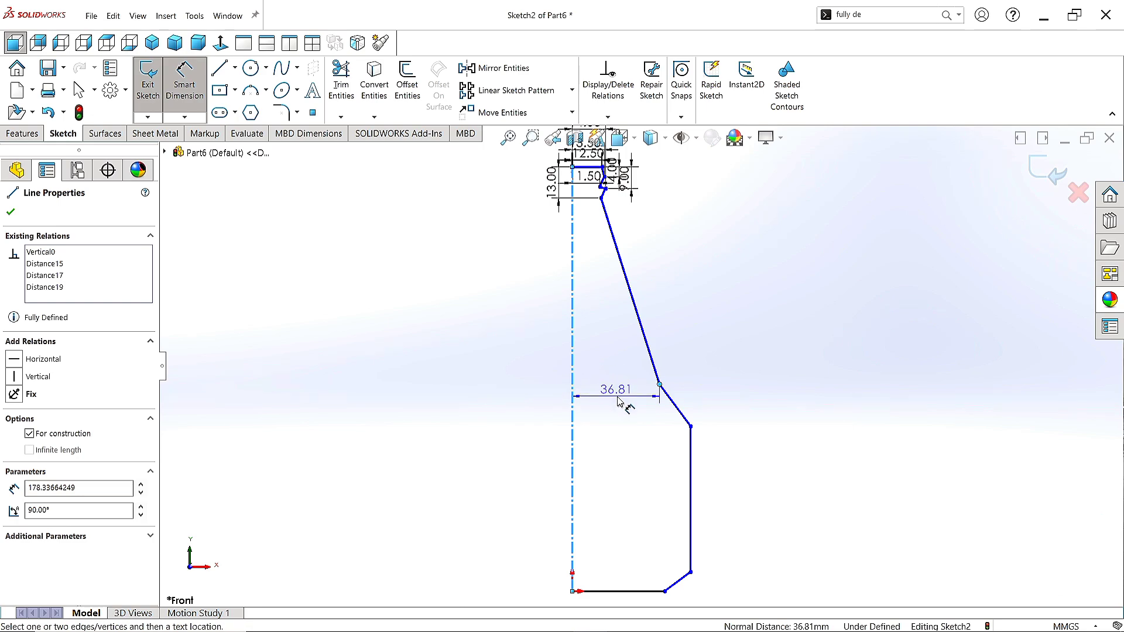
pyautogui.click(618, 401)
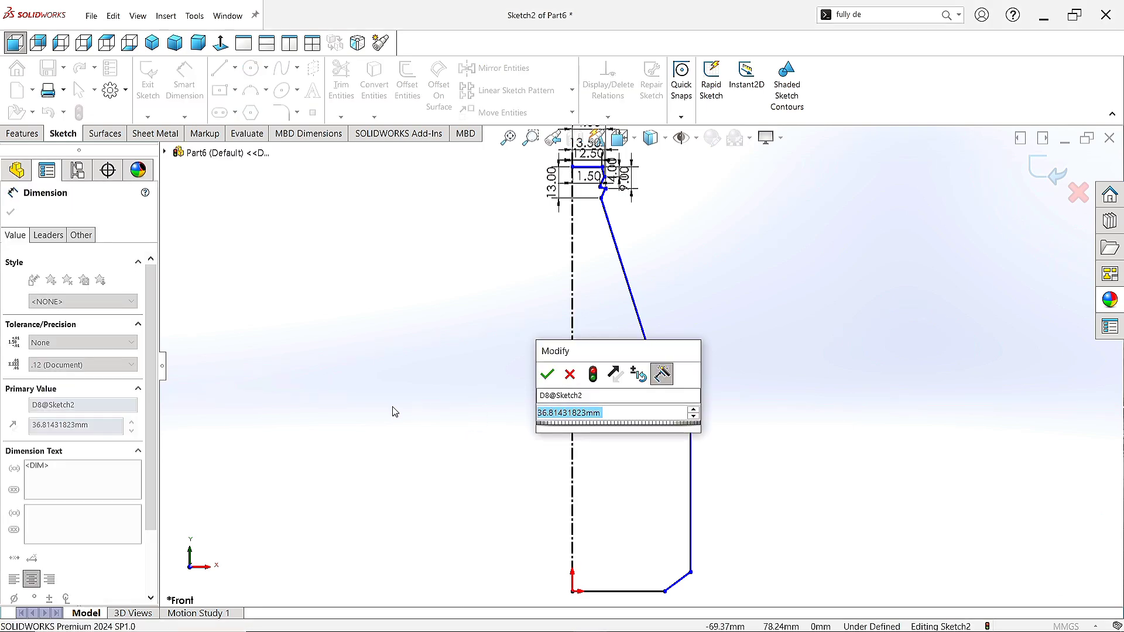
pyautogui.write('20')
pyautogui.press('Return')
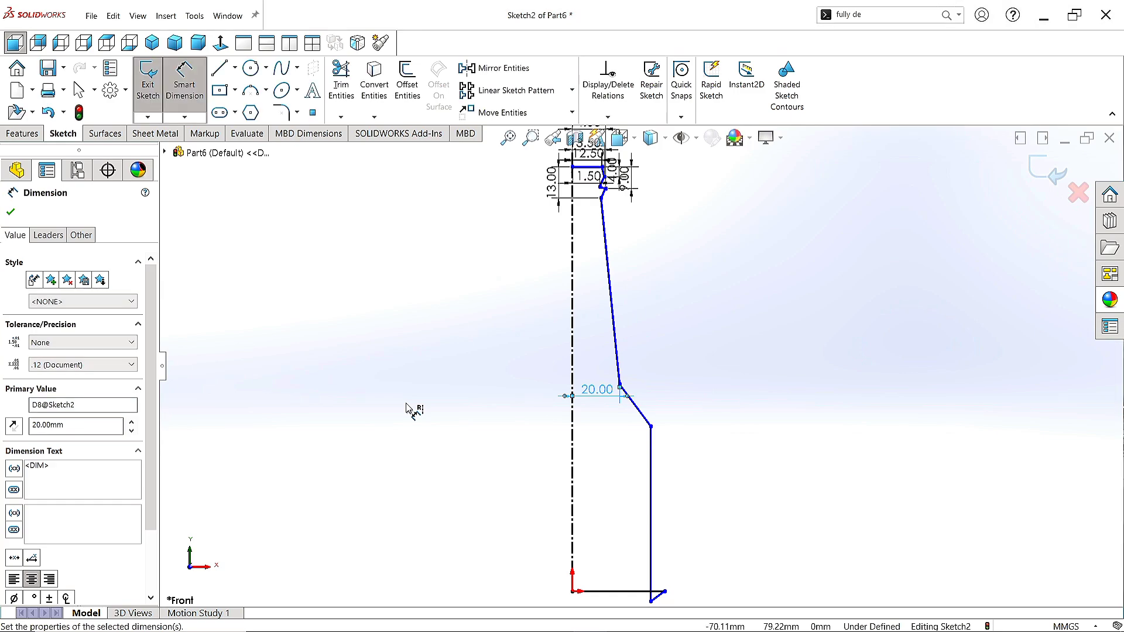
# - Dimension the vertical distance between the second outward neck vertex and the lower end of the long tapered line to 60 mm
pyautogui.click(605, 189)
pyautogui.click(619, 384)
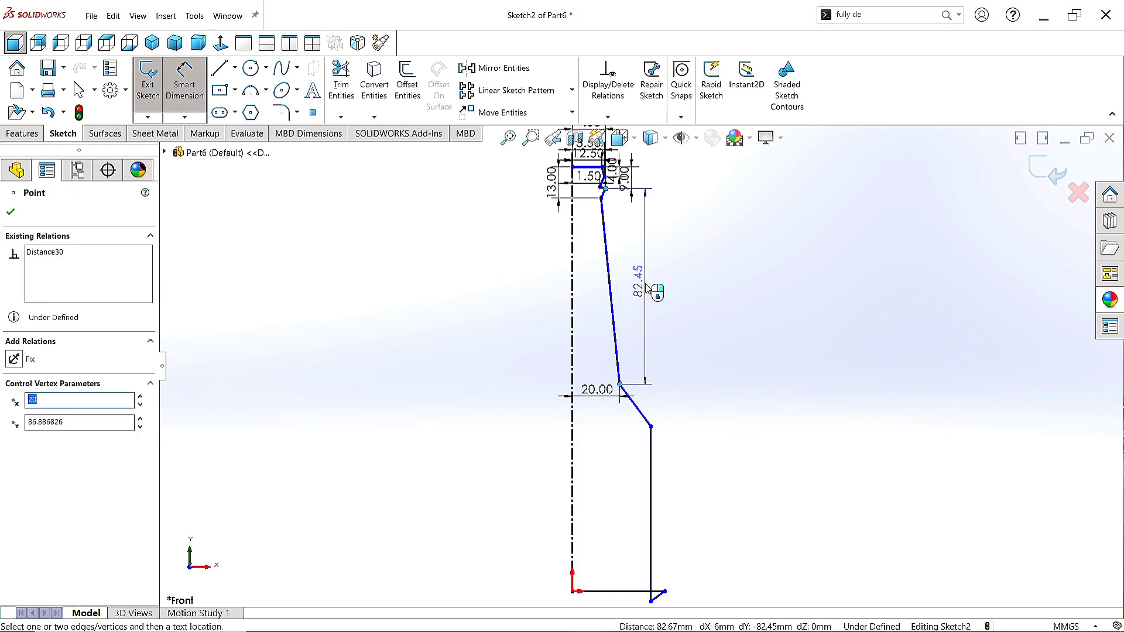
pyautogui.click(647, 288)
pyautogui.write('60')
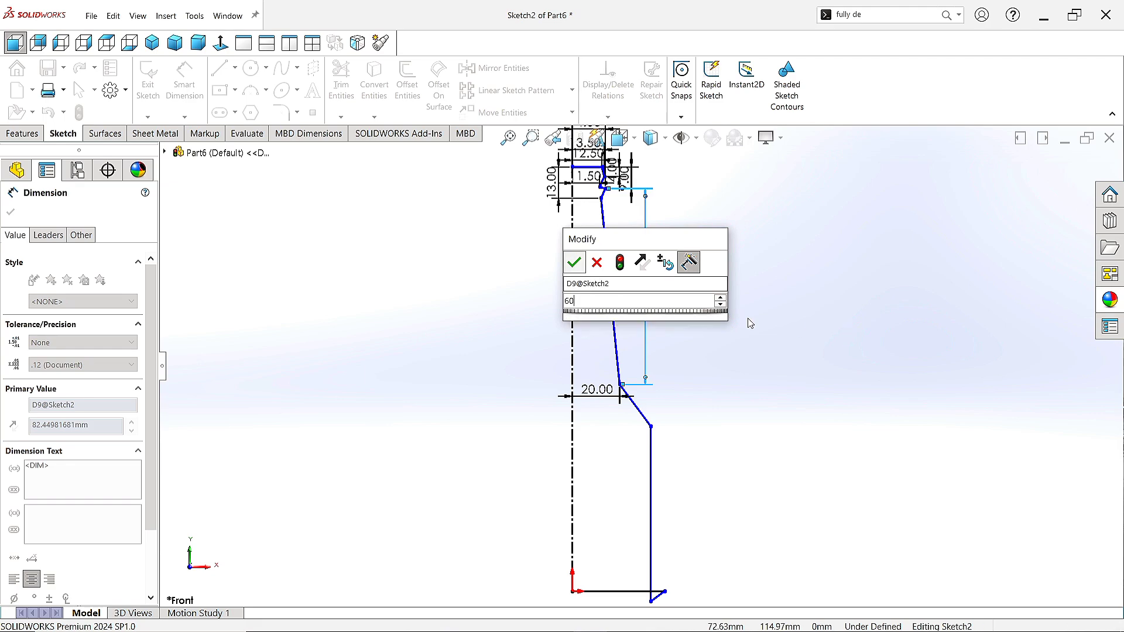
pyautogui.press('Return')
# - Move the displaced inward neck vertex back down between the two outward neck vertices to restore the zigzag neck shape
pyautogui.scroll(-5, 644, 237)
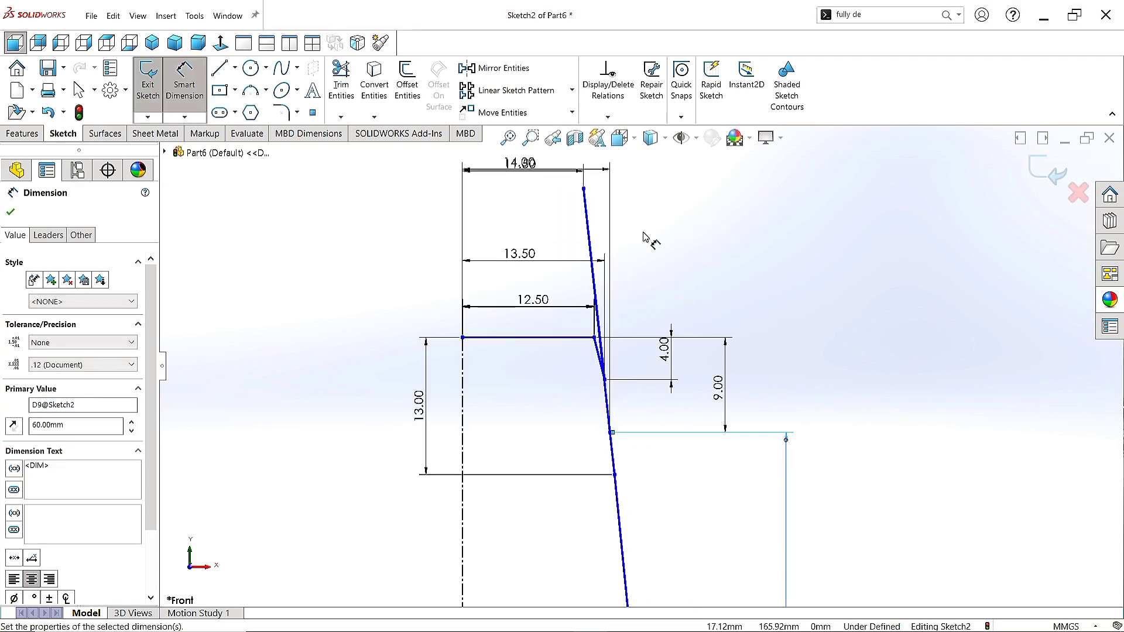
pyautogui.scroll(-2, 644, 237)
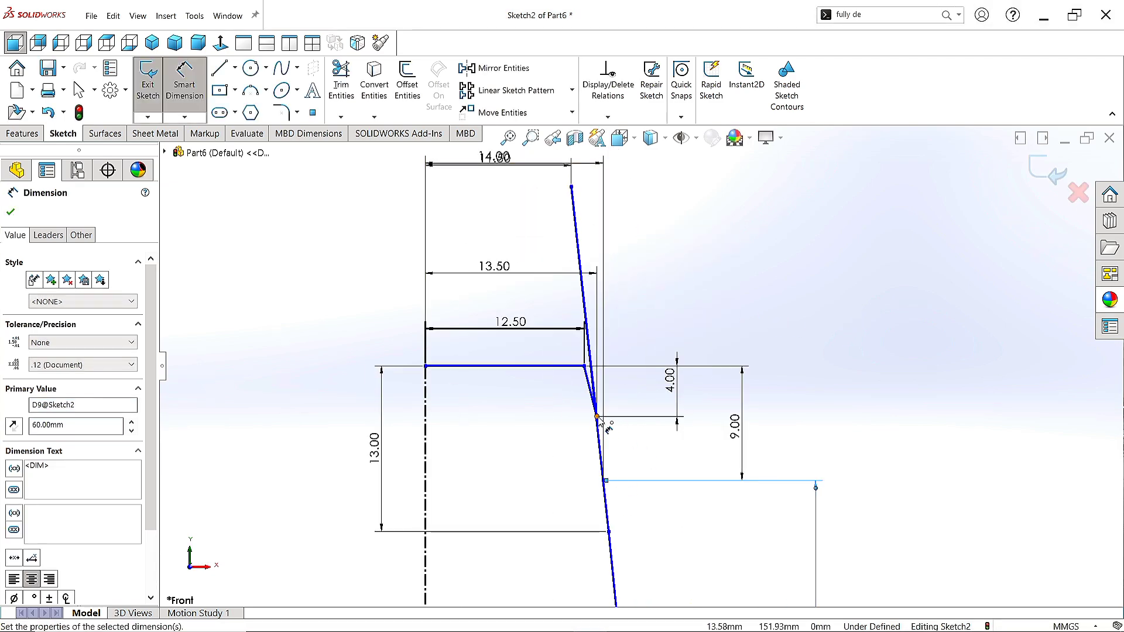
pyautogui.press('Escape')
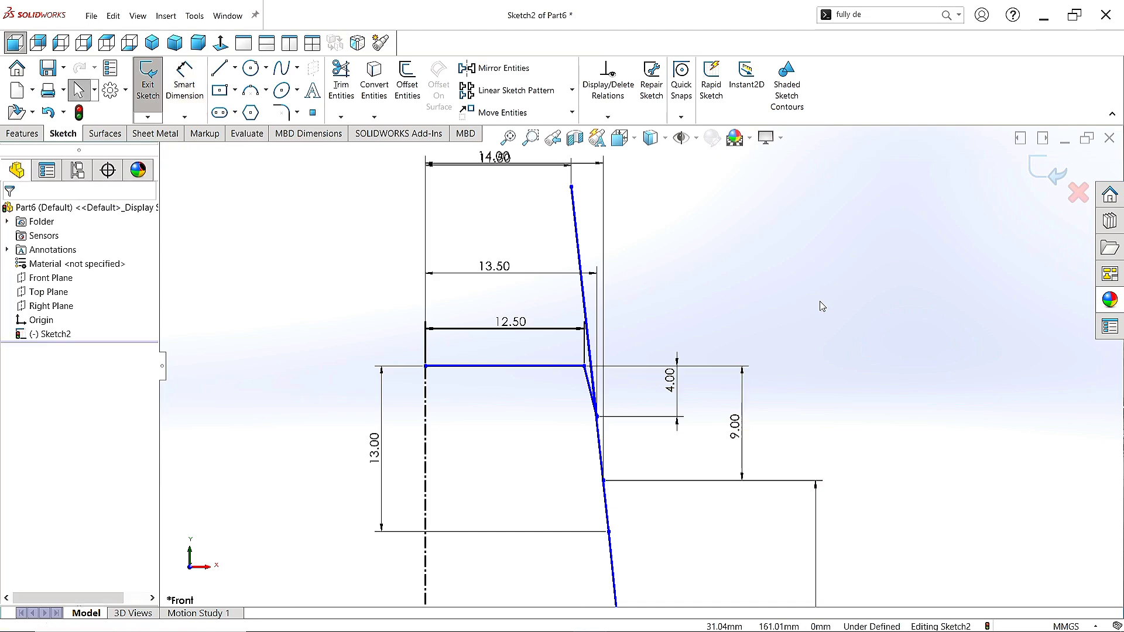
pyautogui.moveTo(572, 191); pyautogui.dragTo(582, 414)
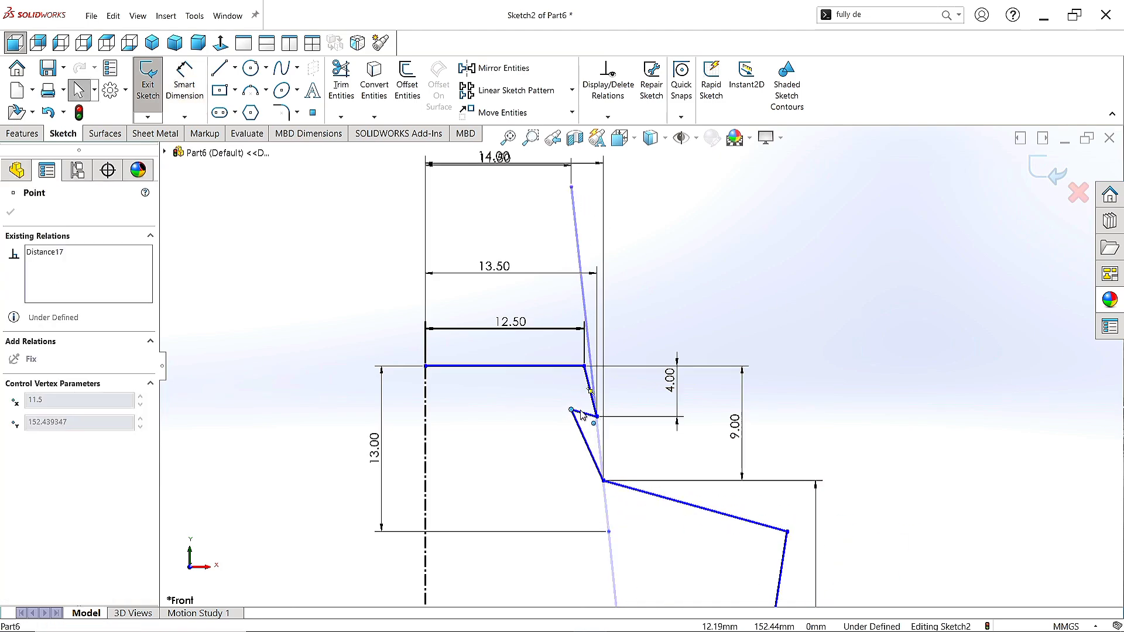
pyautogui.moveTo(584, 366)
pyautogui.mouseDown()
pyautogui.moveTo(595, 265)
pyautogui.moveTo(582, 290)
pyautogui.moveTo(597, 346)
pyautogui.mouseUp()
pyautogui.scroll(3, 624, 476)
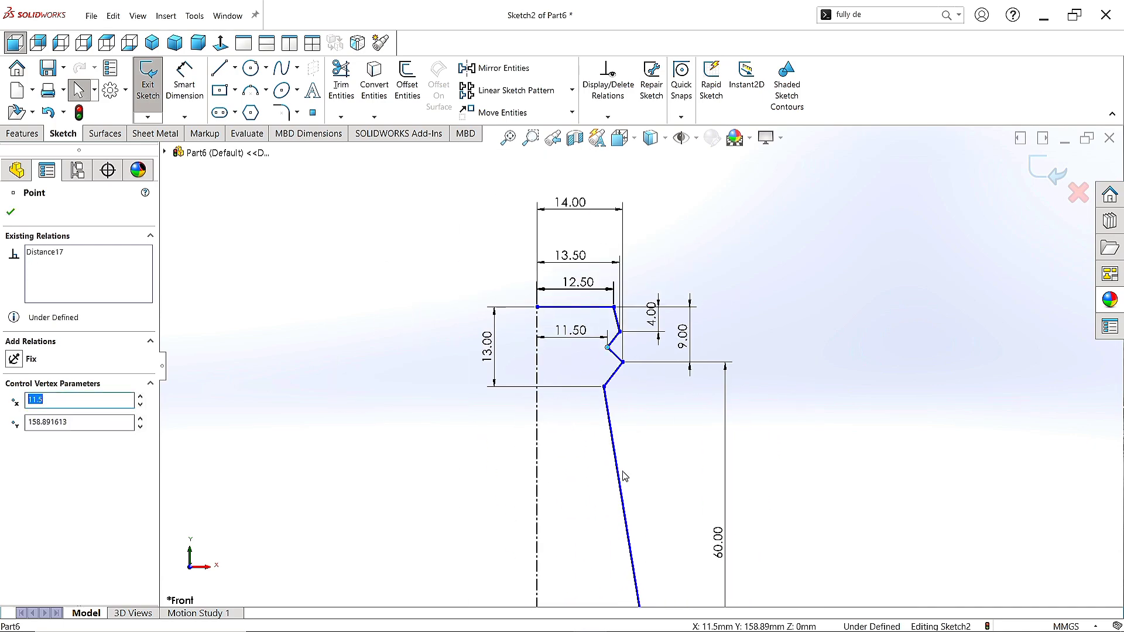
pyautogui.scroll(-3, 624, 476)
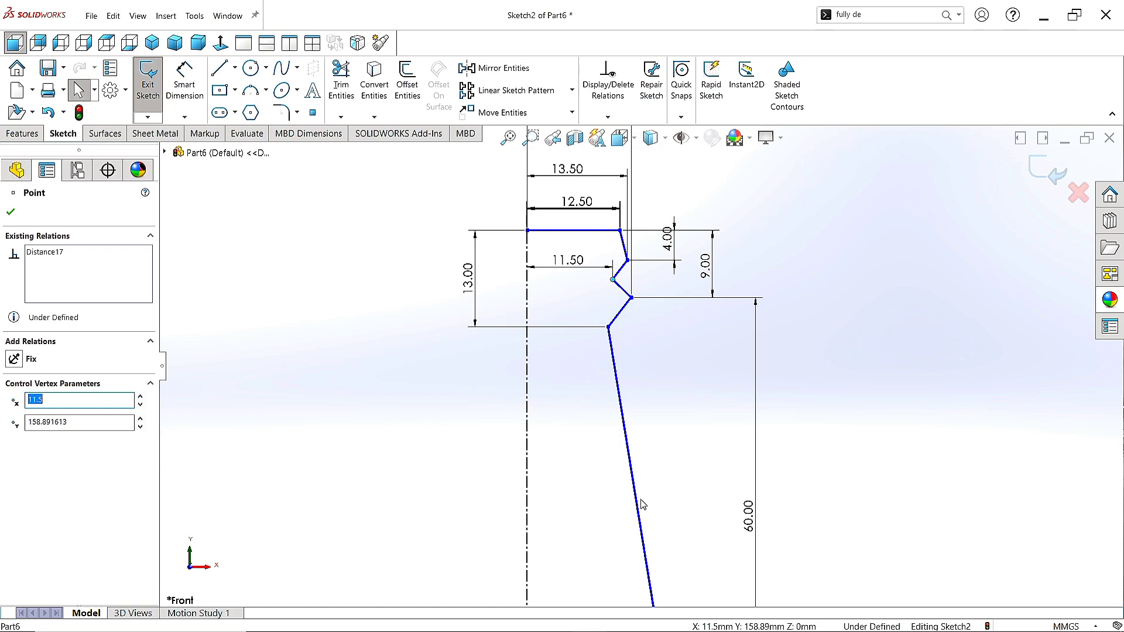
pyautogui.scroll(3, 642, 504)
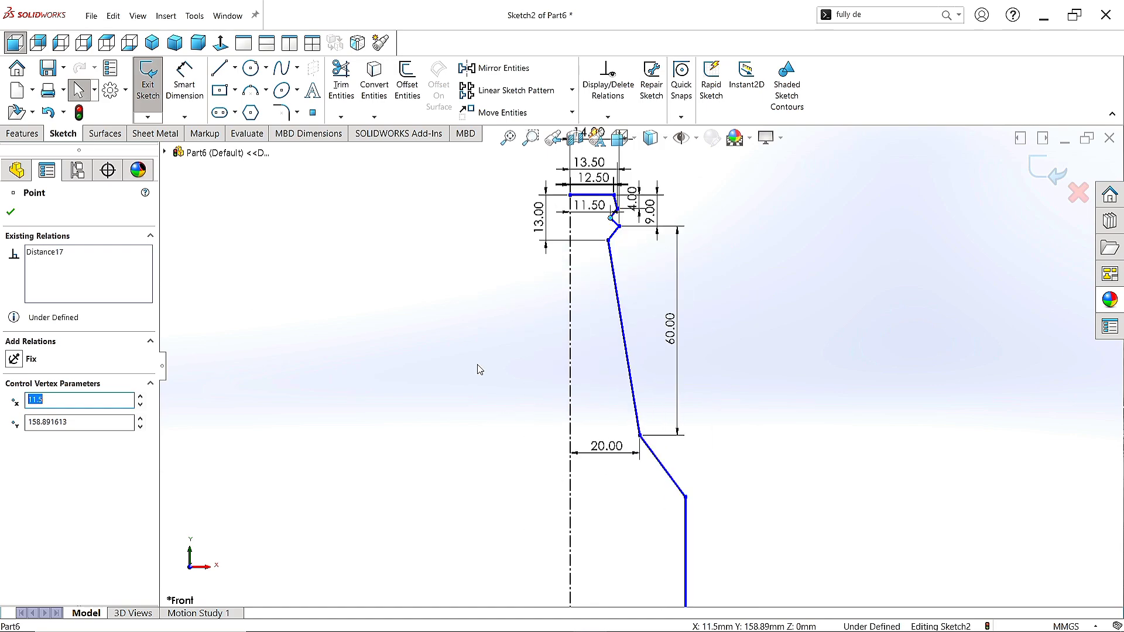
# - Dimension the profile's vertical side line to 30 mm from the centerline
pyautogui.click(184, 85)
pyautogui.scroll(3, 622, 505)
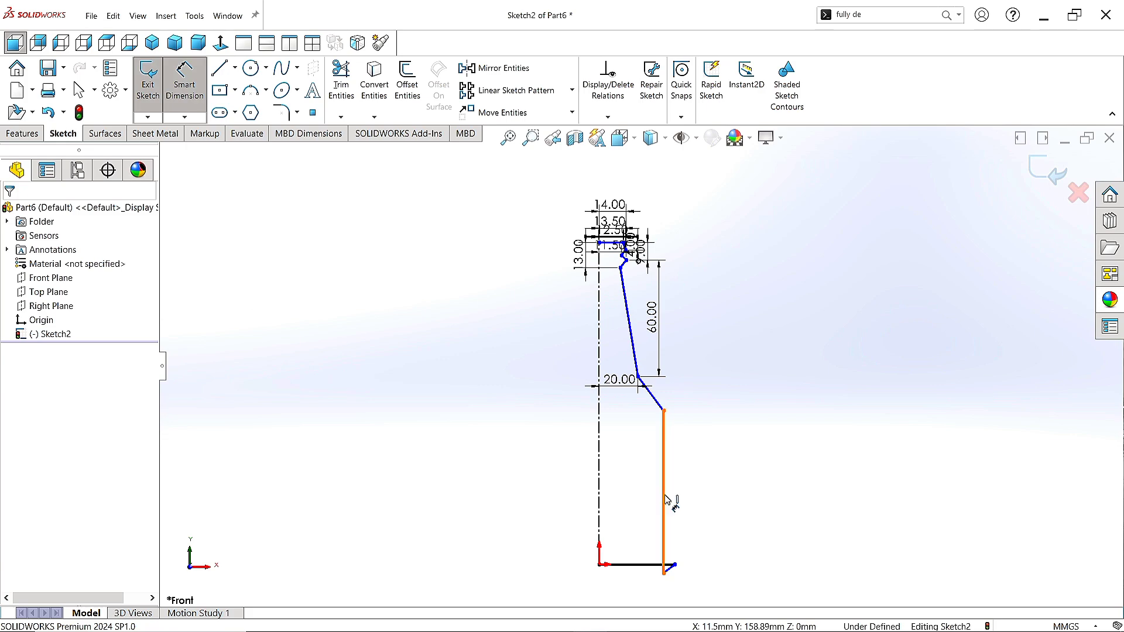
pyautogui.click(663, 464)
pyautogui.click(599, 468)
pyautogui.click(630, 465)
pyautogui.write('30')
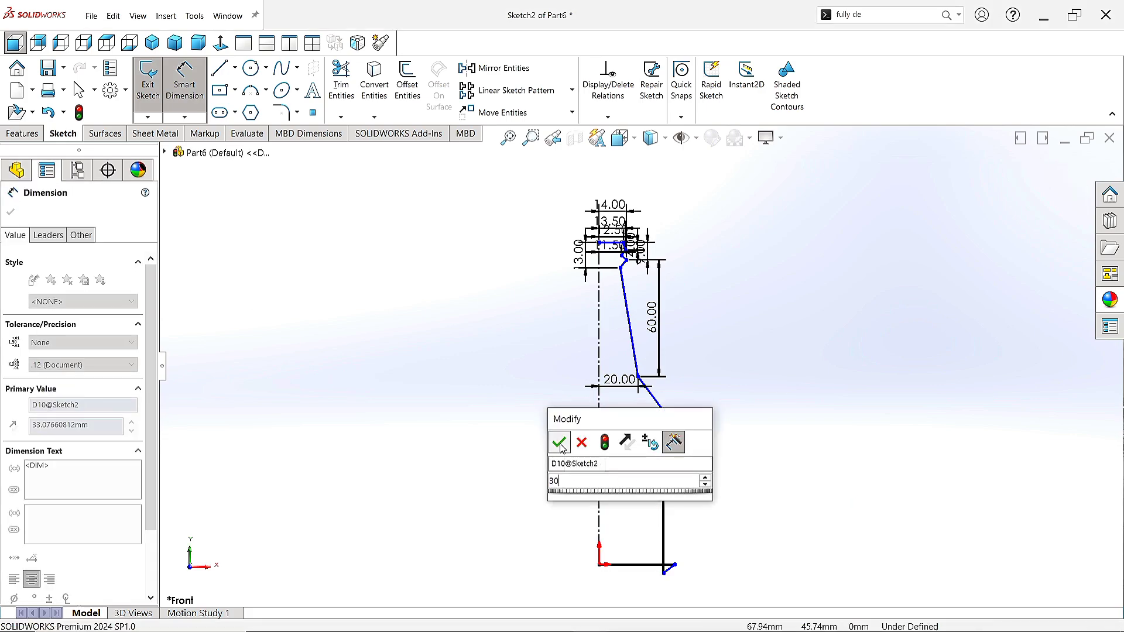
pyautogui.press('Return')
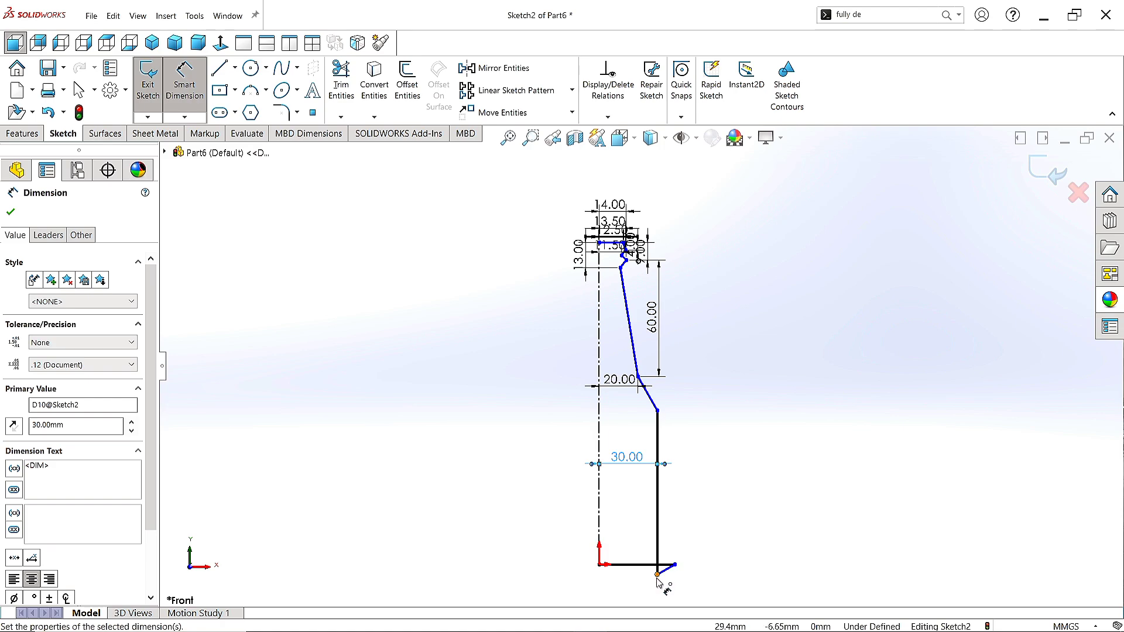
# - Raise the side line's lower end above the base line and move the base line's outer endpoint to about 23.7 mm from the centerline
pyautogui.press('Escape')
pyautogui.click(656, 565)
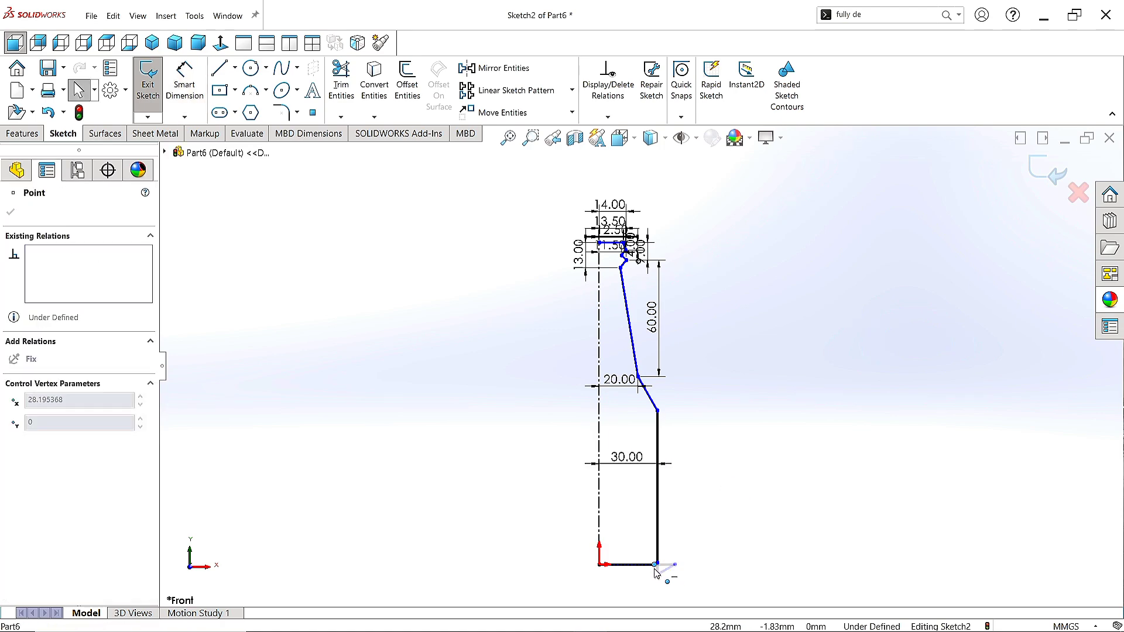
pyautogui.click(646, 565)
pyautogui.scroll(-4, 660, 586)
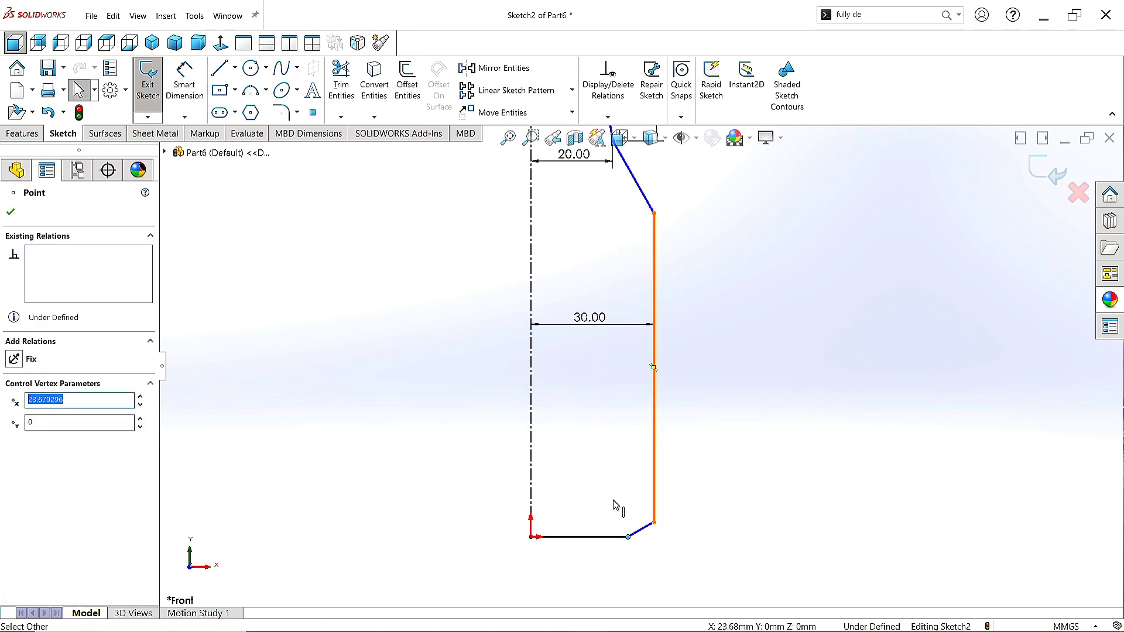
# - Dimension the vertical height of the short sloped line at the base corner to 5 mm
pyautogui.click(199, 110)
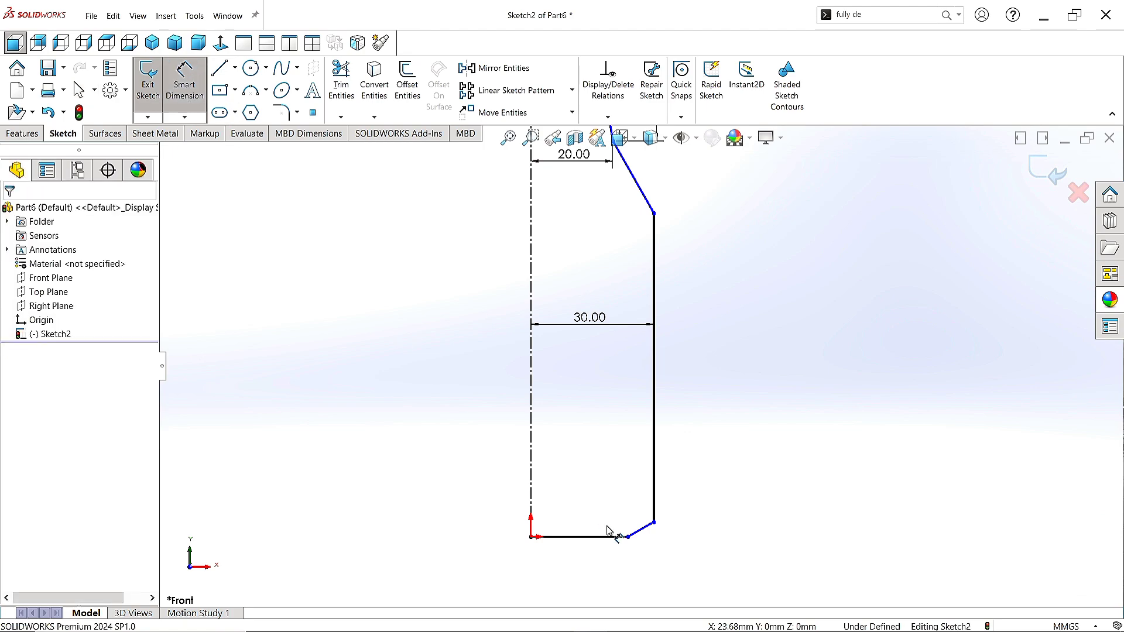
pyautogui.click(628, 537)
pyautogui.click(654, 523)
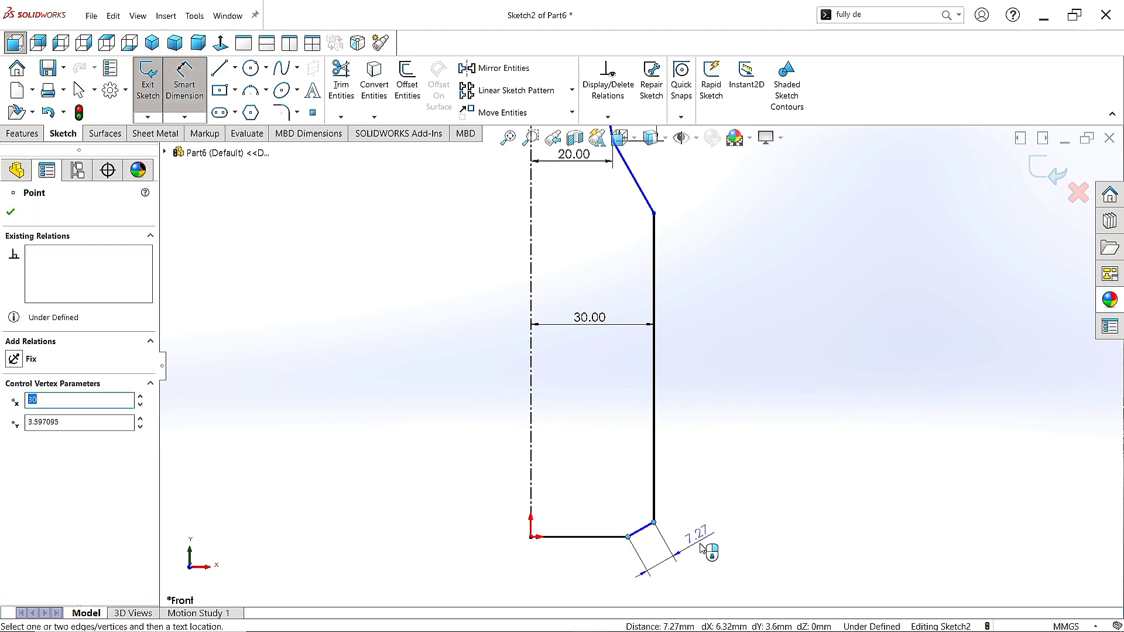
pyautogui.click(710, 539)
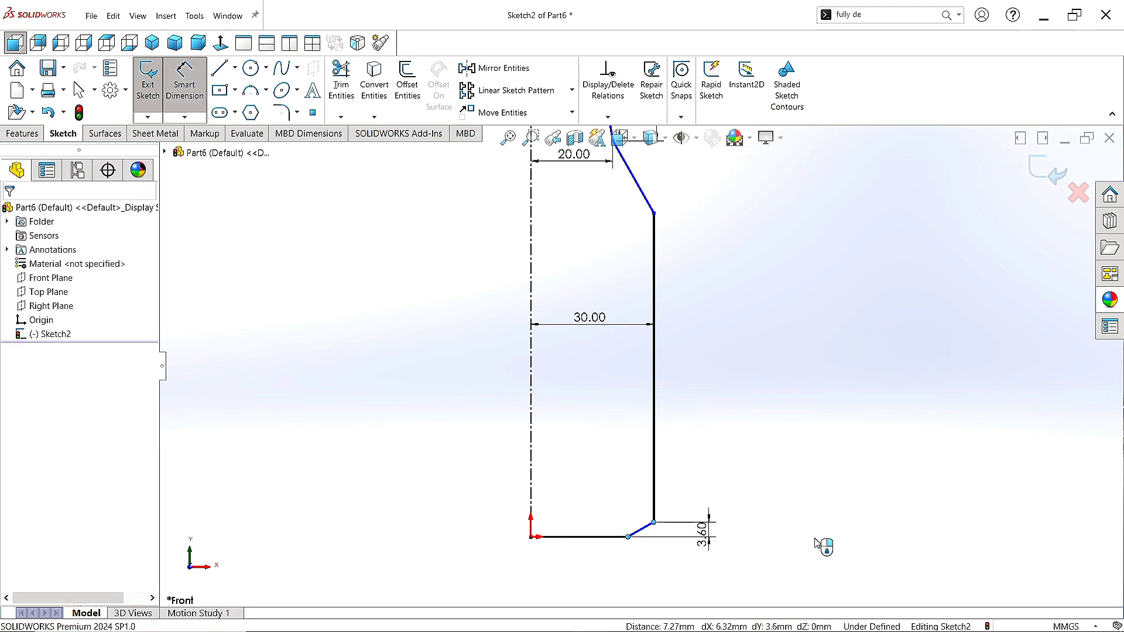
pyautogui.press('Return')
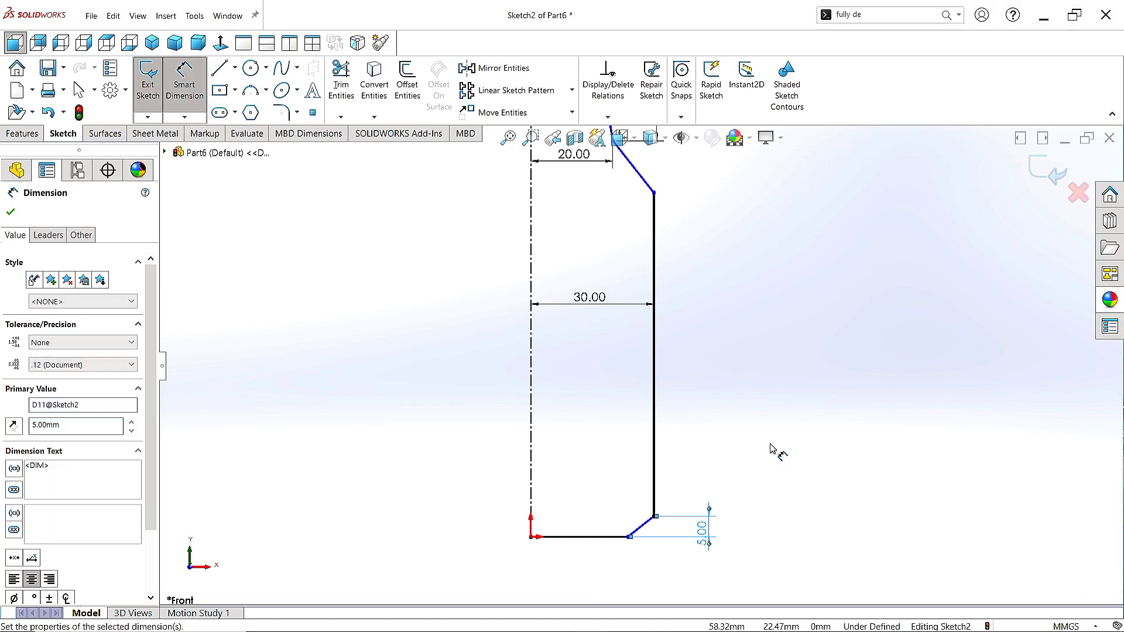
# - Dimension the base line from the origin to its outer endpoint as 25 mm, placing the dimension below the profile
pyautogui.click(531, 537)
pyautogui.click(629, 537)
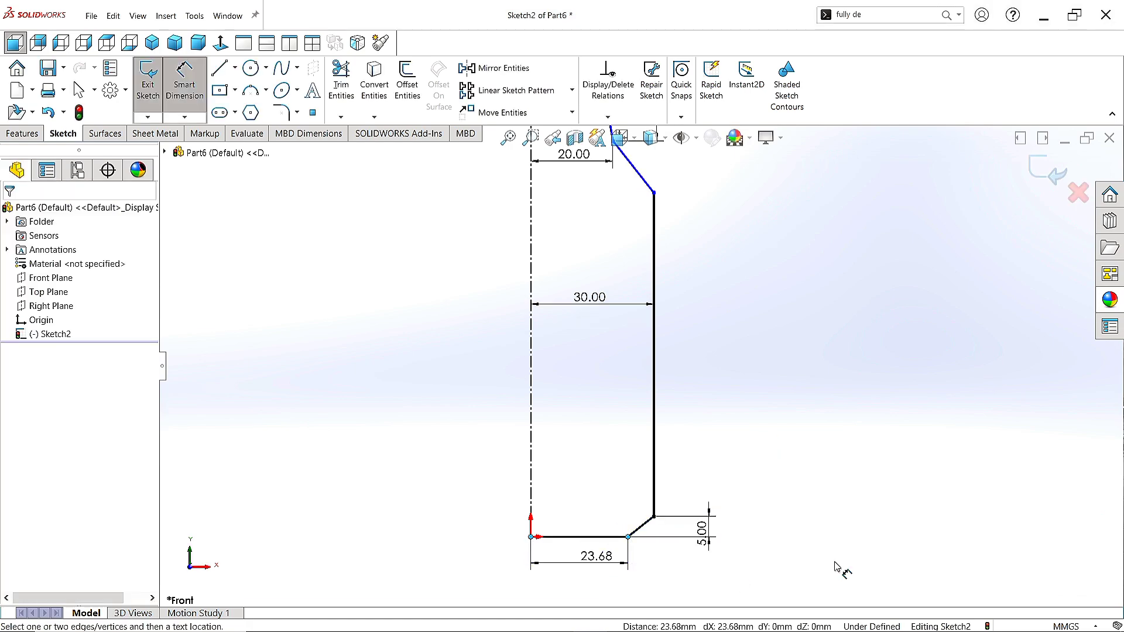
pyautogui.click(842, 563)
pyautogui.write('25')
pyautogui.press('Return')
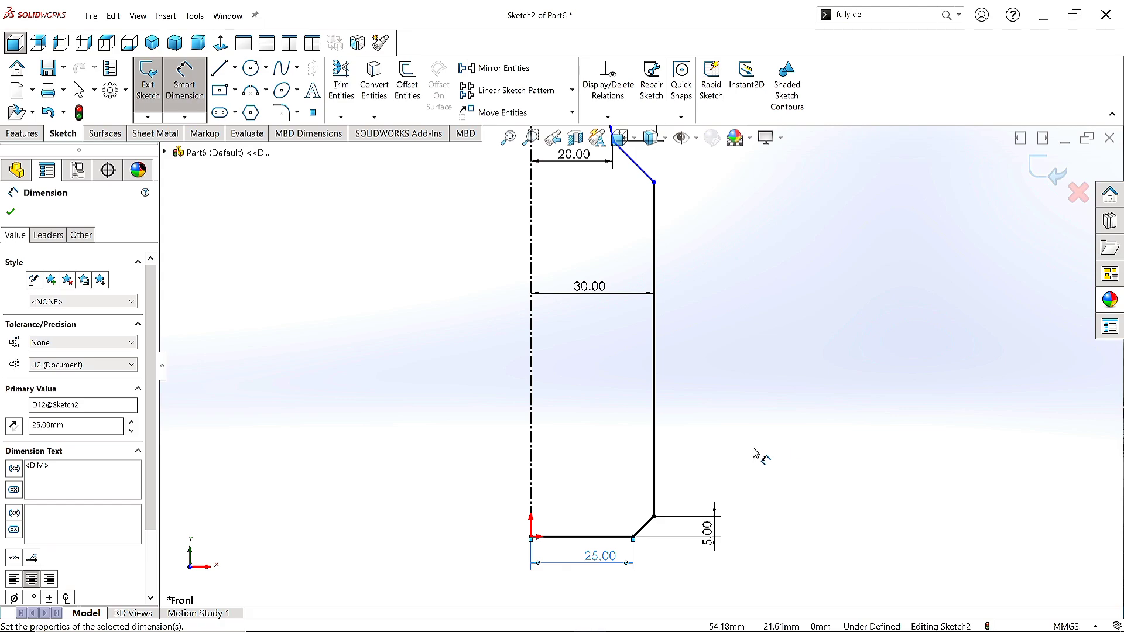
pyautogui.scroll(7, 628, 446)
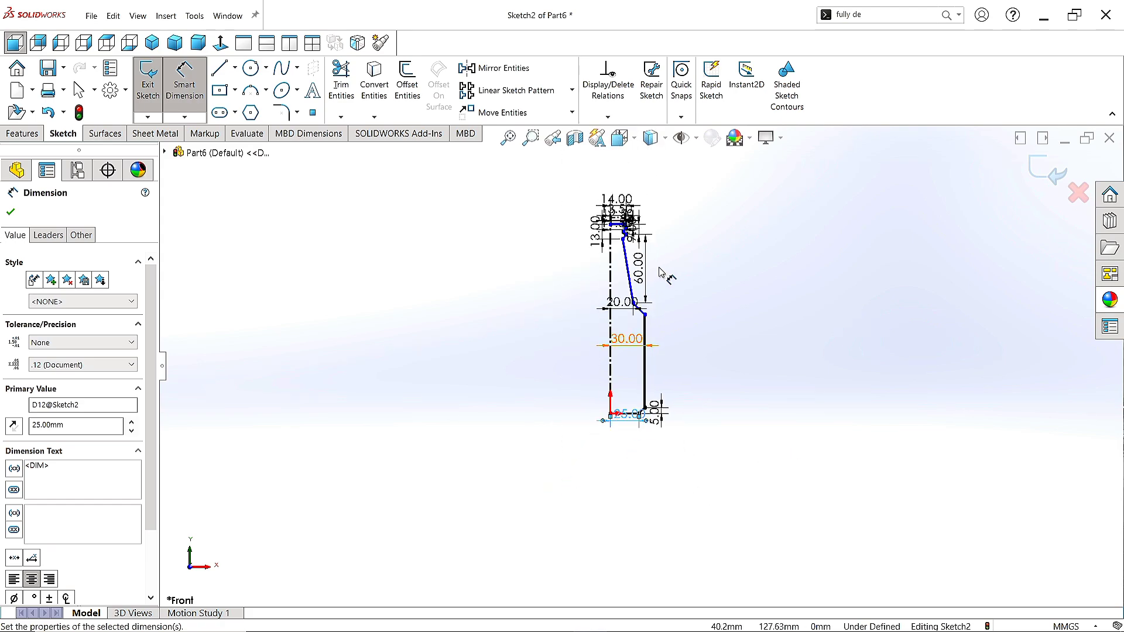
pyautogui.scroll(-4, 647, 246)
pyautogui.scroll(3, 509, 313)
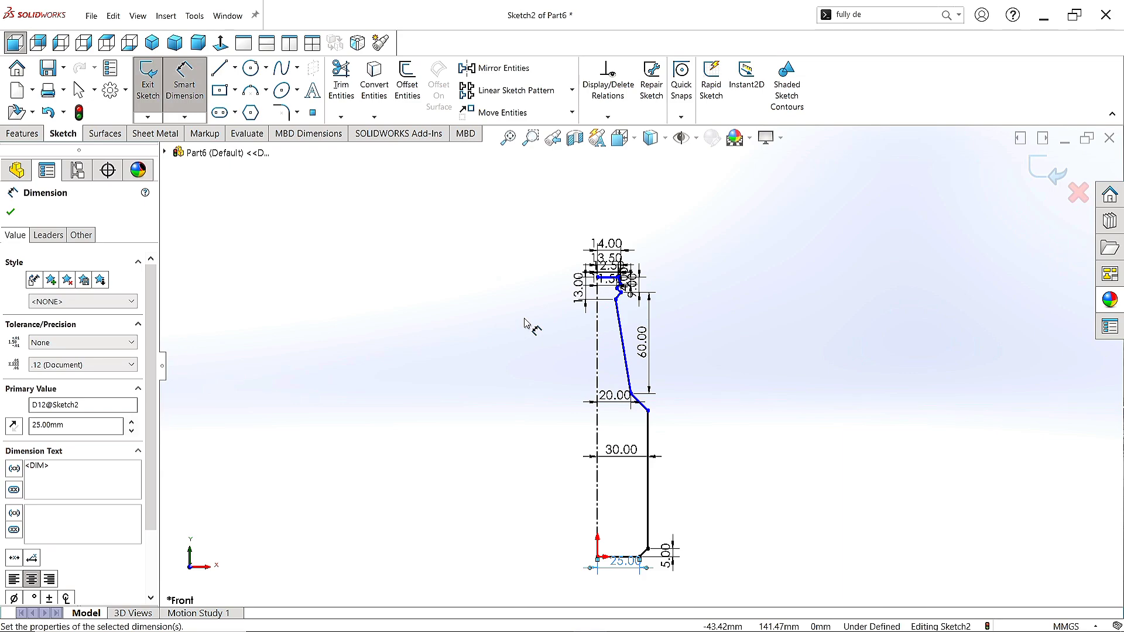
# - Move the 25 mm base dimension farther below the profile and finish dimensioning
pyautogui.scroll(-3, 562, 334)
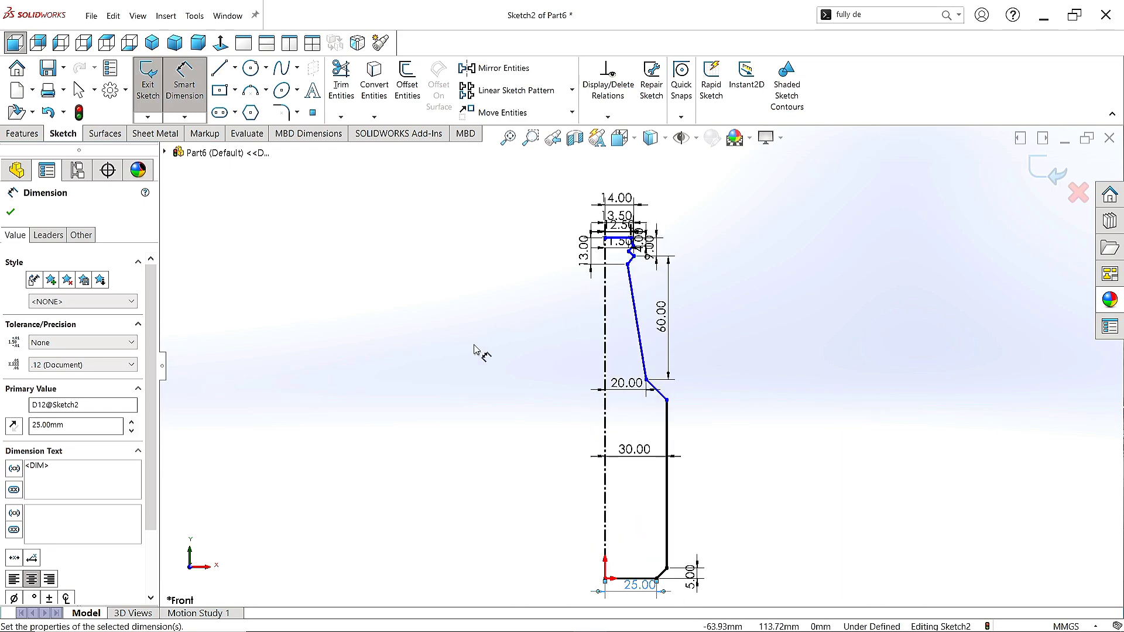
pyautogui.moveTo(638, 585); pyautogui.dragTo(638, 594)
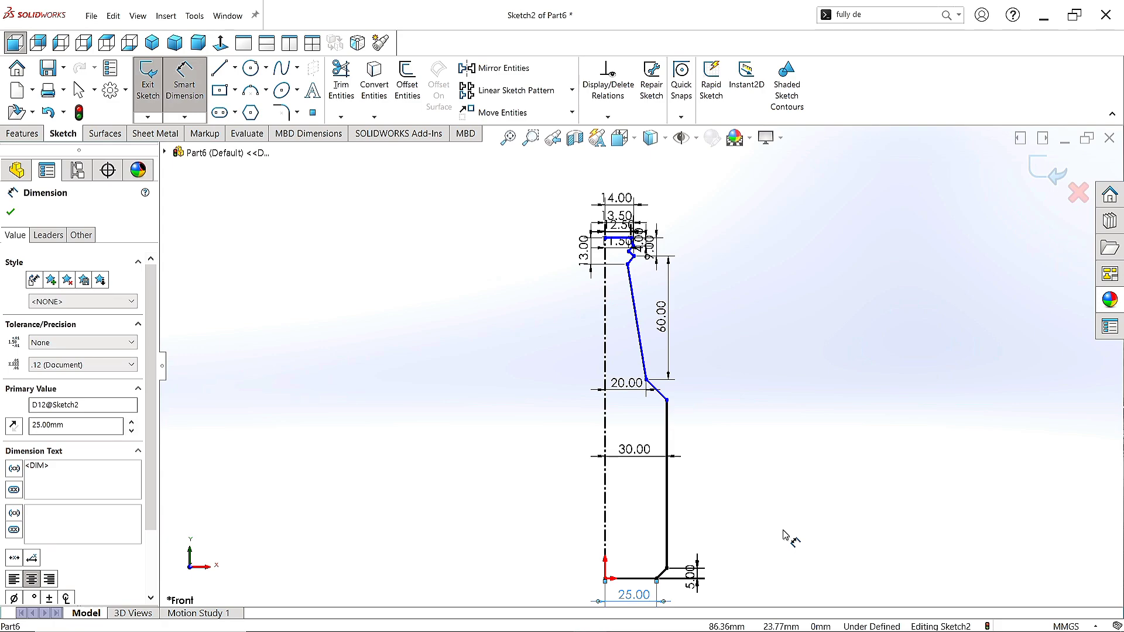
pyautogui.press('Escape')
pyautogui.press('Escape')
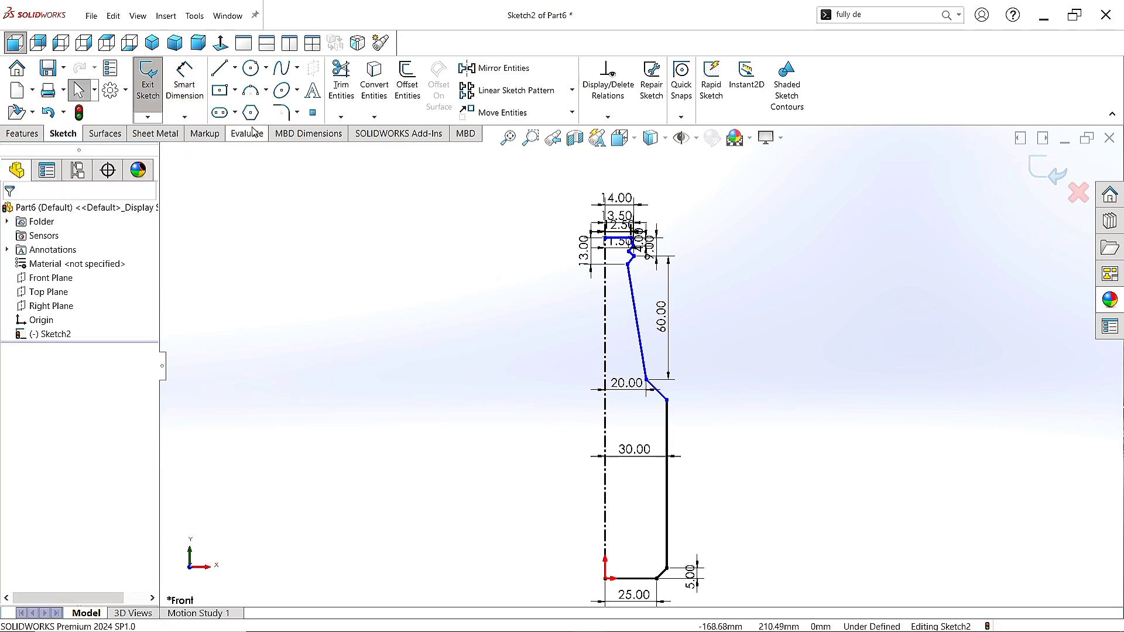
# - Convert the vertical centerline from construction geometry into a regular solid sketch line
pyautogui.click(606, 359)
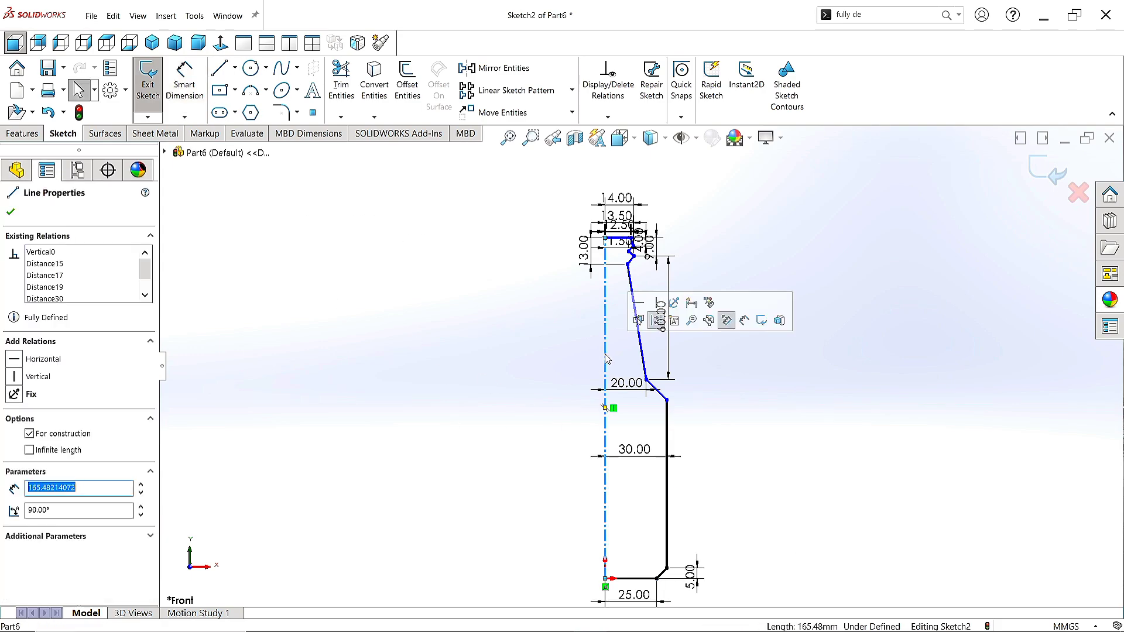
pyautogui.click(656, 320)
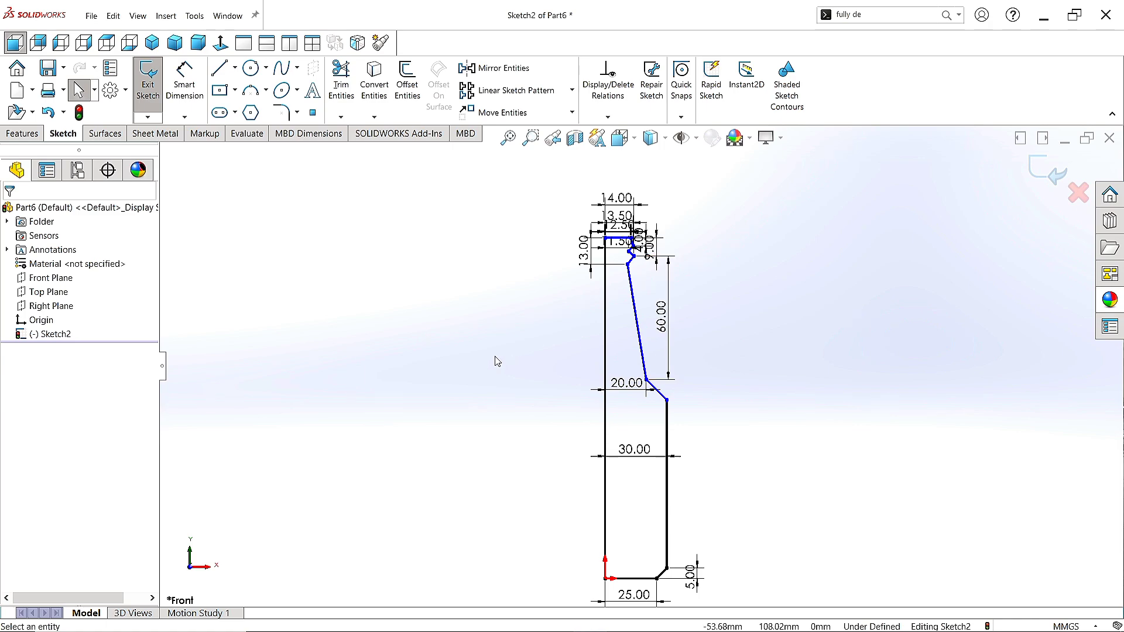
# - Add an angle dimension between the vertical axis line and the long sloped neck line, accepting the proposed value
pyautogui.click(184, 83)
pyautogui.click(605, 342)
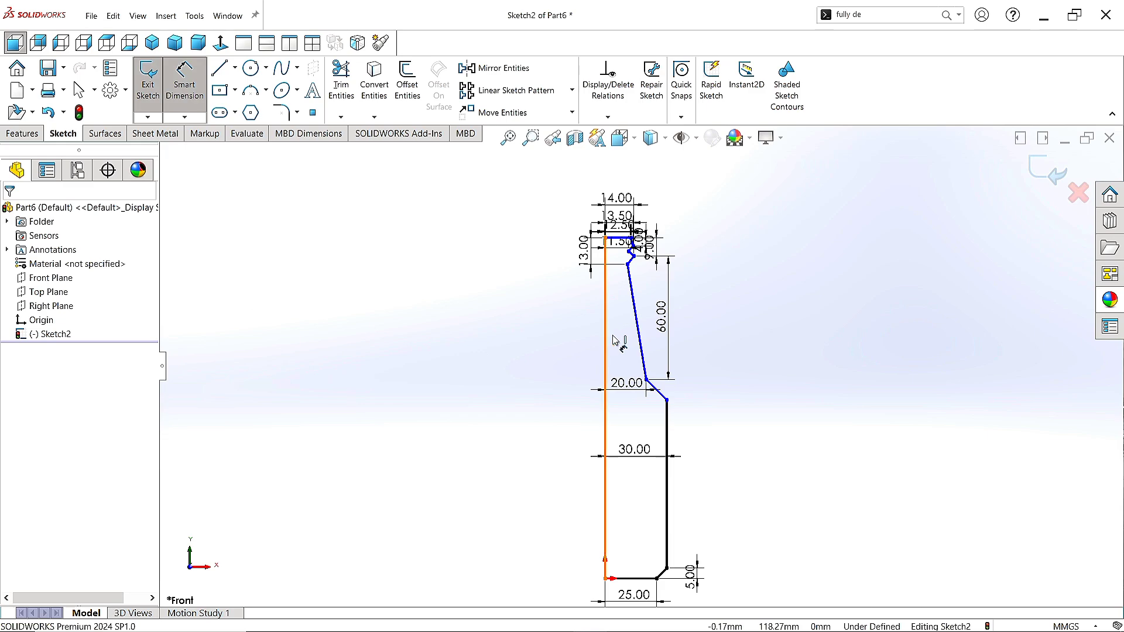
pyautogui.click(641, 338)
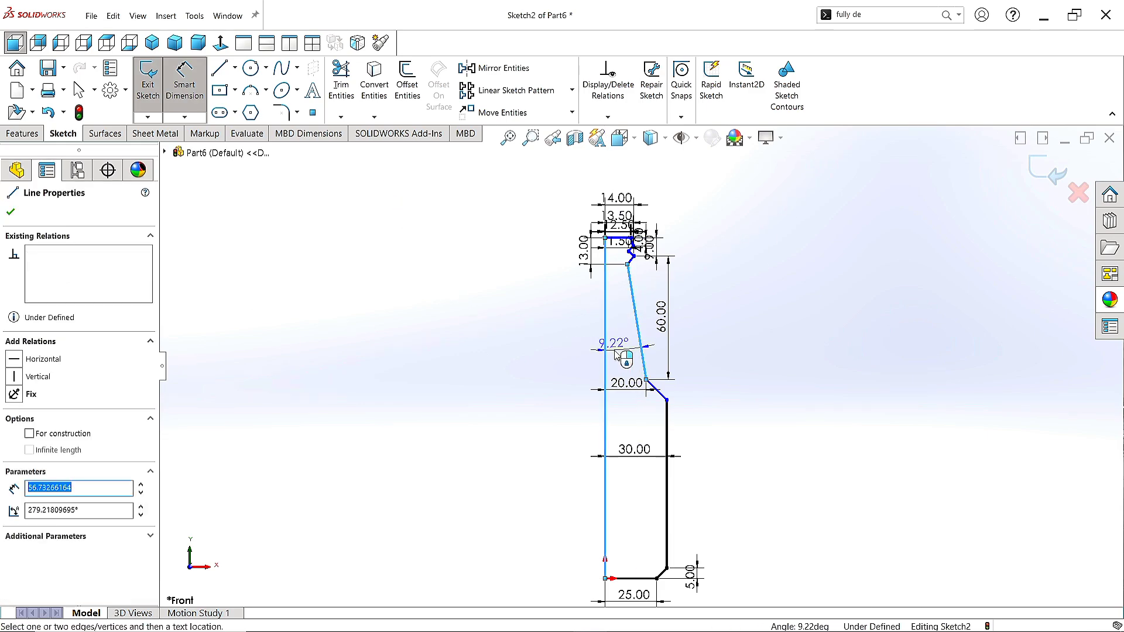
pyautogui.click(616, 354)
pyautogui.press('Return')
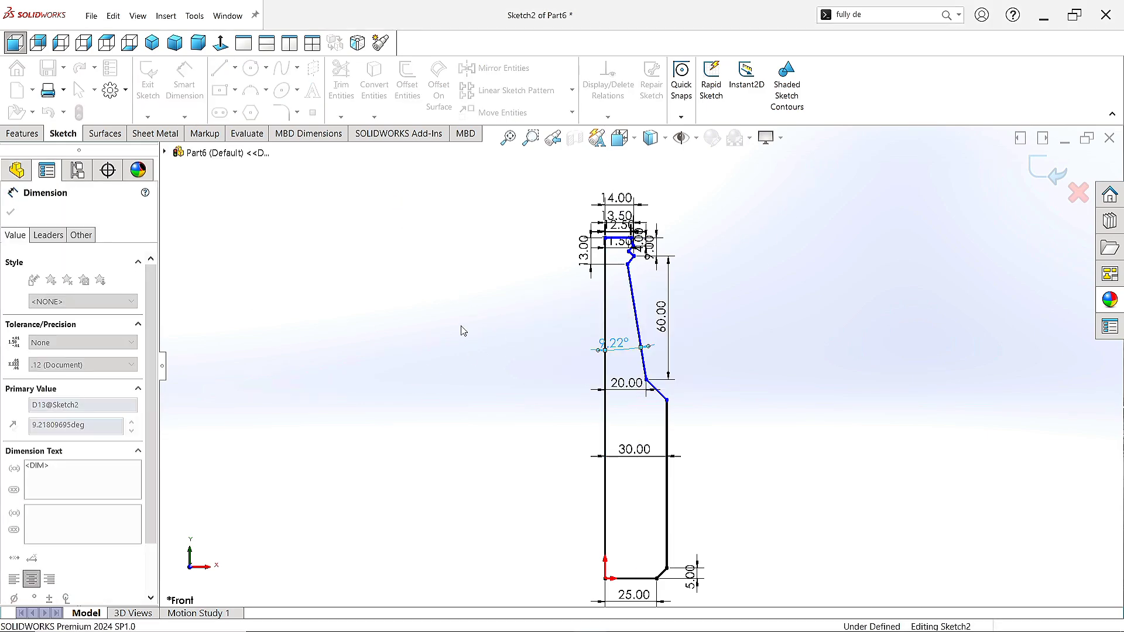
pyautogui.click(463, 330)
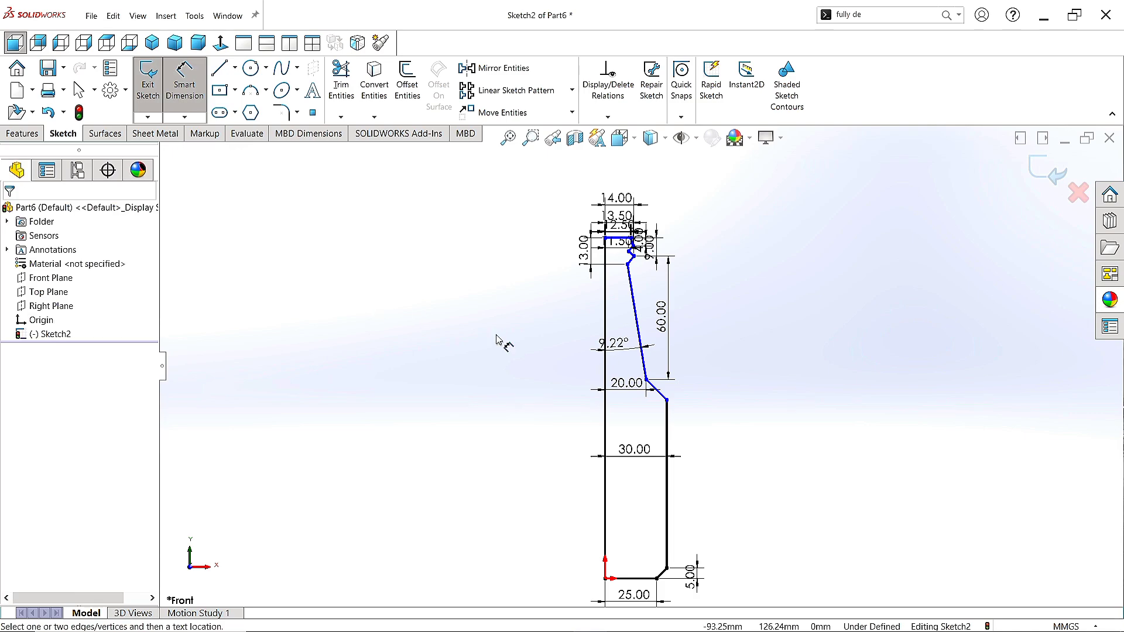
pyautogui.click(612, 343)
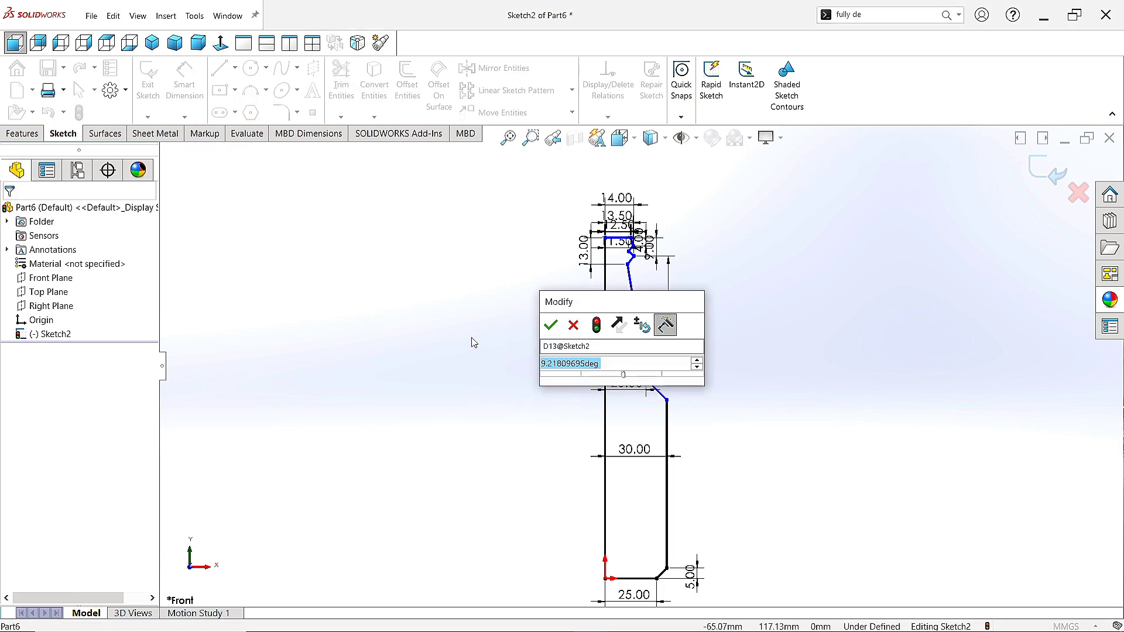
pyautogui.click(550, 325)
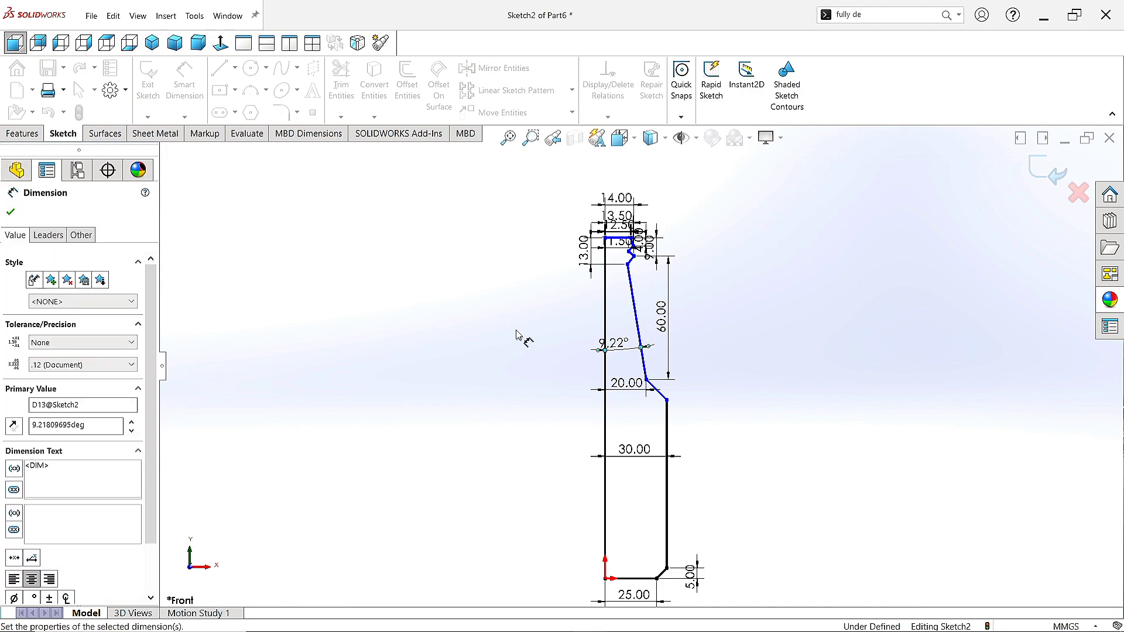
# - Dimension the outer vertical side line between its two endpoints as 110 mm, placing the dimension outside the profile
pyautogui.click(673, 359)
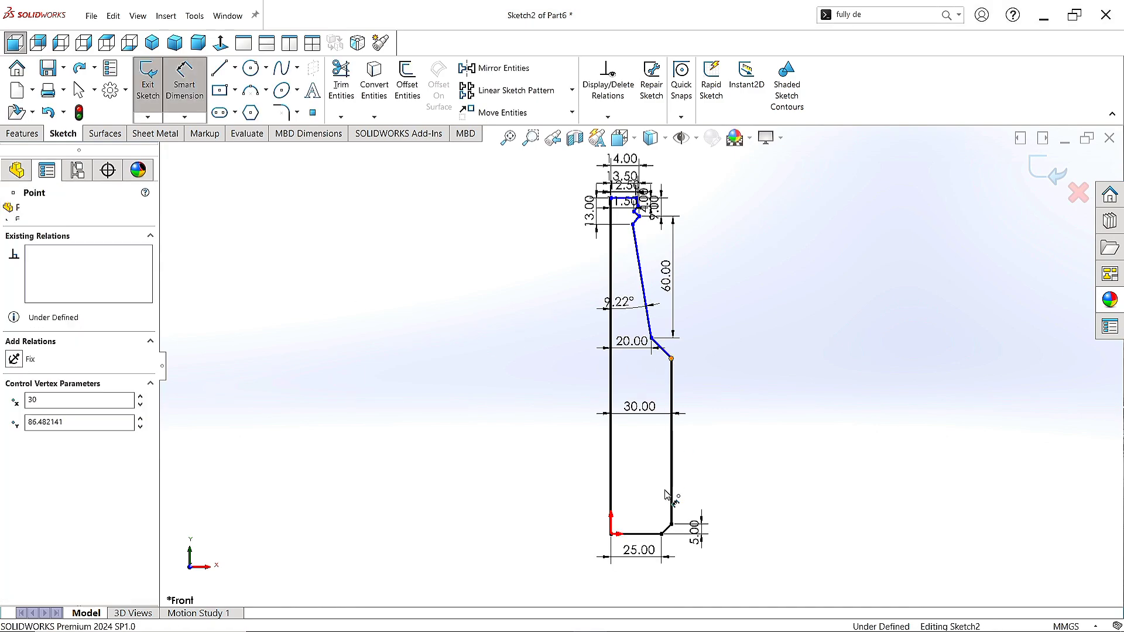
pyautogui.click(671, 524)
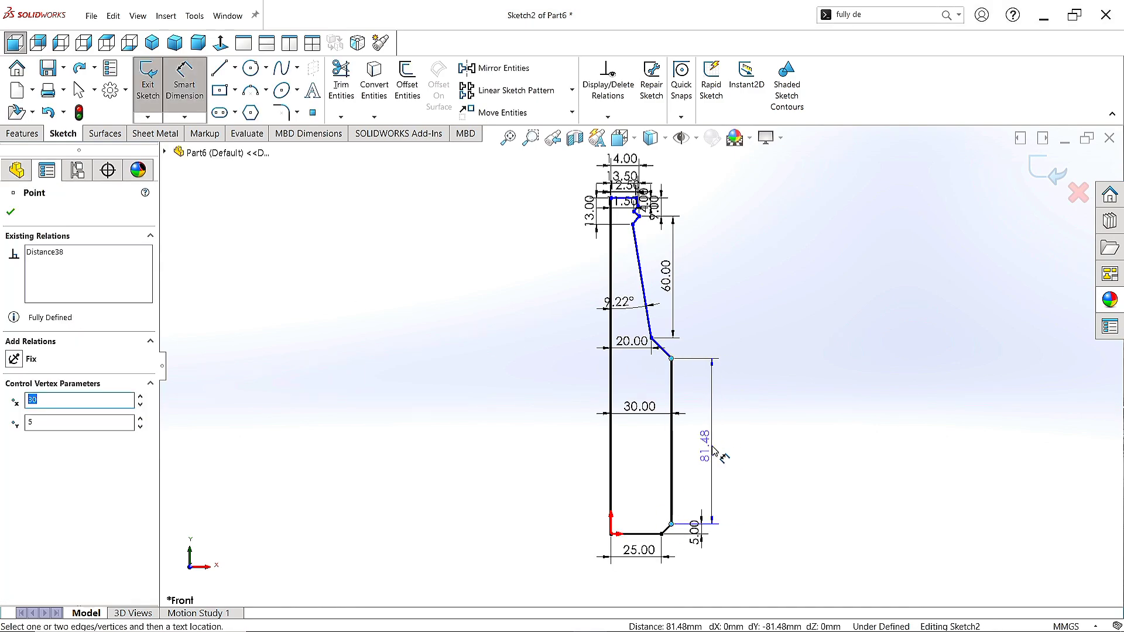
pyautogui.click(711, 452)
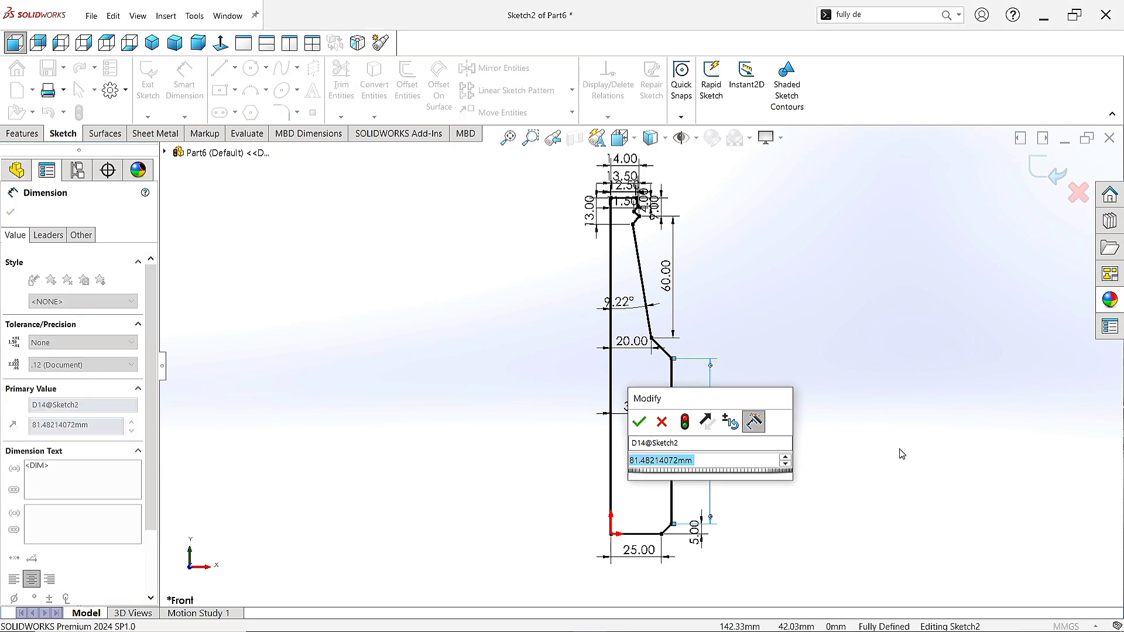
pyautogui.write('110')
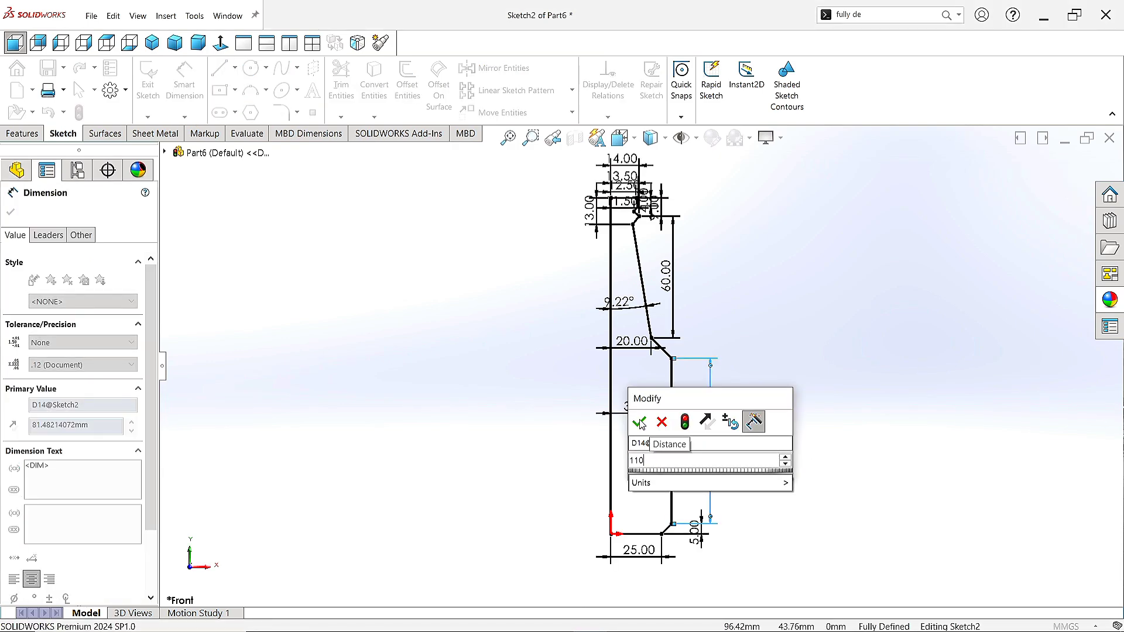
pyautogui.click(639, 421)
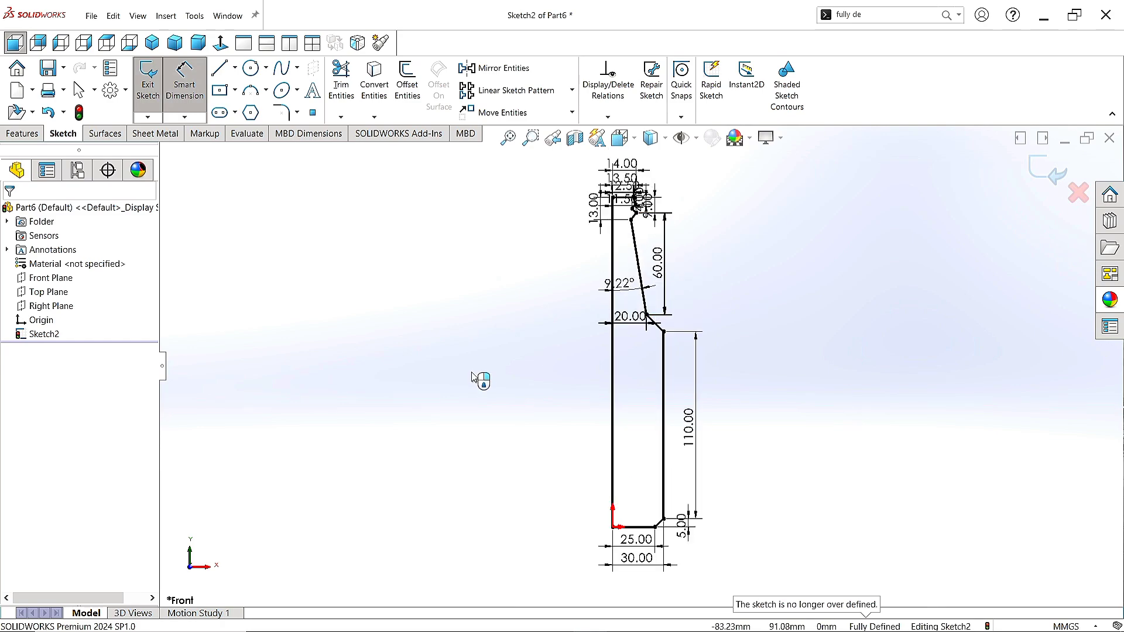
# - Revolve the closed profile region about the vertical axis line into a solid bottle body
pyautogui.click(22, 134)
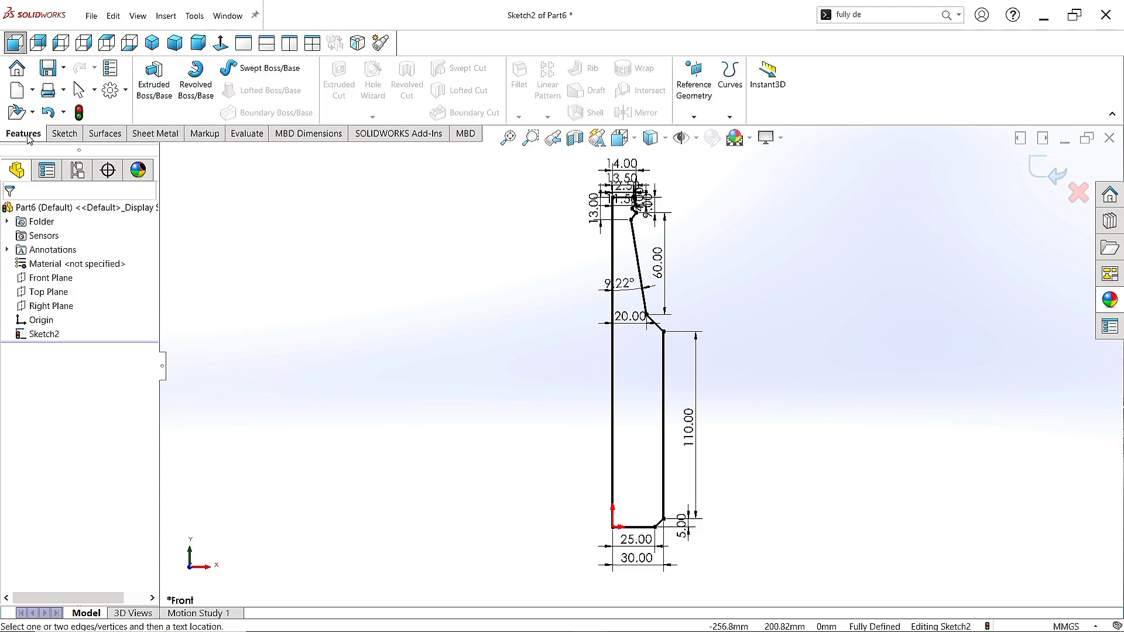
pyautogui.click(194, 88)
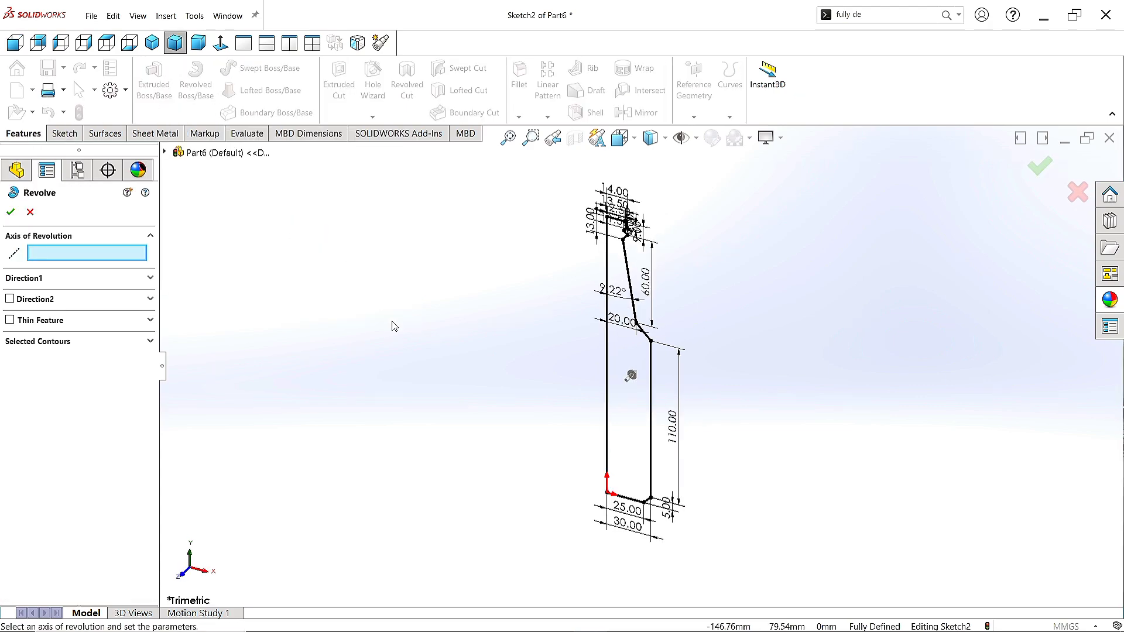
pyautogui.click(150, 341)
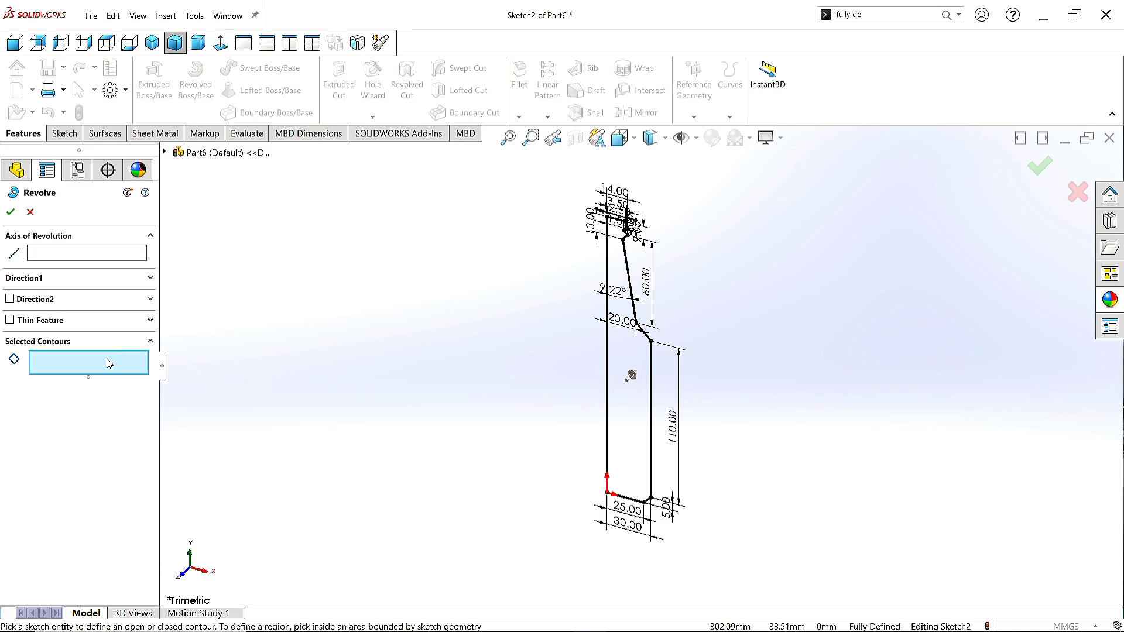
pyautogui.click(623, 366)
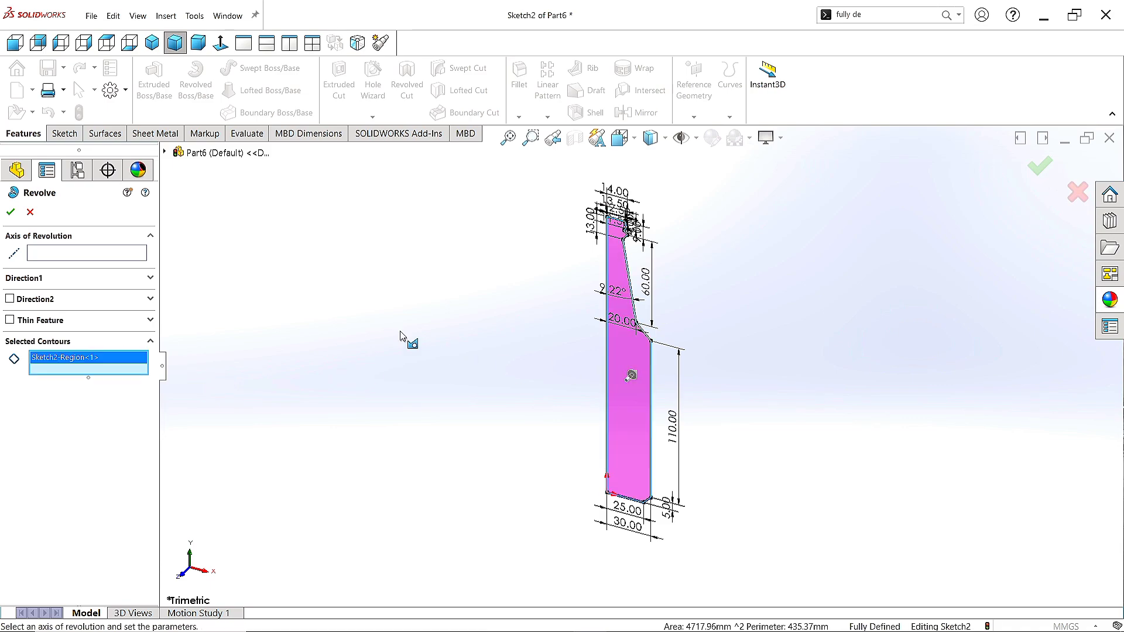
pyautogui.click(140, 255)
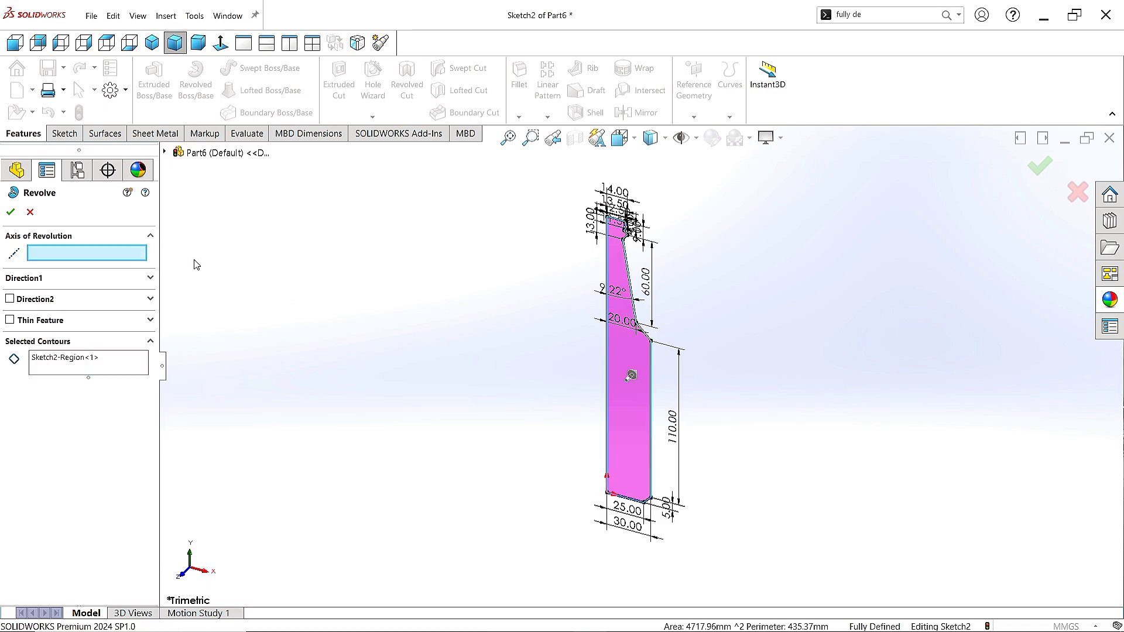
pyautogui.click(606, 350)
pyautogui.click(11, 212)
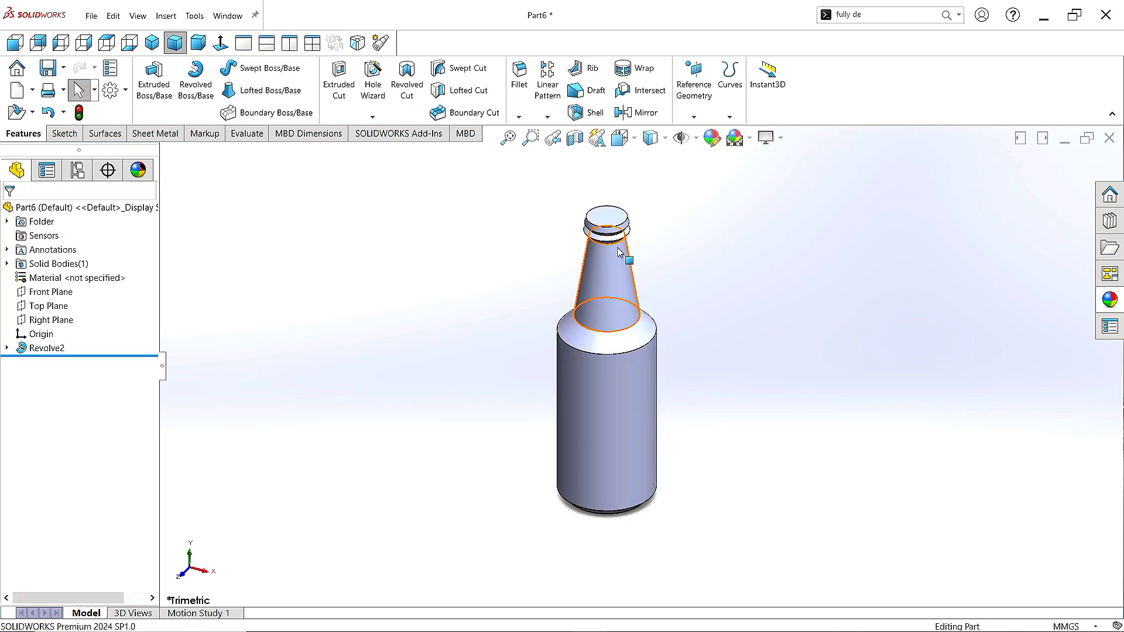
# - Shell the bottle with a 4 mm wall thickness, removing the top face of the mouth
pyautogui.scroll(-2, 605, 266)
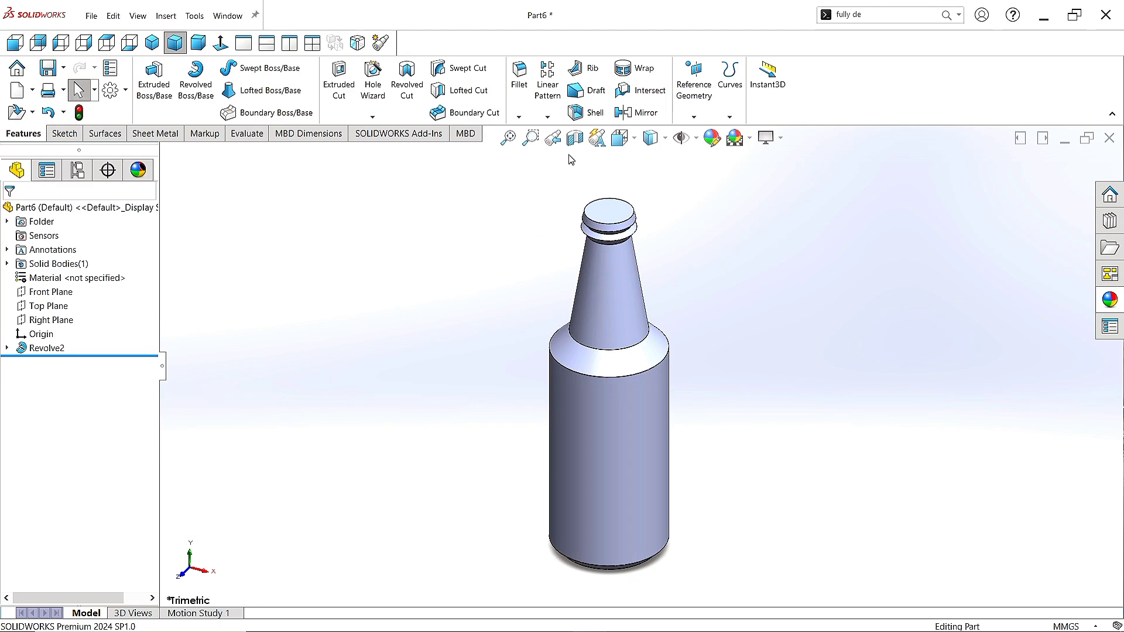
pyautogui.click(587, 112)
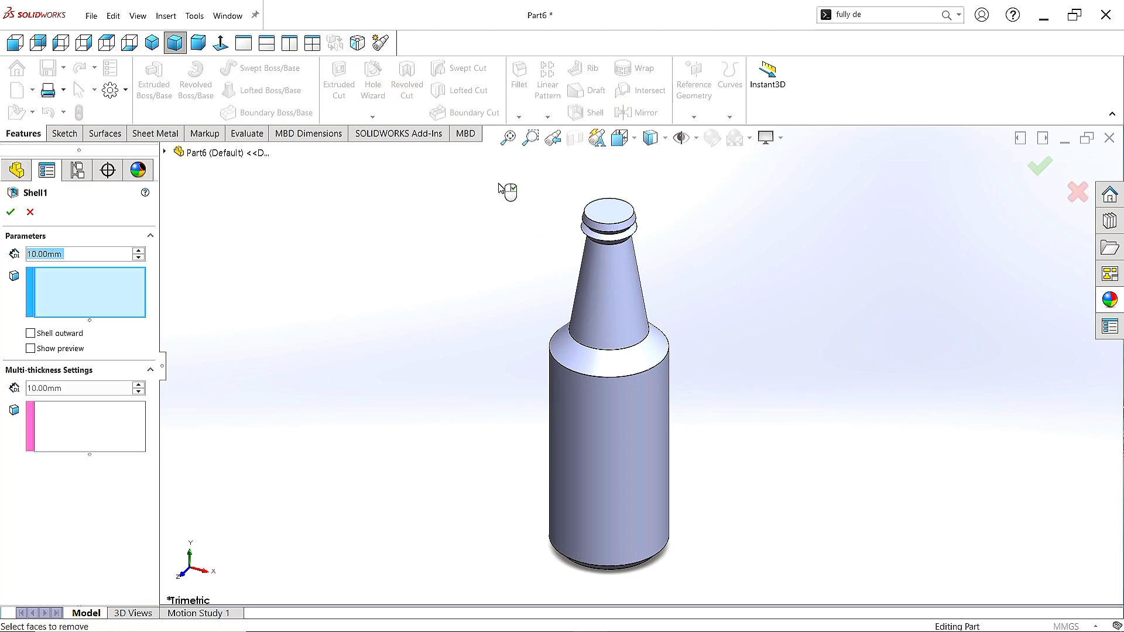
pyautogui.click(615, 217)
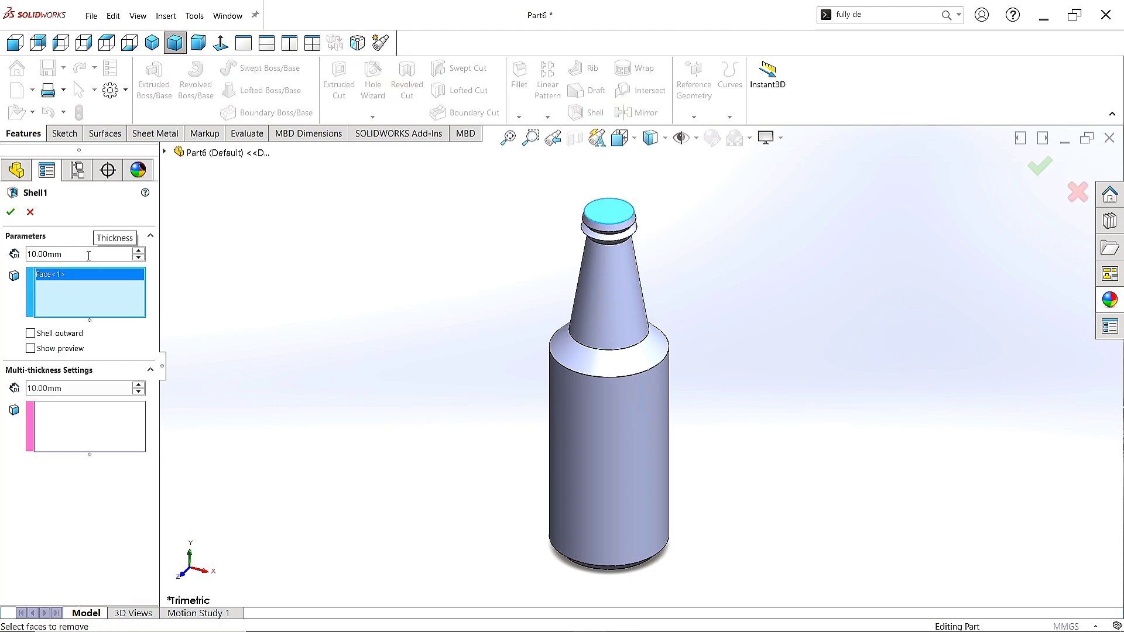
pyautogui.write('4')
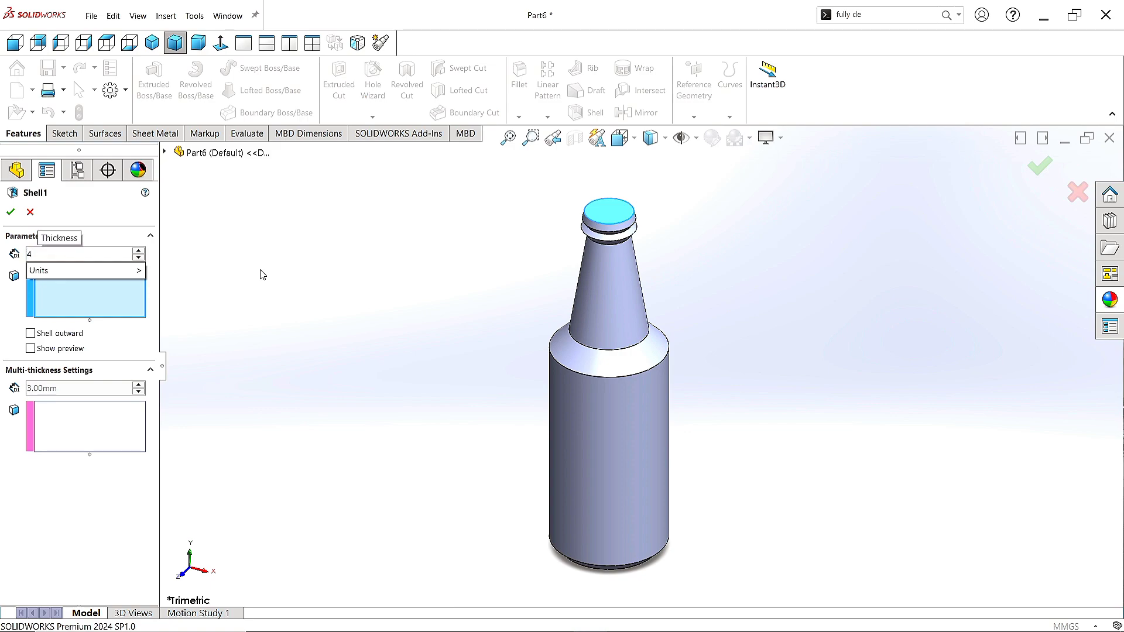
pyautogui.click(11, 213)
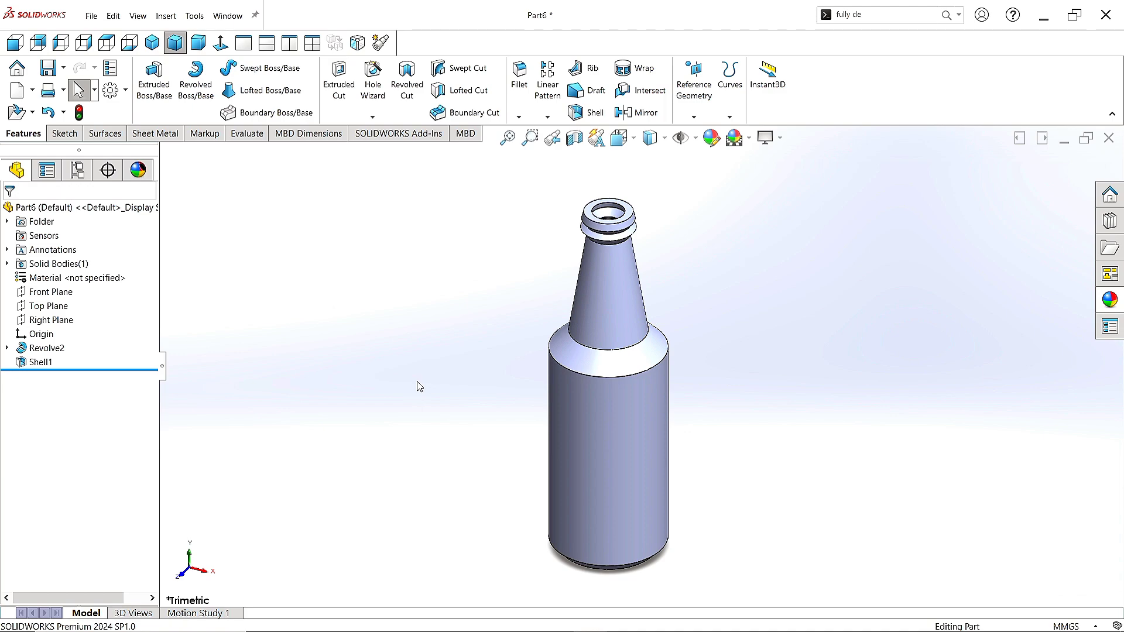
# - Fillet the outer shoulder edge, where the cylindrical body meets the sloped shoulder, with a 20 mm radius
pyautogui.click(623, 381)
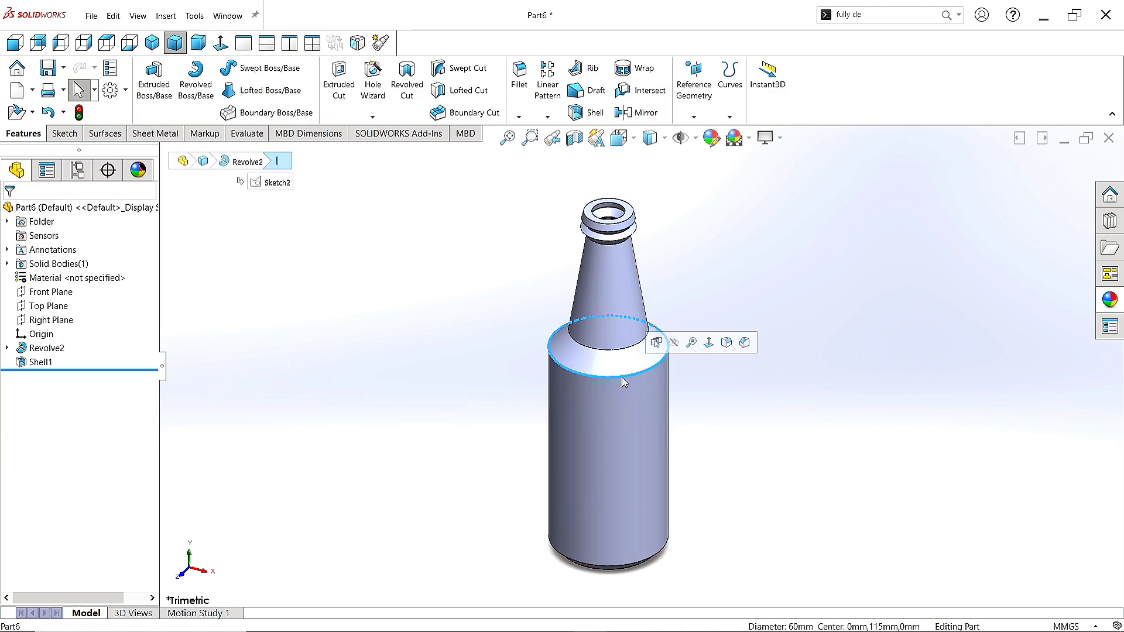
pyautogui.press('f')
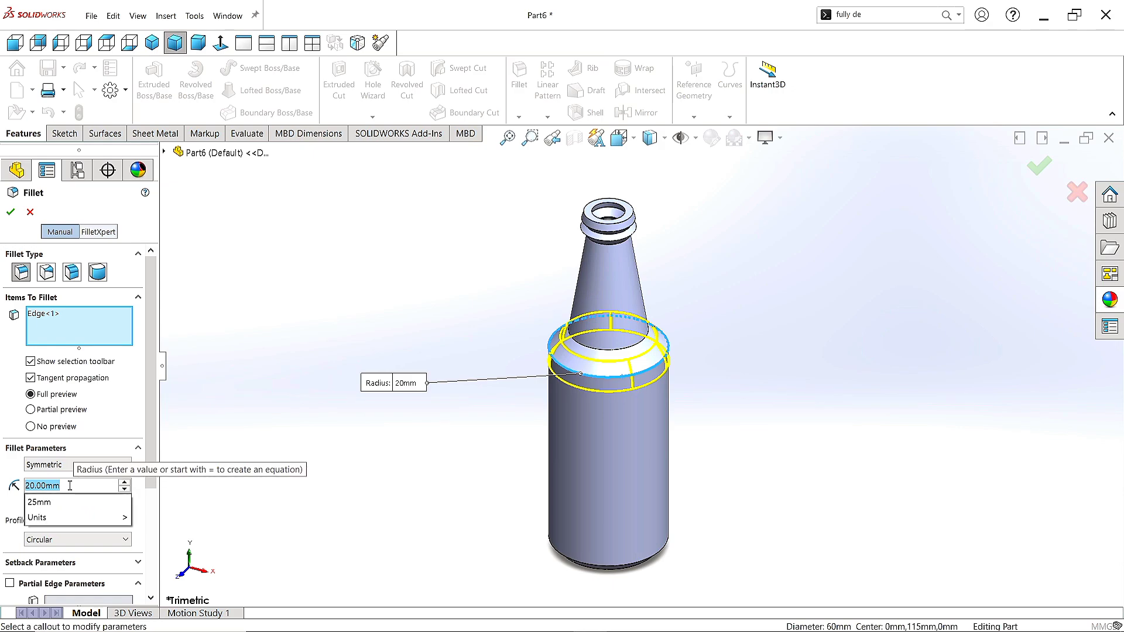
pyautogui.write('20')
pyautogui.press('Return')
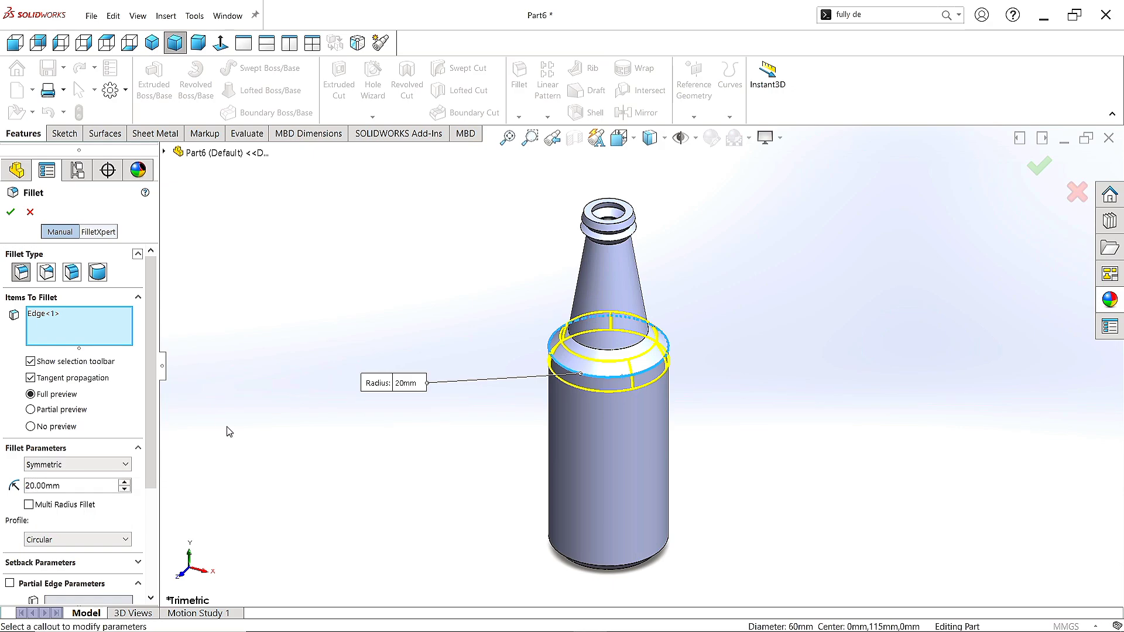
pyautogui.click(10, 213)
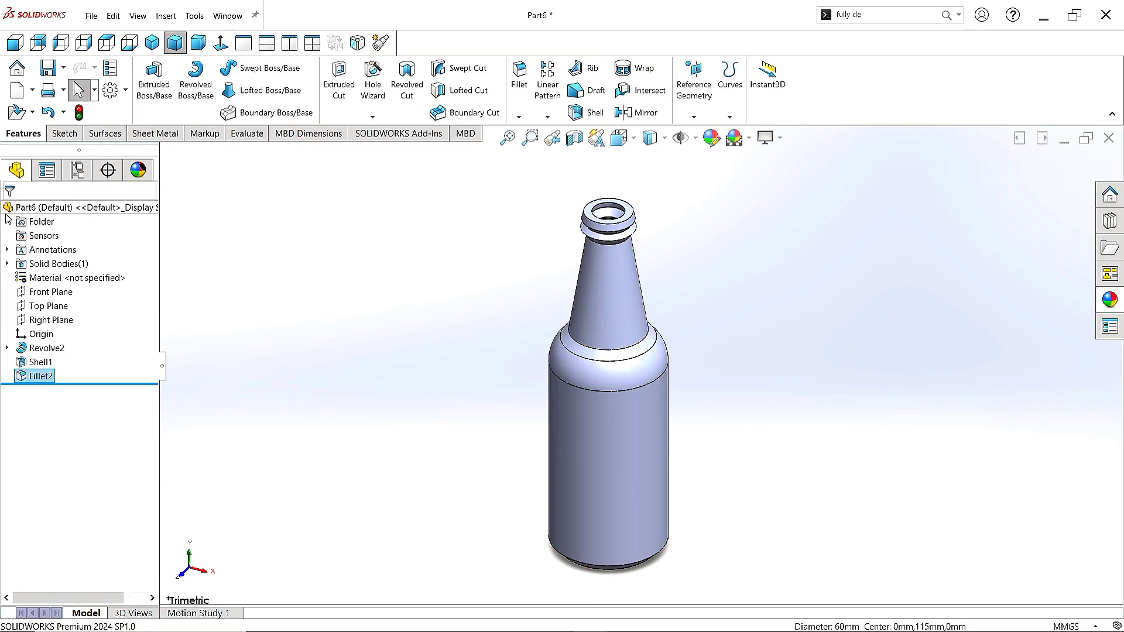
# - Fillet the edge between the shoulder and the base of the neck with a 20 mm radius
pyautogui.click(570, 339)
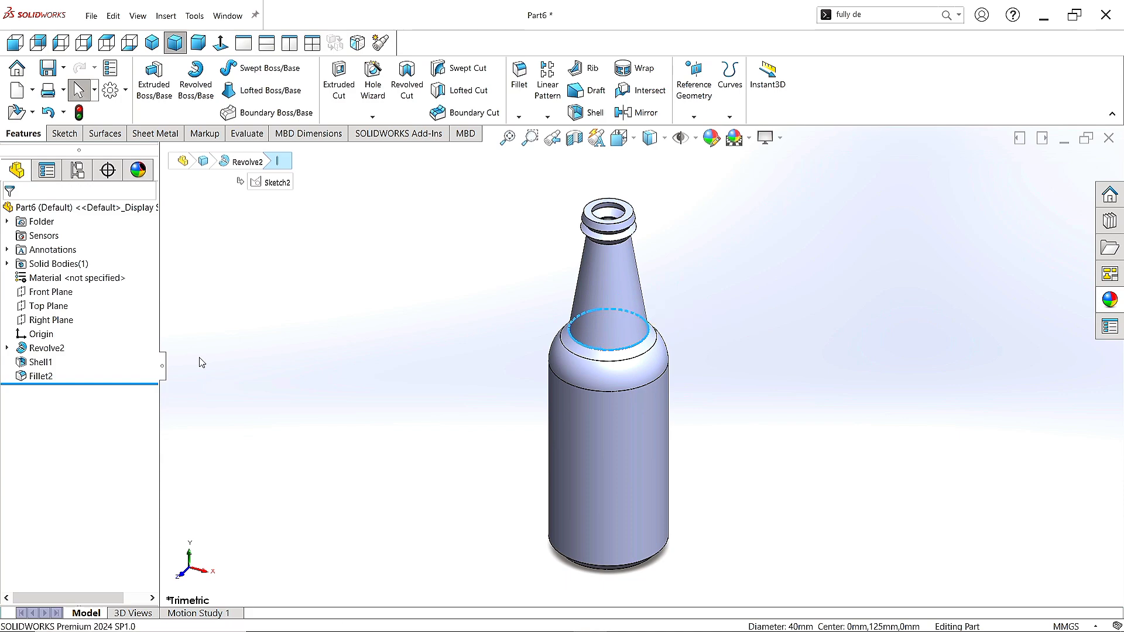
pyautogui.press('Return')
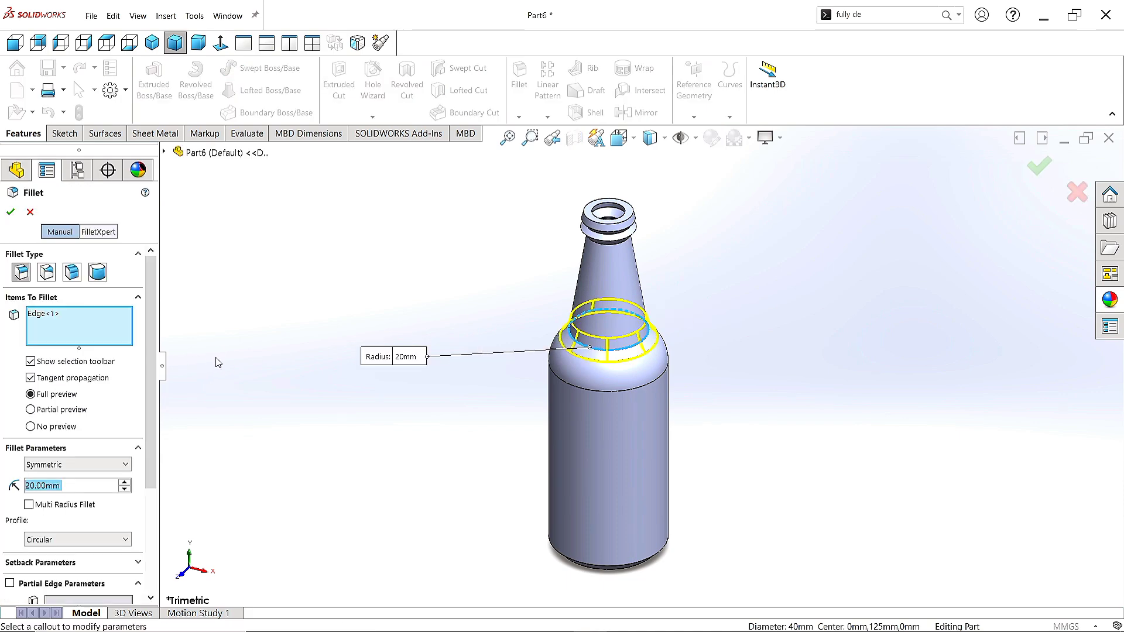
pyautogui.click(15, 215)
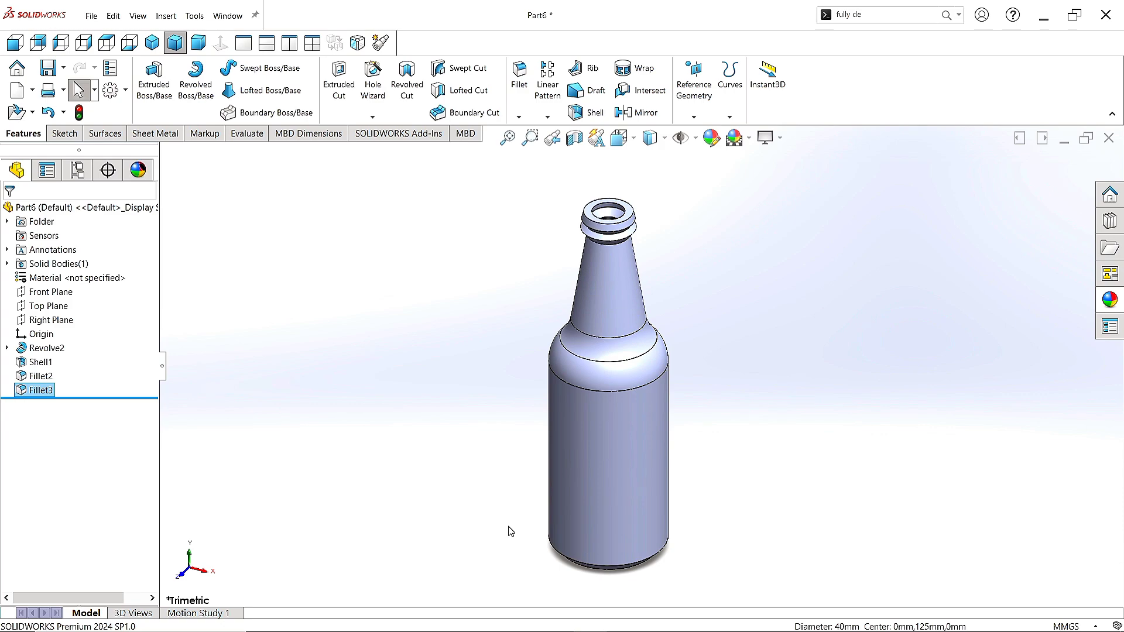
# - Fillet the edge around the bottle's flat bottom face with a 10 mm radius
pyautogui.moveTo(509, 531); pyautogui.dragTo(578, 497, button='middle')
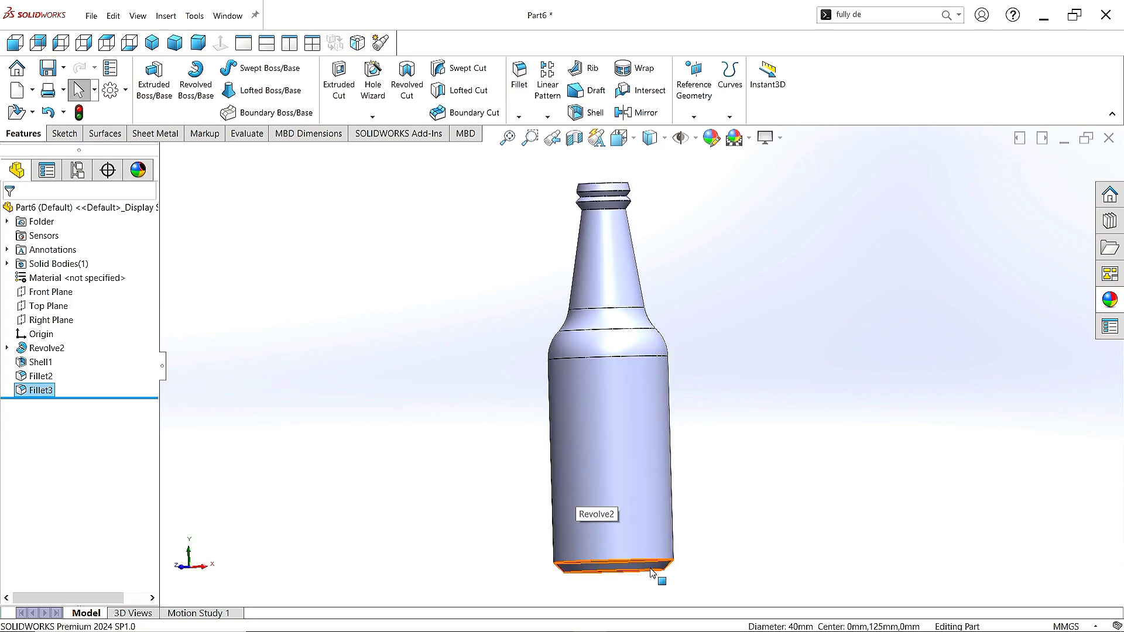
pyautogui.moveTo(647, 582)
pyautogui.mouseDown(button='middle')
pyautogui.moveTo(713, 550)
pyautogui.moveTo(609, 539)
pyautogui.mouseUp(button='middle')
pyautogui.click(609, 539)
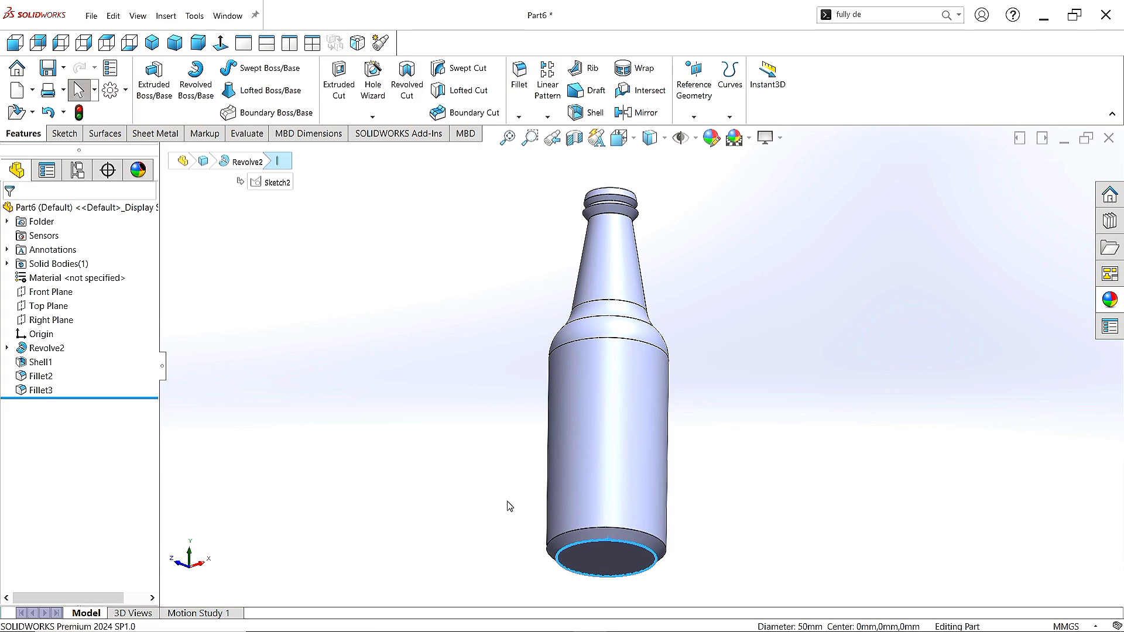
pyautogui.press('f')
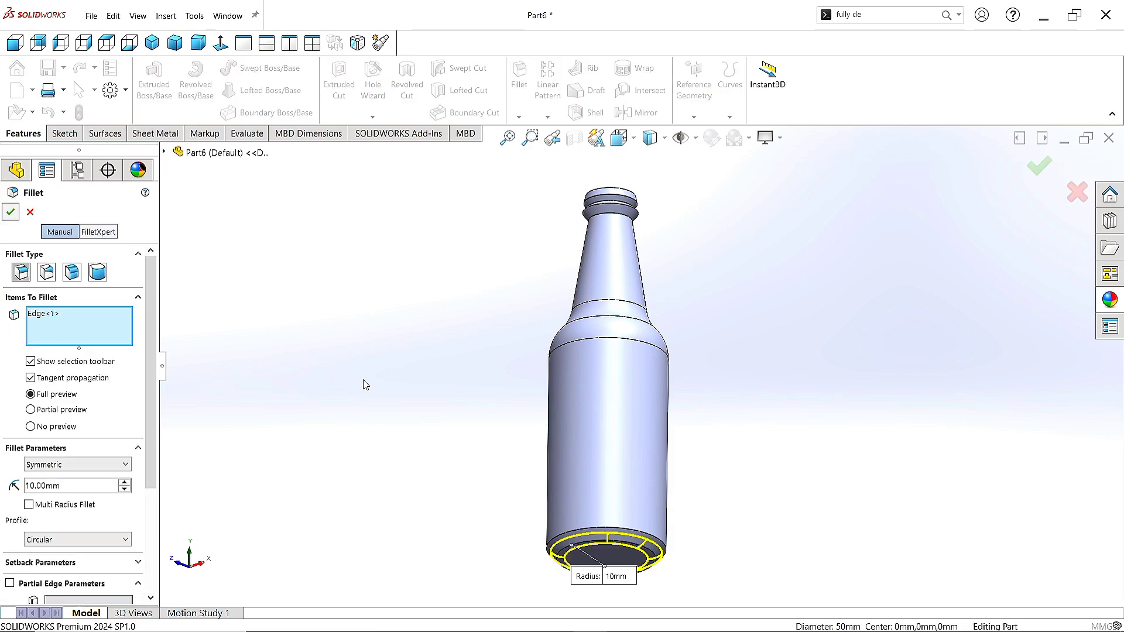
pyautogui.press('Return')
# - Fillet the lower edge of the cylindrical body, where it meets the base chamfer, with a 10 mm radius
pyautogui.click(622, 527)
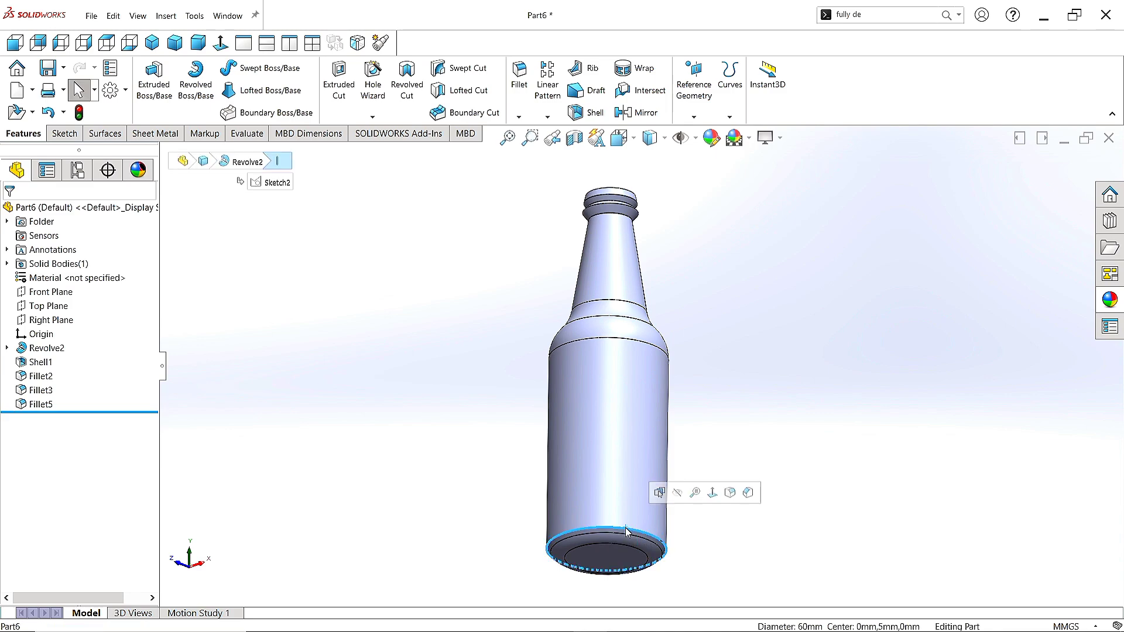
pyautogui.press('f')
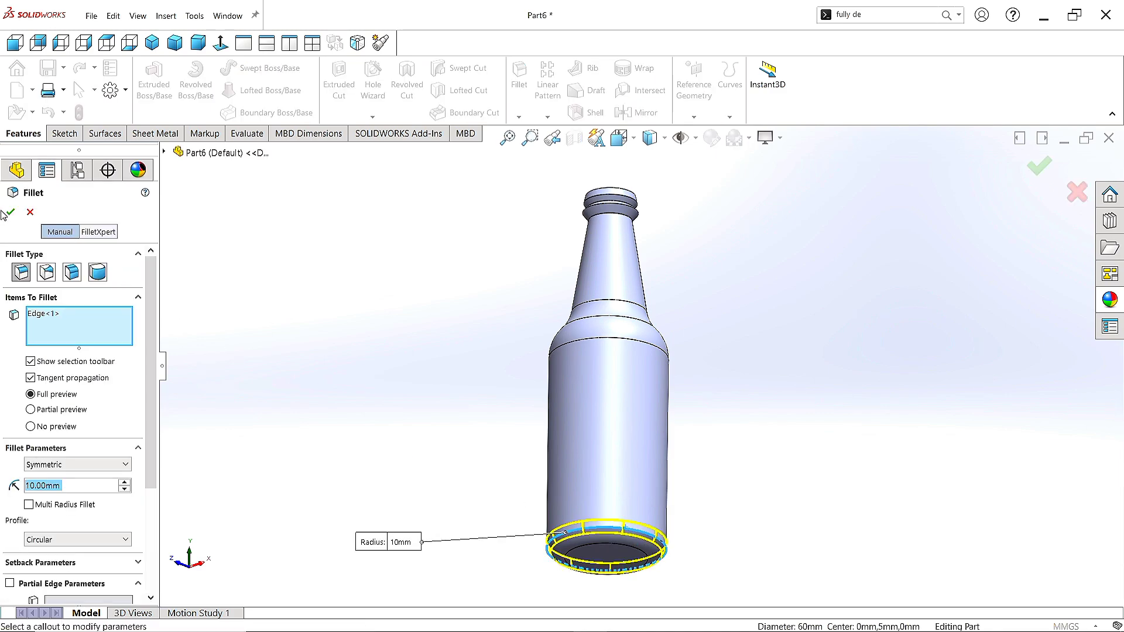
pyautogui.click(10, 212)
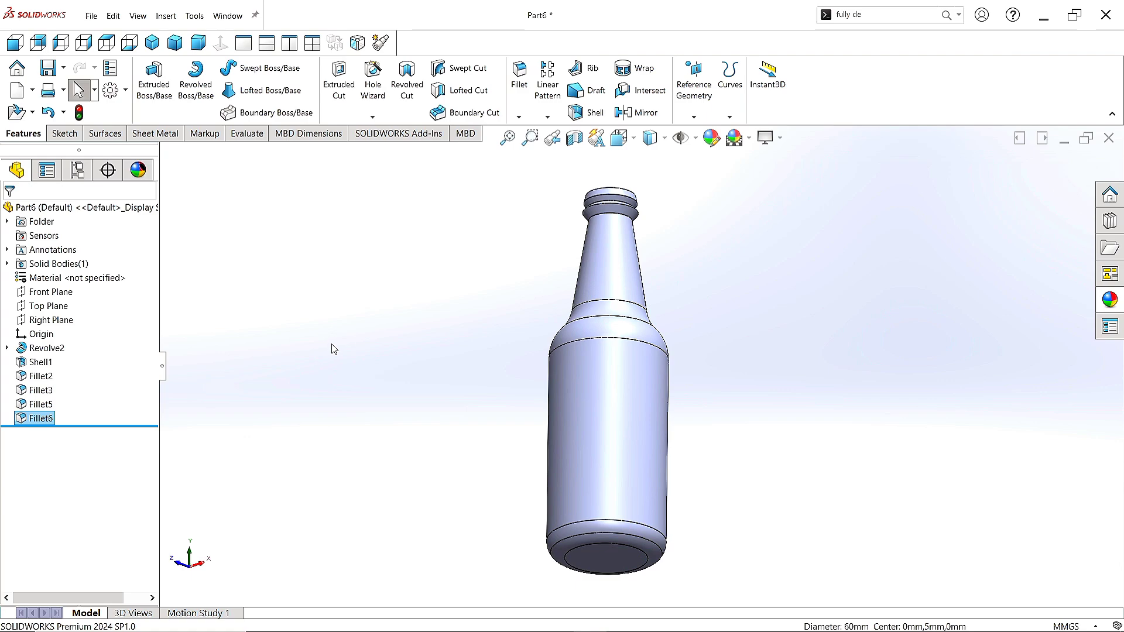
# - Fillet the rim, outer ring and inner edges of the bottle mouth together with a 1 mm radius
pyautogui.moveTo(546, 228); pyautogui.dragTo(511, 382, button='middle')
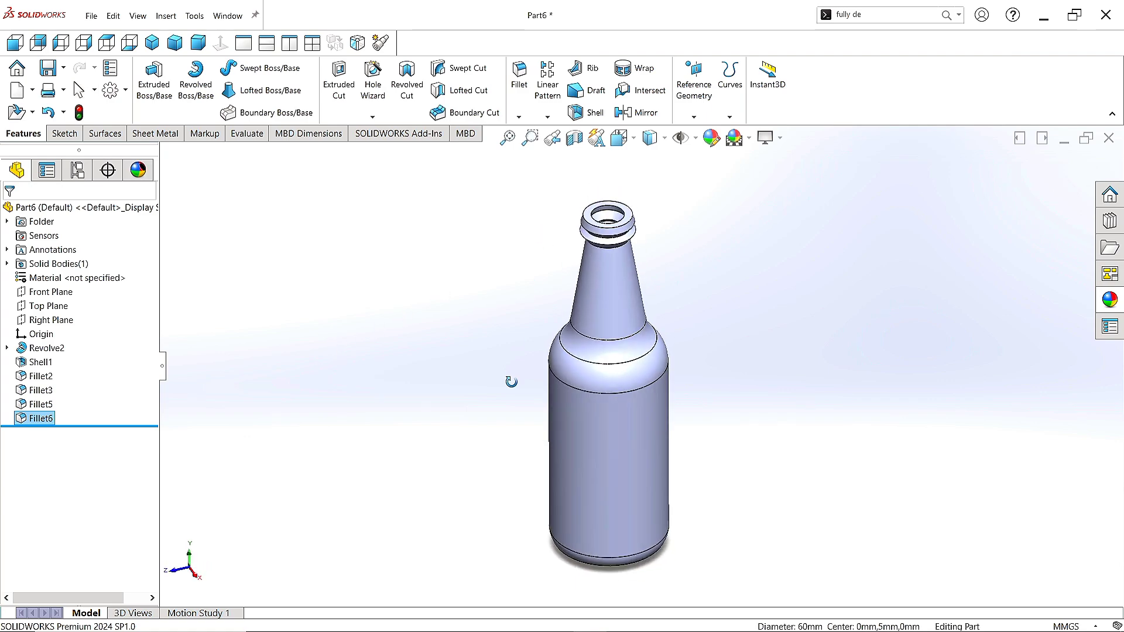
pyautogui.hotkey('ctrl', '7')
pyautogui.scroll(-2, 665, 217)
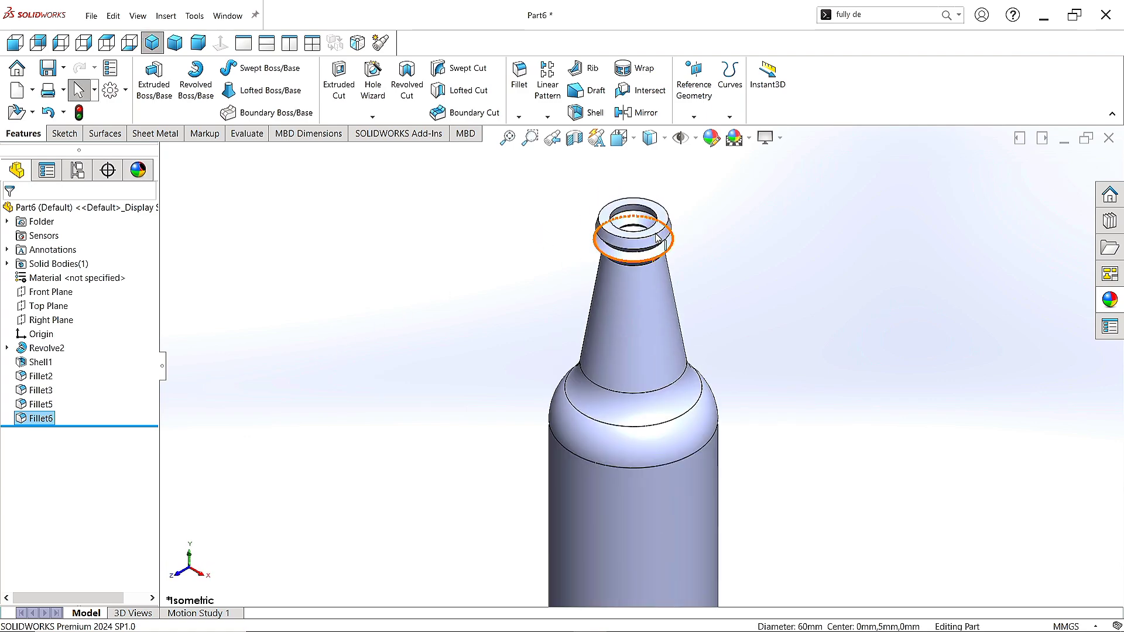
pyautogui.click(519, 74)
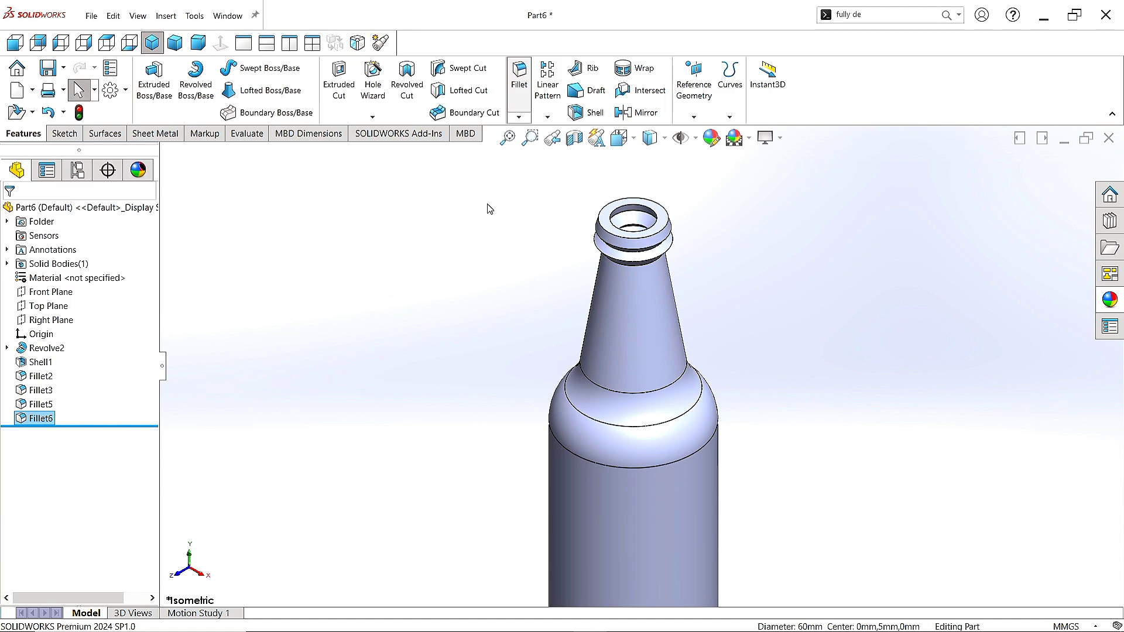
pyautogui.click(649, 236)
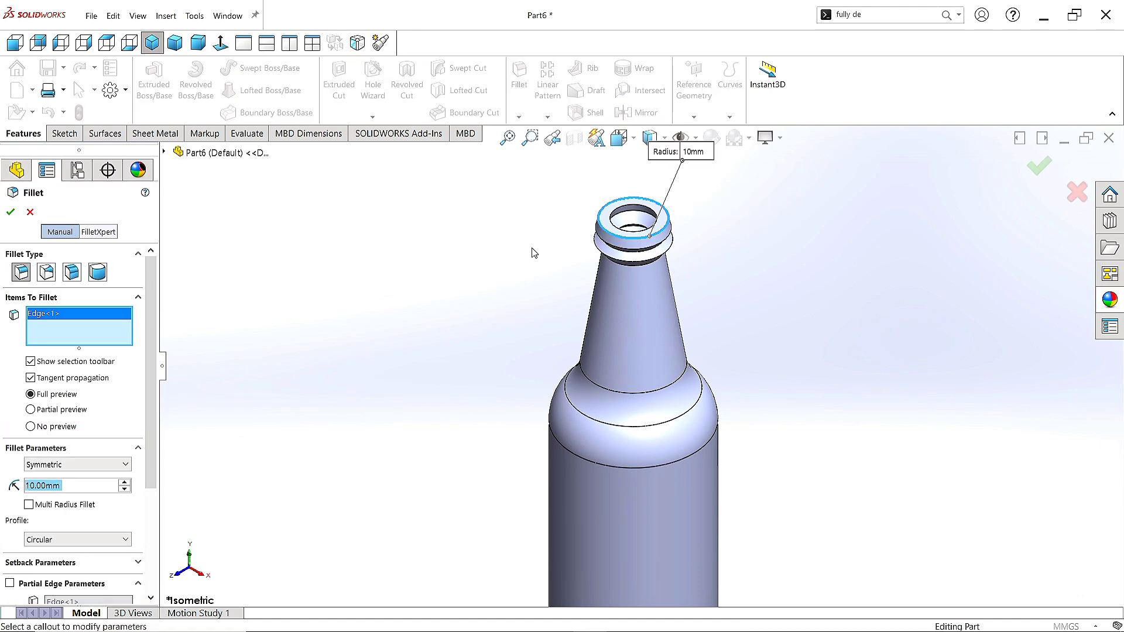
pyautogui.click(625, 212)
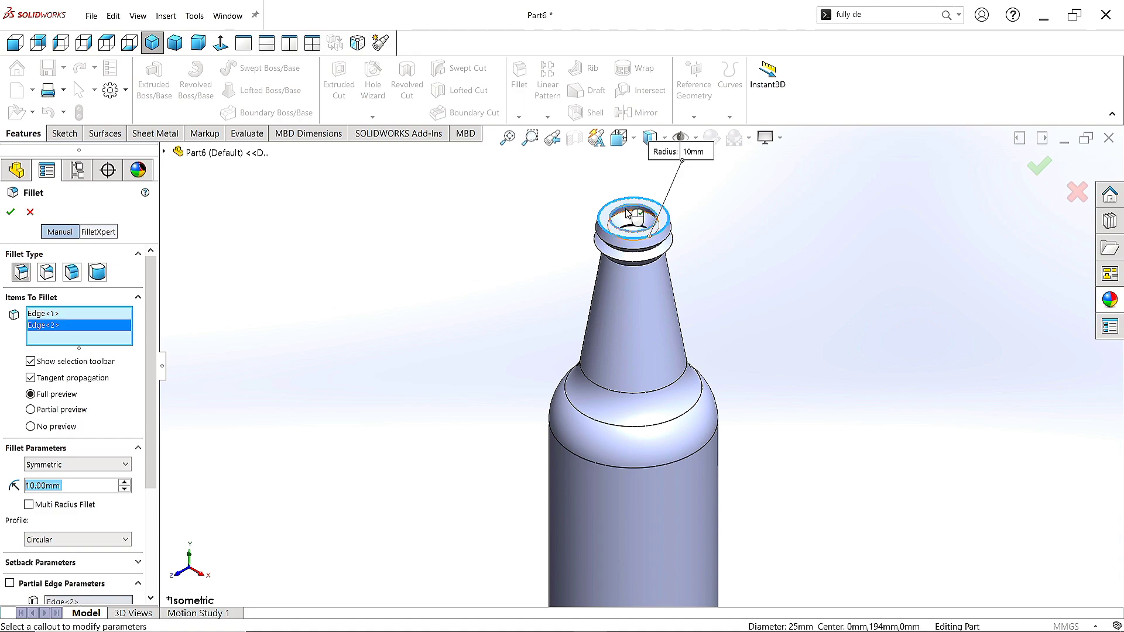
pyautogui.scroll(-3, 635, 225)
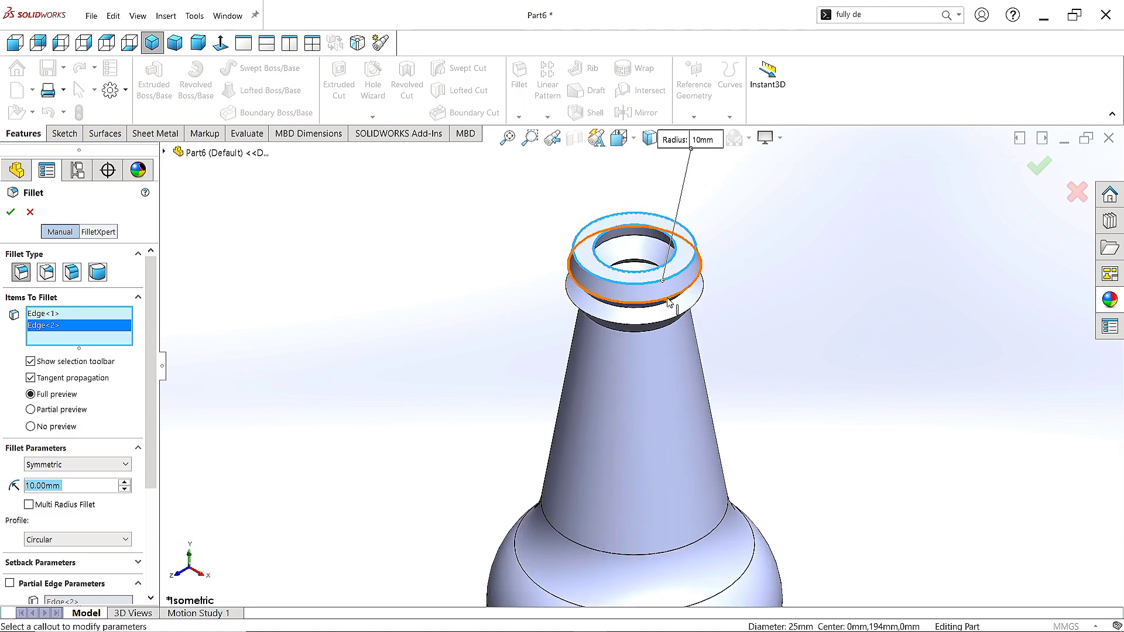
pyautogui.click(676, 320)
pyautogui.click(677, 319)
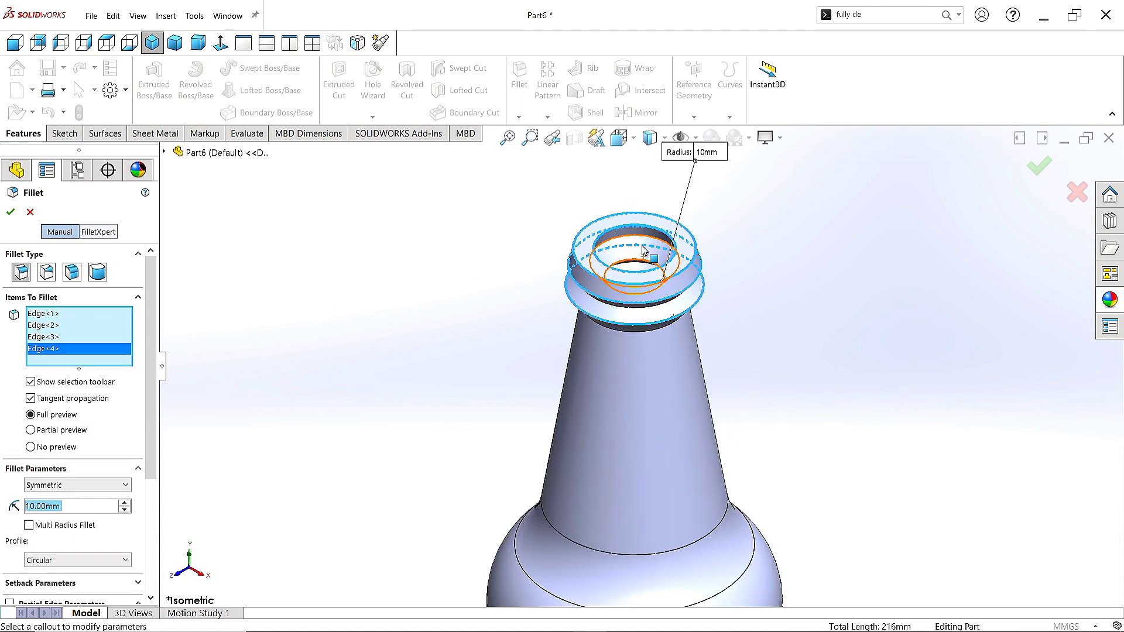
pyautogui.keyDown('ctrl'); pyautogui.moveTo(642, 246); pyautogui.dragTo(653, 228, button='middle'); pyautogui.keyUp('ctrl')
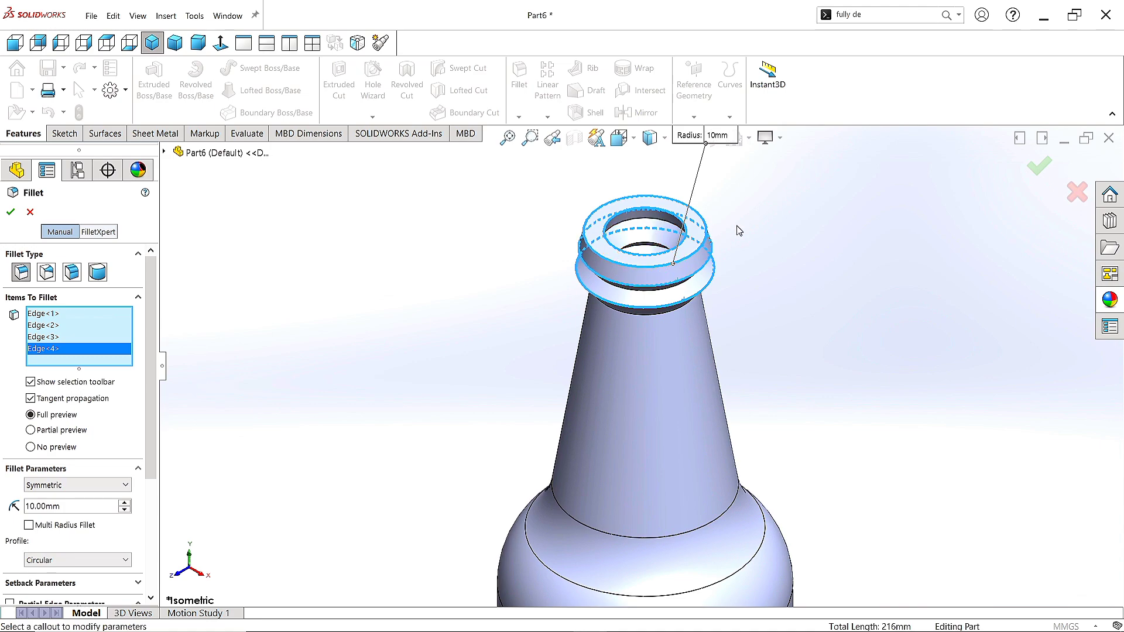
pyautogui.moveTo(735, 231); pyautogui.dragTo(702, 259, button='middle')
pyautogui.click(647, 222)
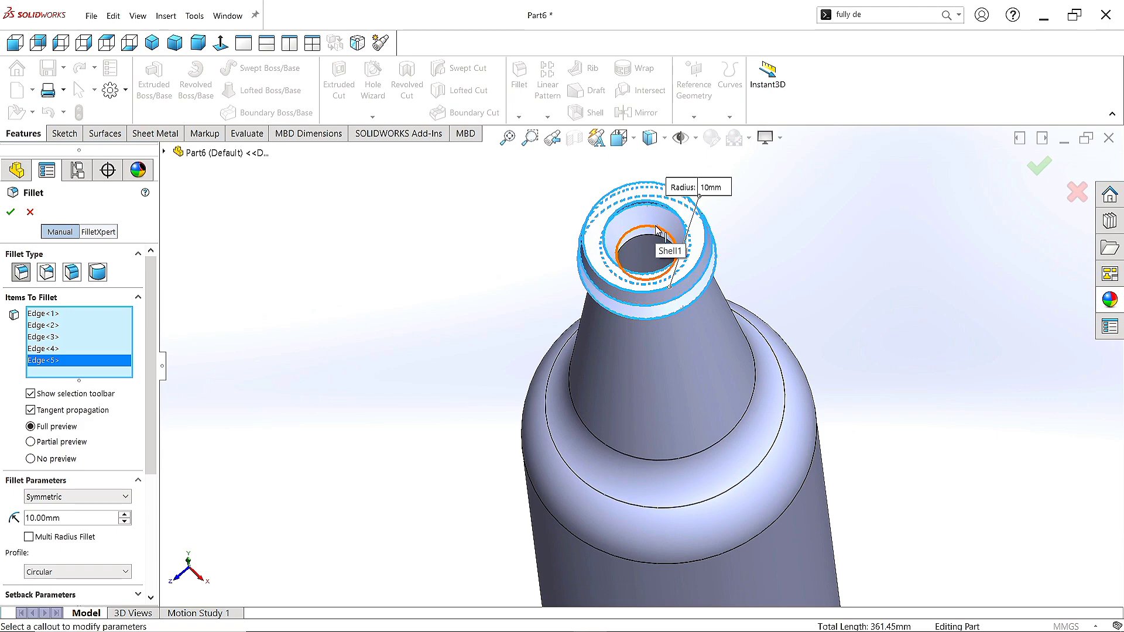
pyautogui.click(673, 252)
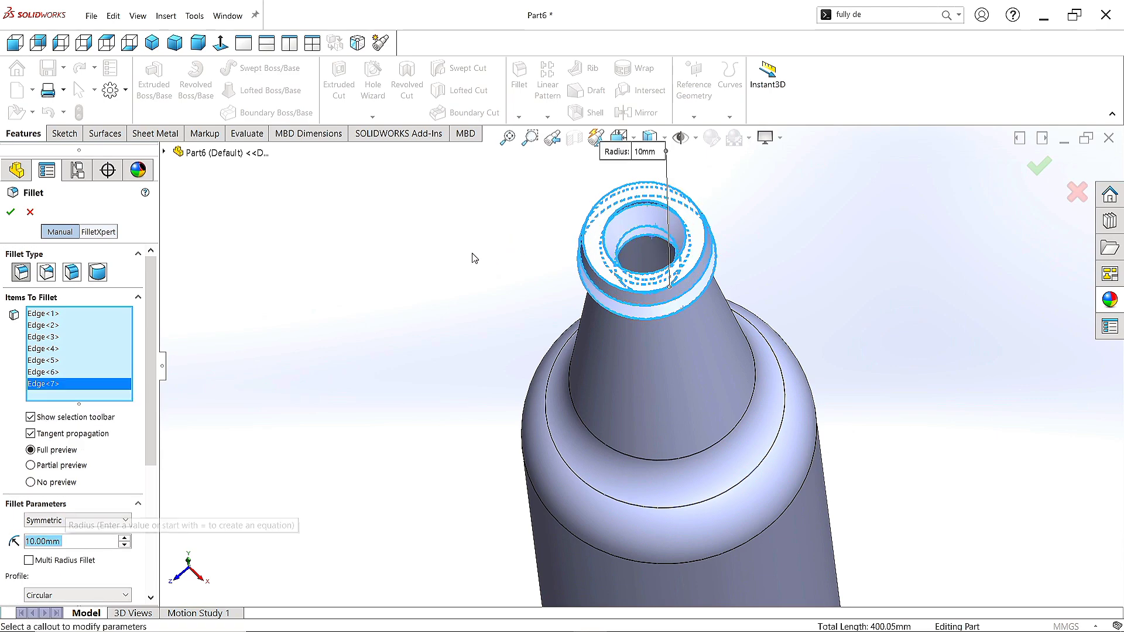
pyautogui.write('1')
pyautogui.press('Return')
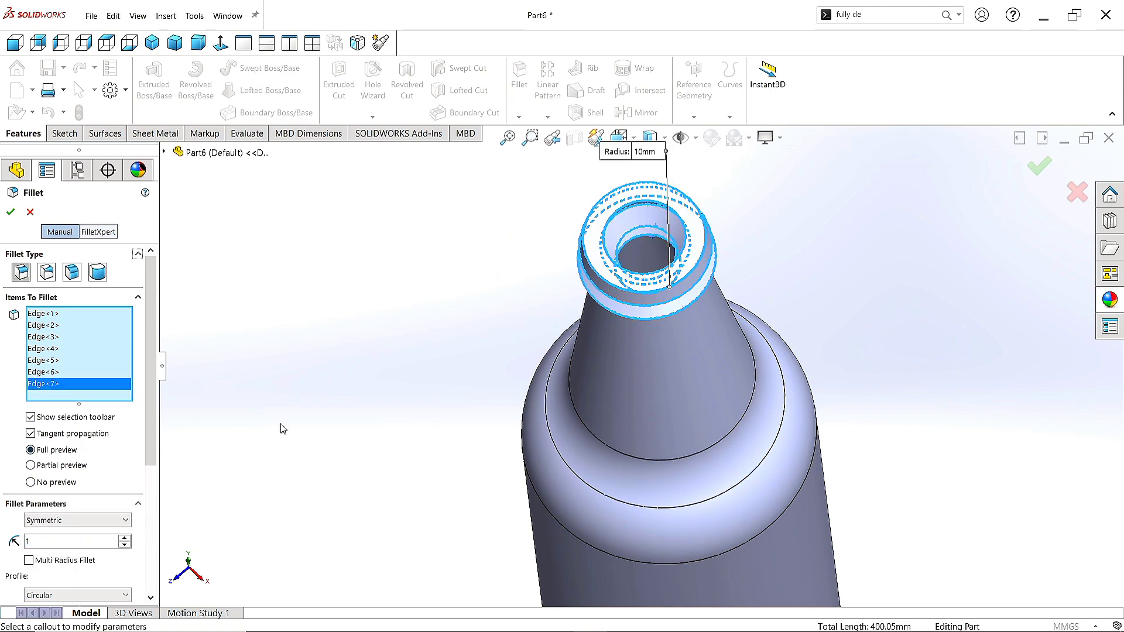
pyautogui.click(11, 212)
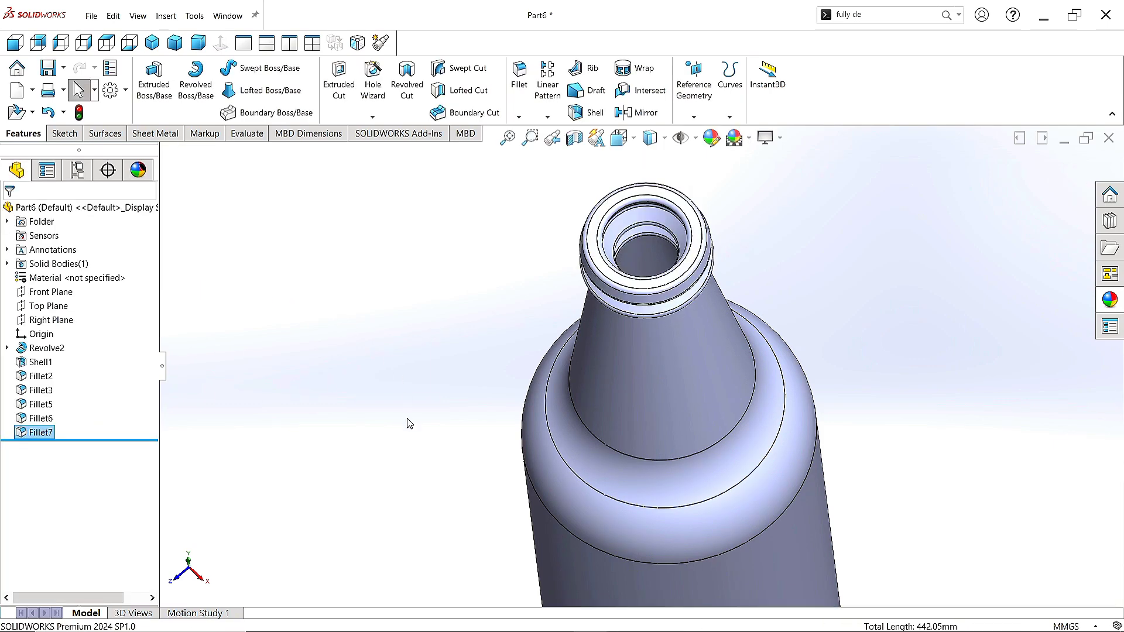
# - Show the whole bottle in isometric view and change the scene to a plain white background
pyautogui.moveTo(410, 422)
pyautogui.mouseDown(button='middle')
pyautogui.moveTo(391, 408)
pyautogui.moveTo(391, 492)
pyautogui.moveTo(402, 398)
pyautogui.moveTo(402, 411)
pyautogui.mouseUp(button='middle')
pyautogui.press('f')
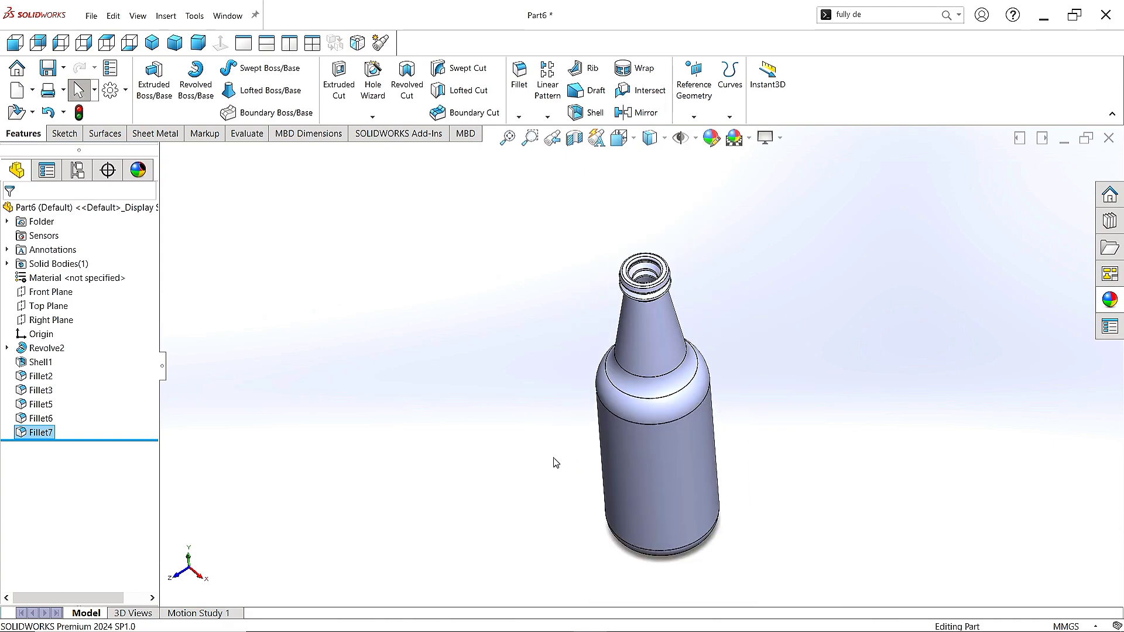
pyautogui.moveTo(554, 461); pyautogui.dragTo(565, 379, button='middle')
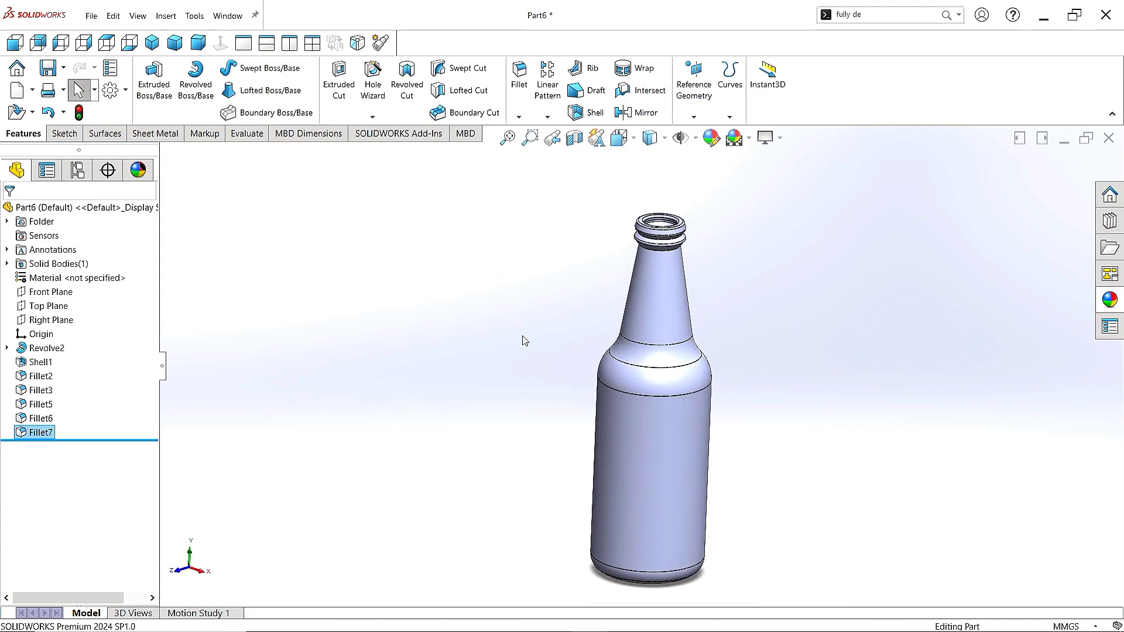
pyautogui.click(152, 43)
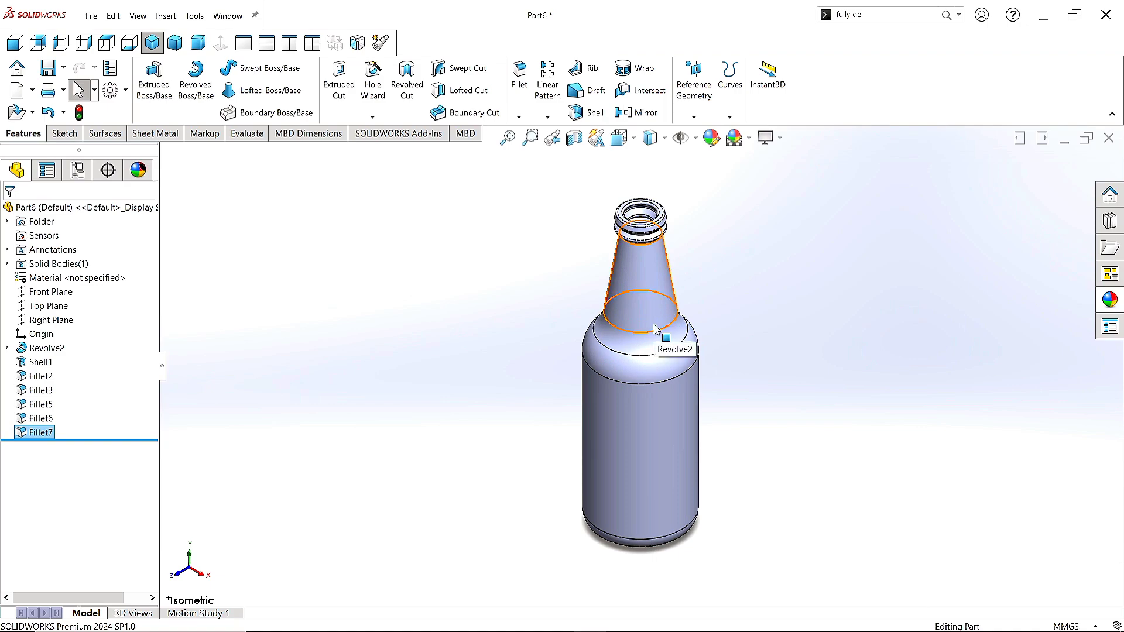
pyautogui.scroll(-2, 665, 333)
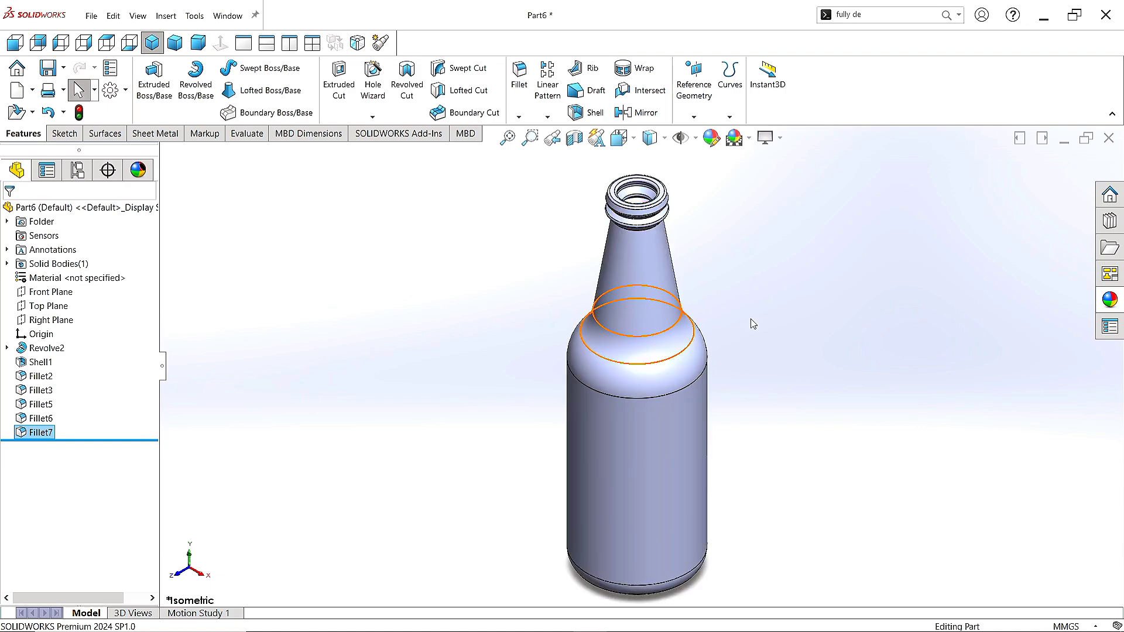
pyautogui.click(749, 138)
pyautogui.click(756, 174)
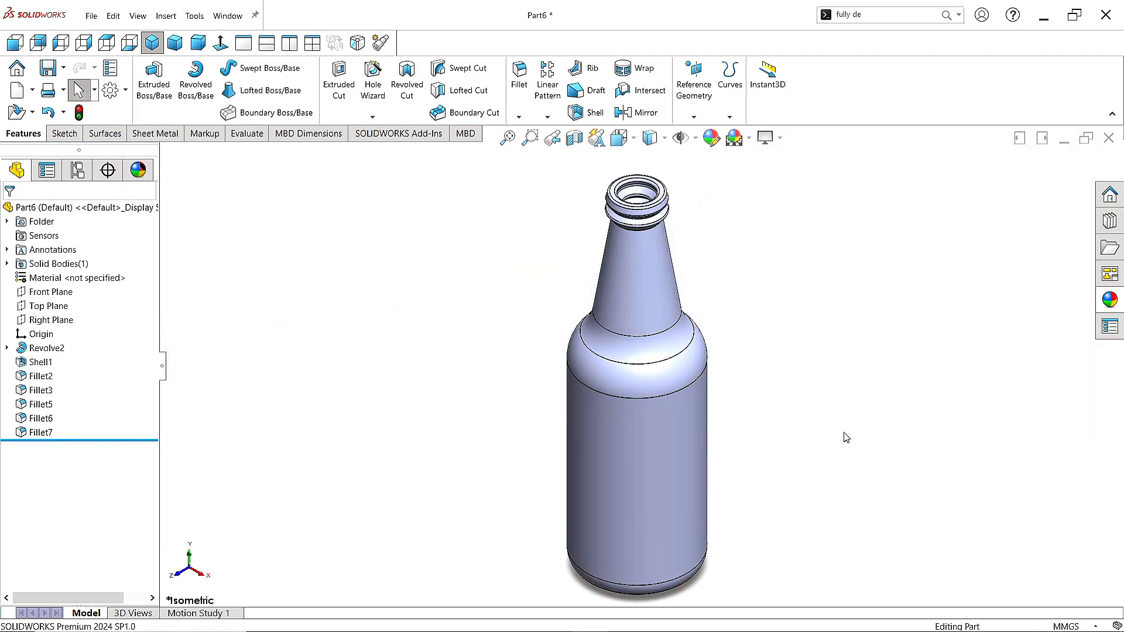
# - Apply the green glass appearance from the Gloss glass category to the bottle and turn on the Cartoon view effect
pyautogui.click(1108, 300)
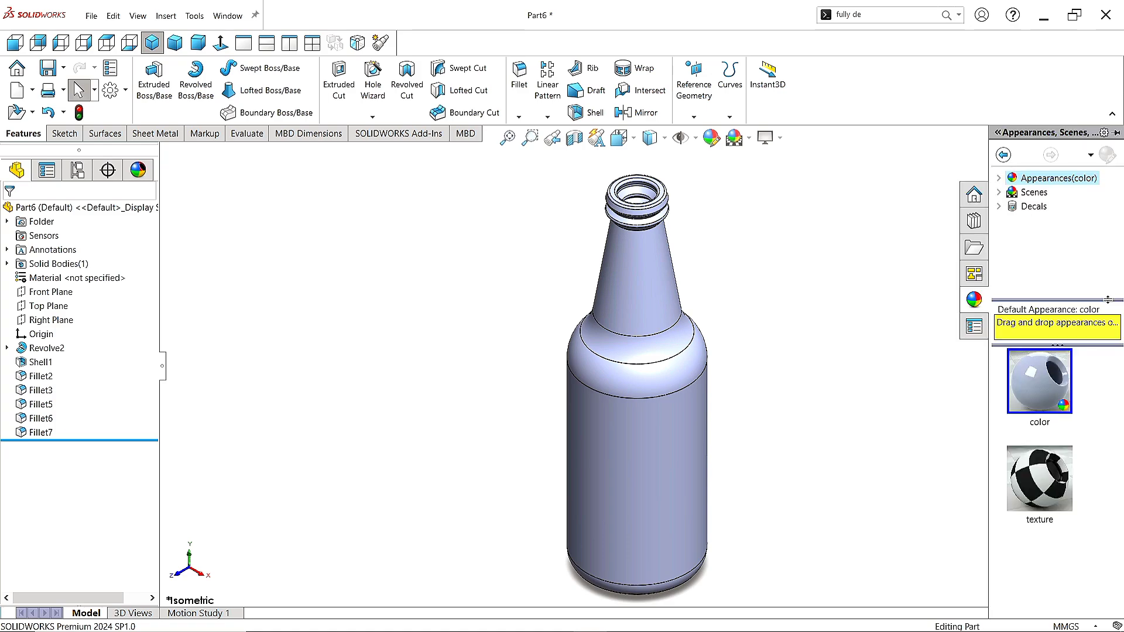
pyautogui.click(999, 178)
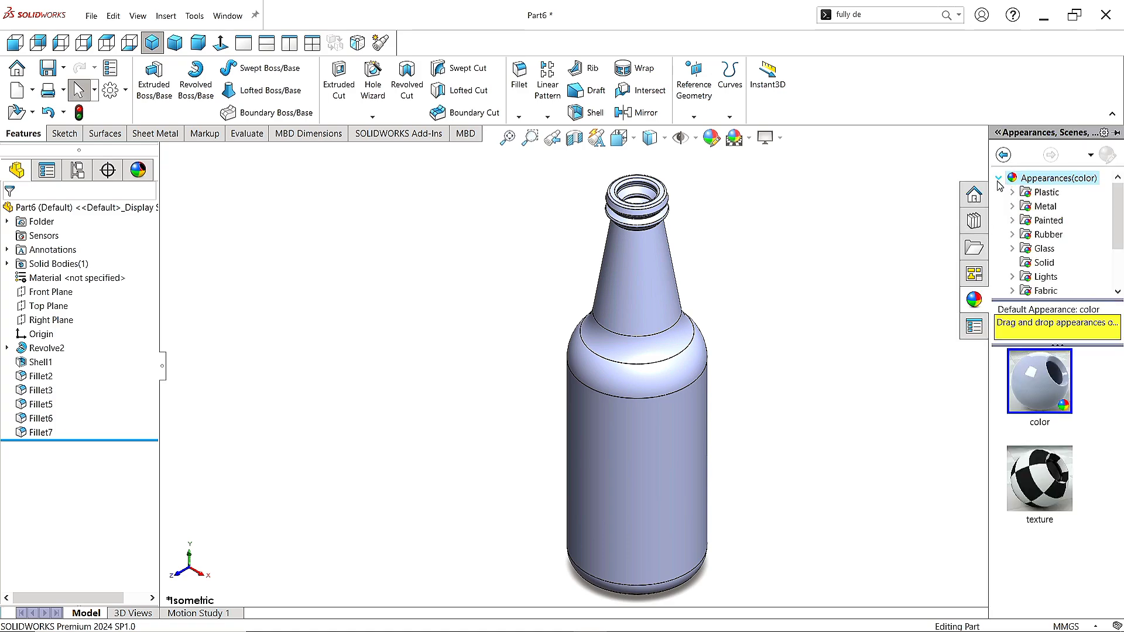
pyautogui.click(1012, 248)
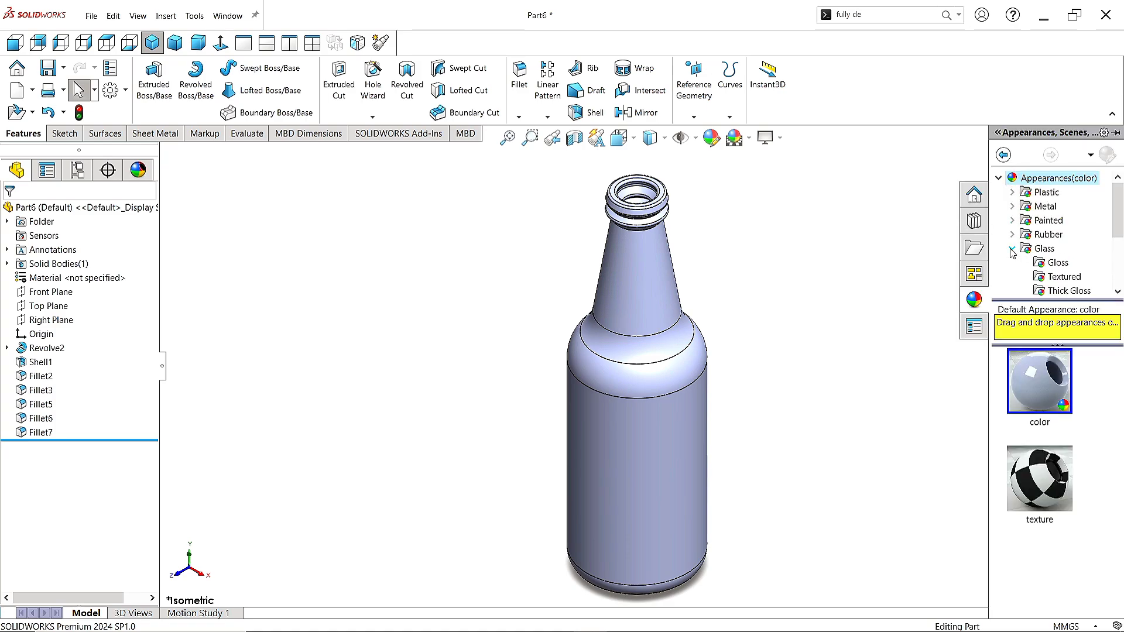
pyautogui.click(1059, 267)
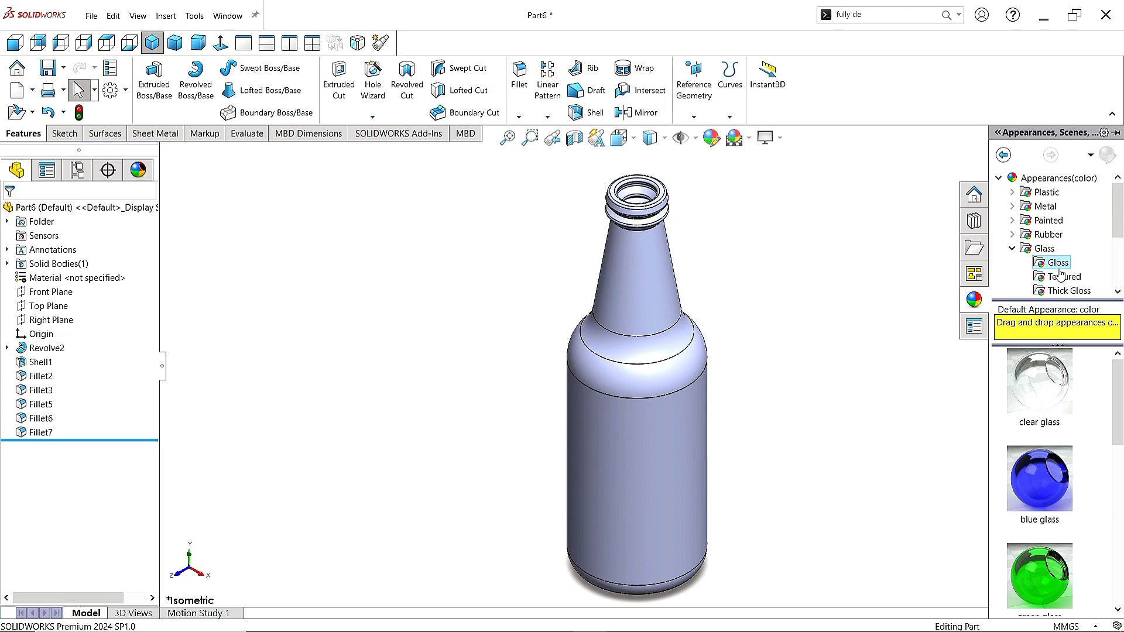
pyautogui.doubleClick(1046, 590)
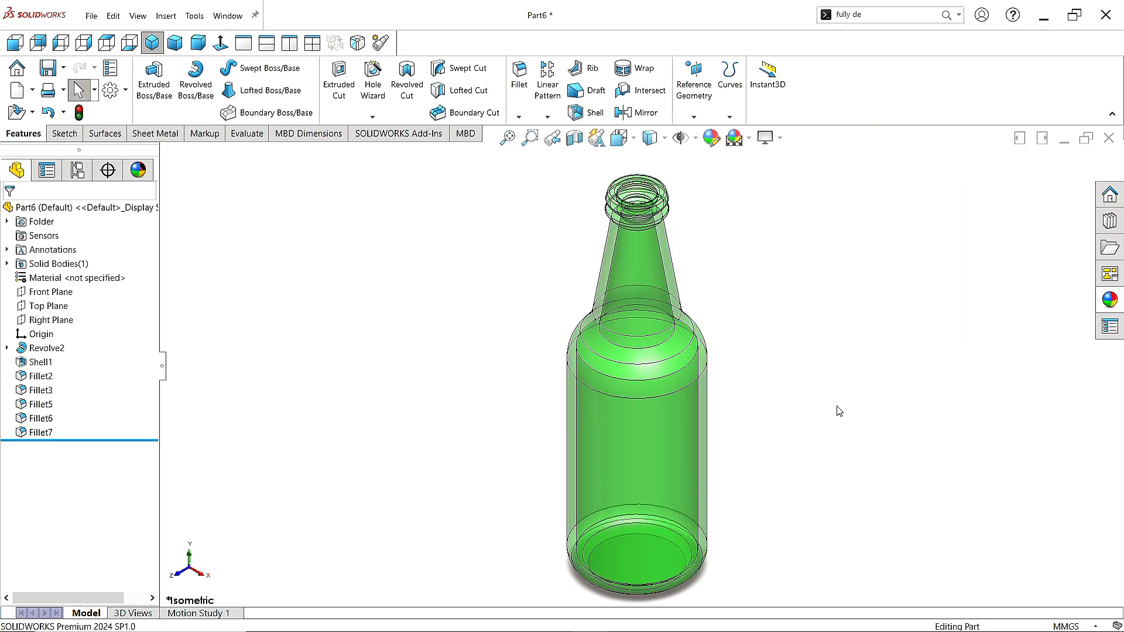
pyautogui.click(782, 141)
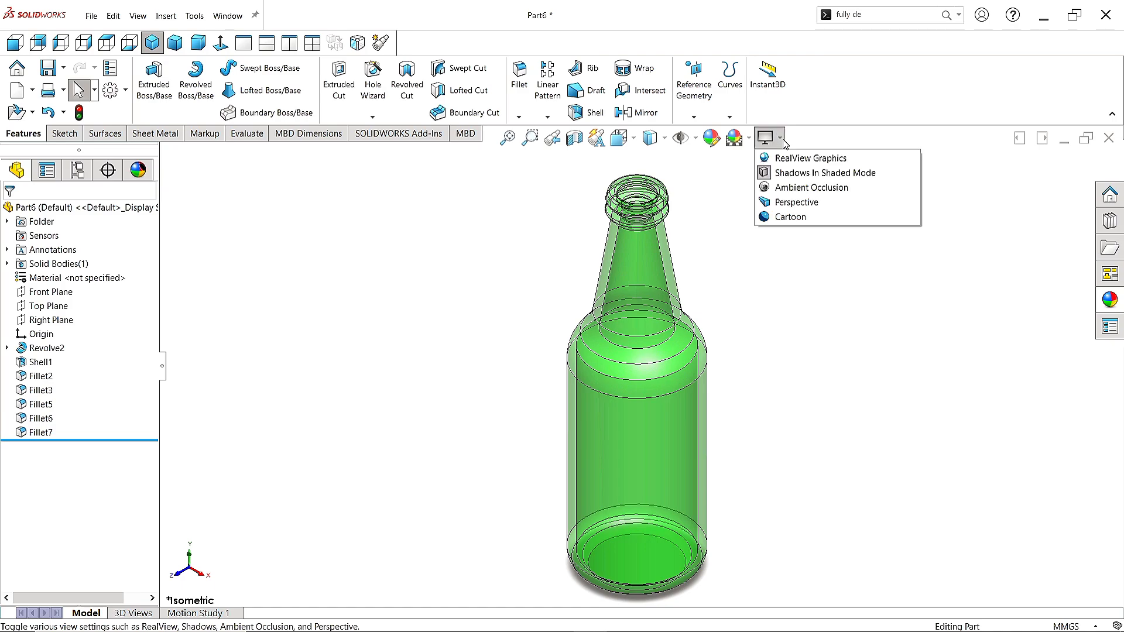
pyautogui.click(788, 218)
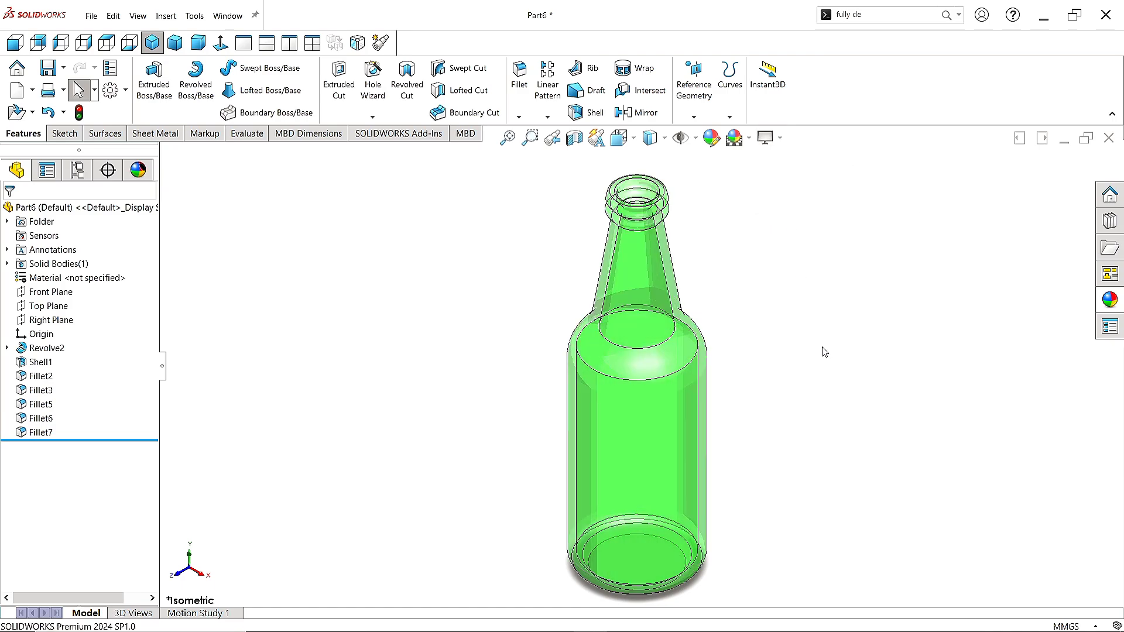
# - Examine the finished green glass bottle from several angles, including its mouth, neck and base
pyautogui.moveTo(822, 359); pyautogui.dragTo(742, 409, button='middle')
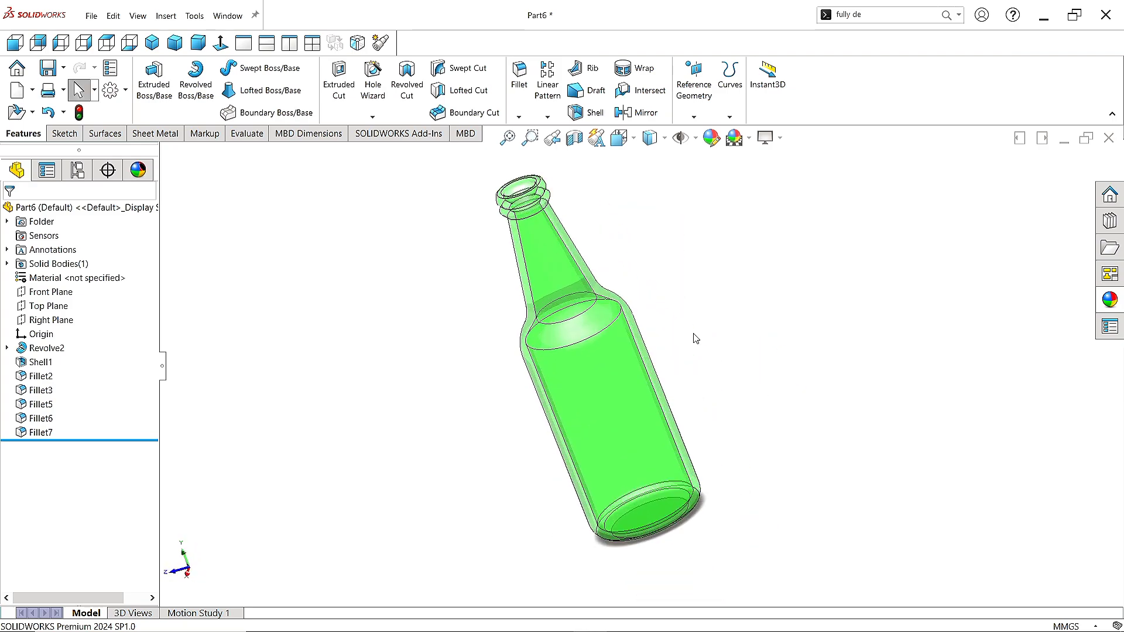
pyautogui.moveTo(696, 339); pyautogui.dragTo(734, 299, button='middle')
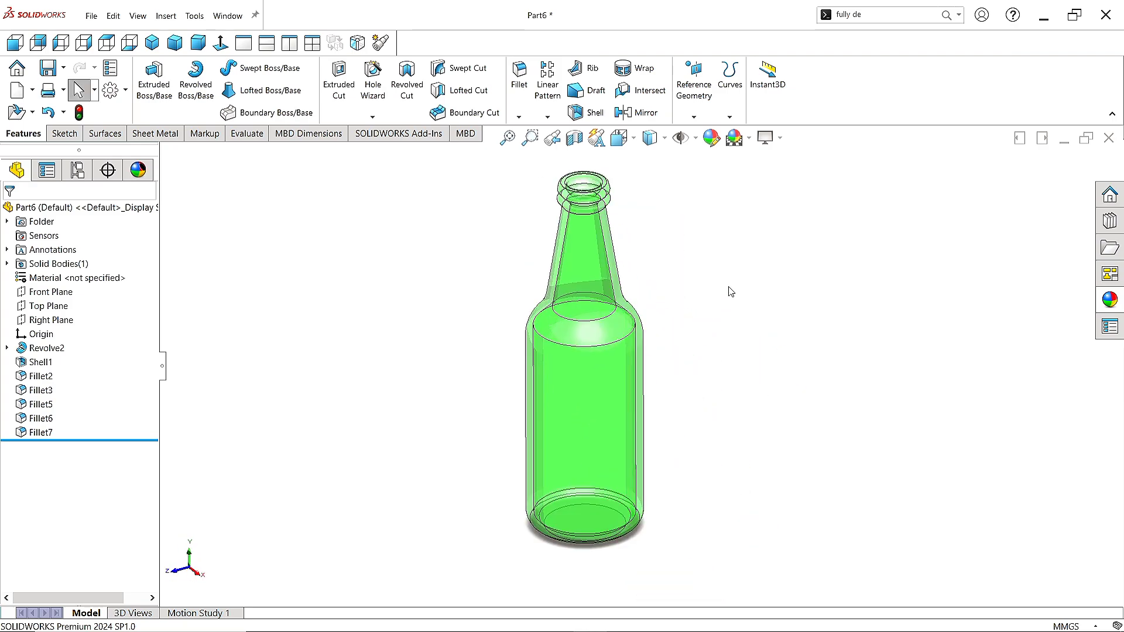
pyautogui.scroll(-1, 582, 253)
pyautogui.scroll(1, 567, 268)
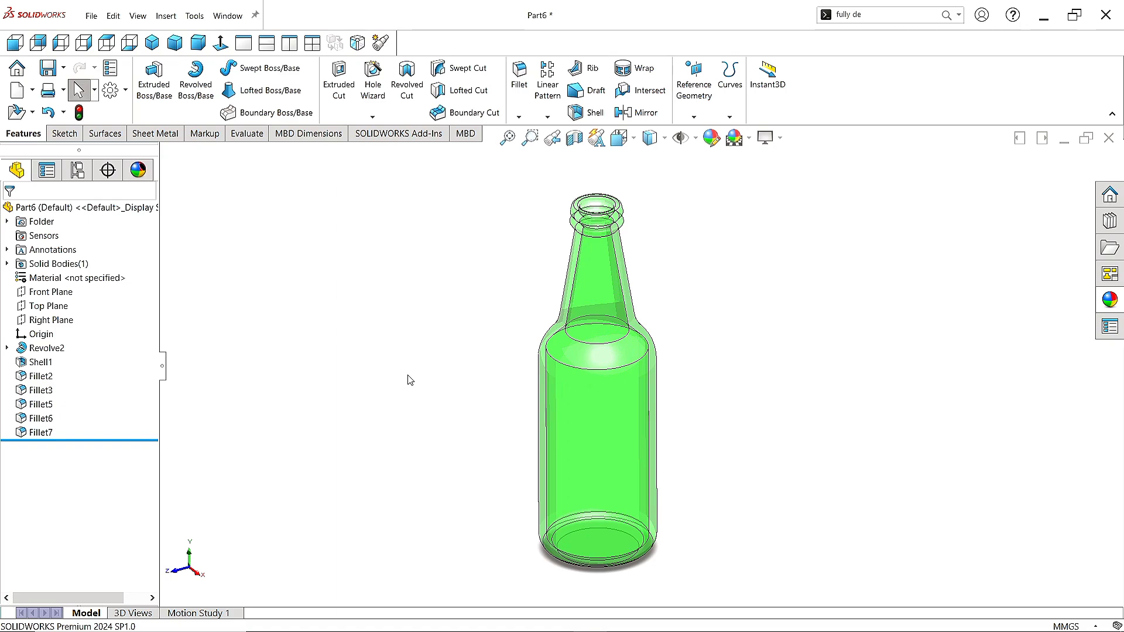
pyautogui.moveTo(747, 310); pyautogui.dragTo(908, 329, button='middle')
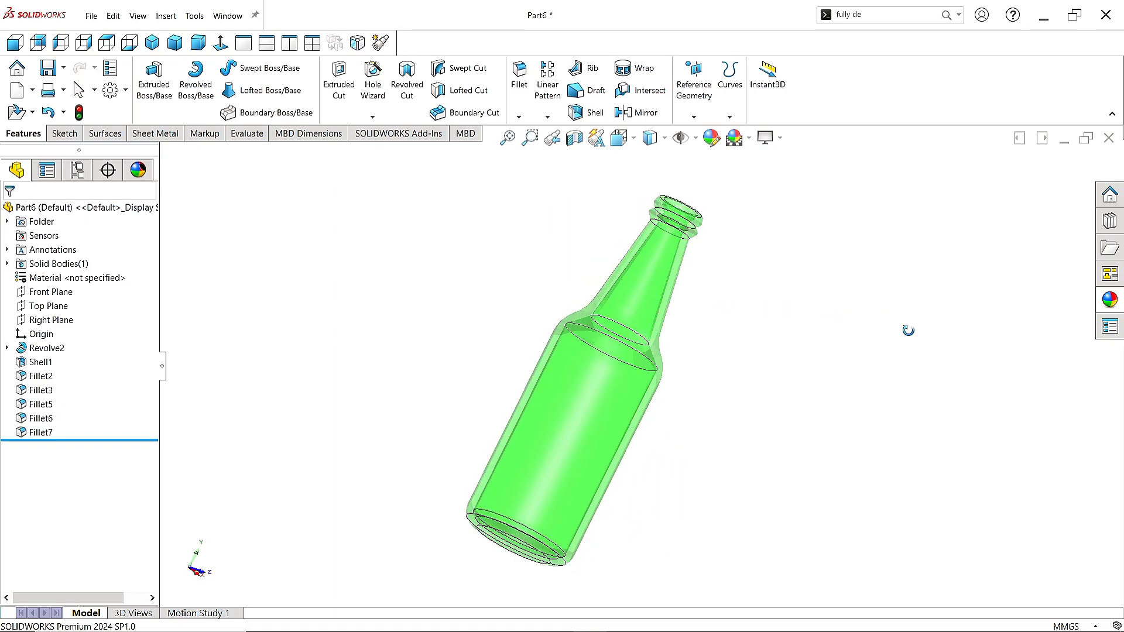
pyautogui.moveTo(463, 414); pyautogui.dragTo(854, 292, button='middle')
pyautogui.scroll(-1, 595, 312)
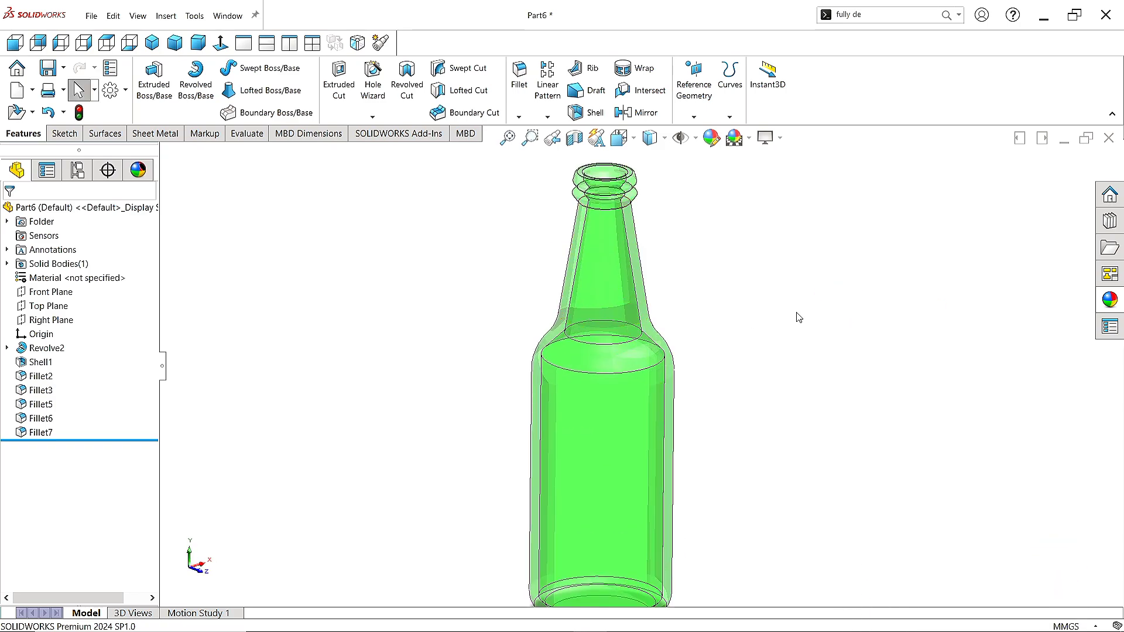
pyautogui.scroll(1, 742, 359)
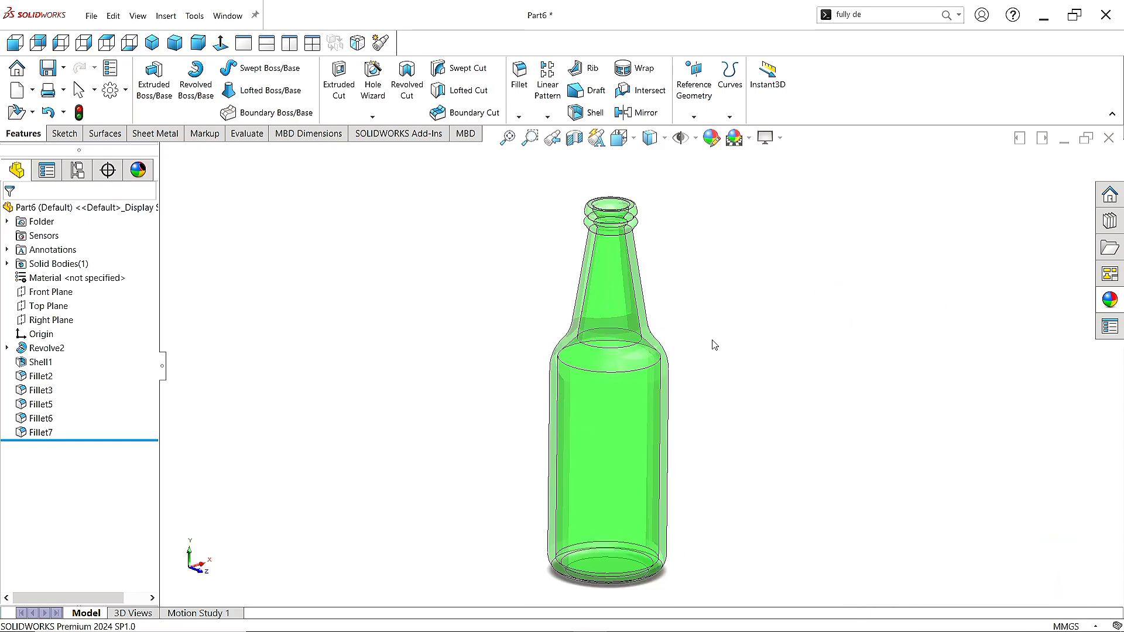